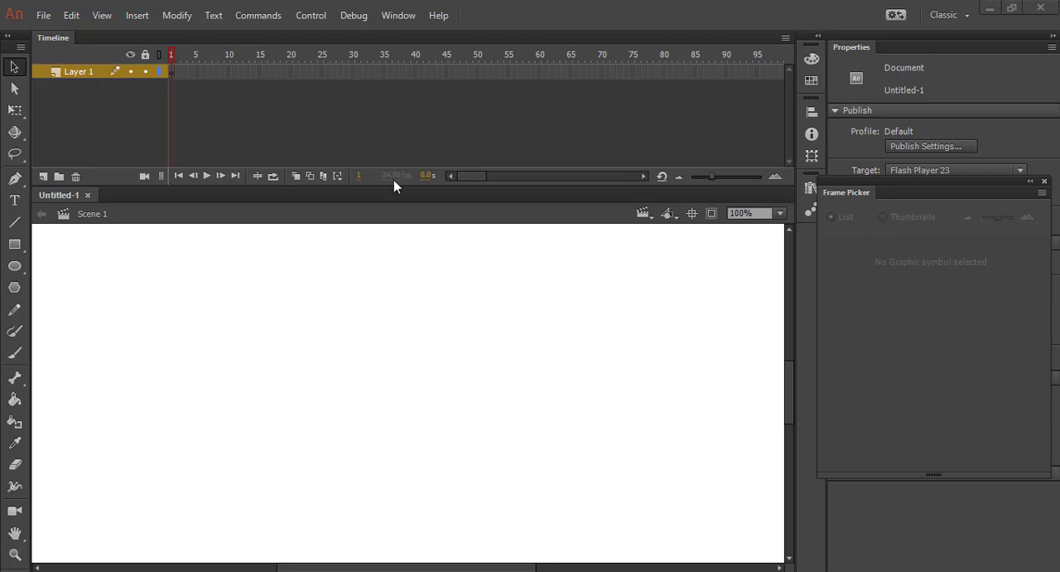
Open the file "3 4 character File Readey.fla"
left_click(43, 14)
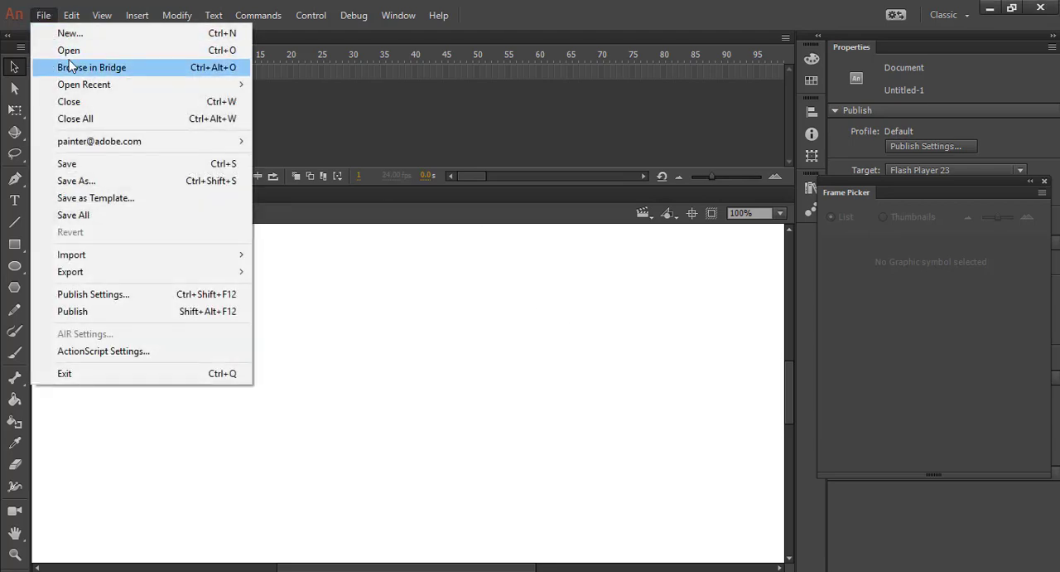
left_click(71, 56)
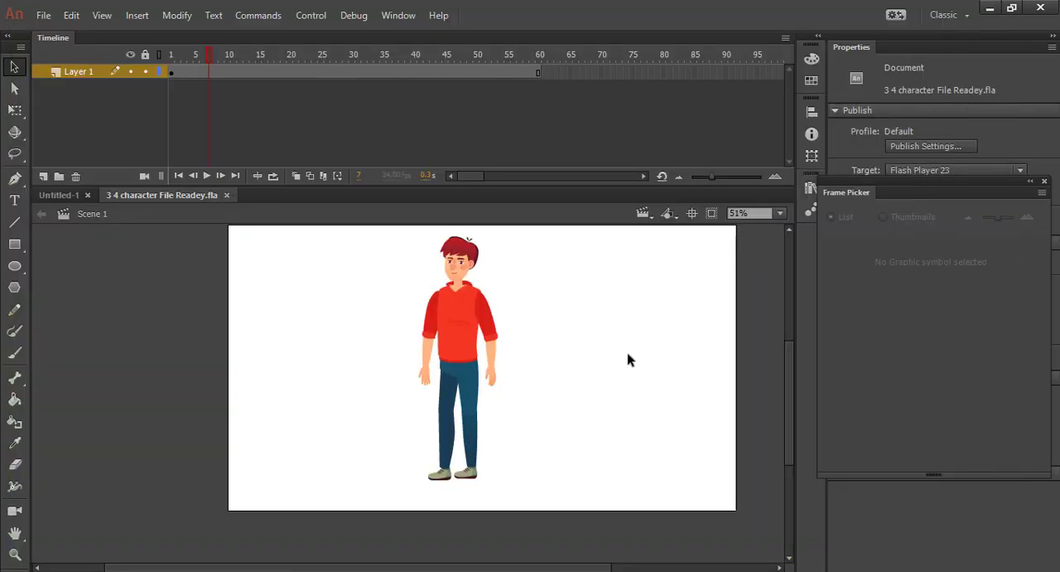
left_click_drag(628, 360, 549, 362)
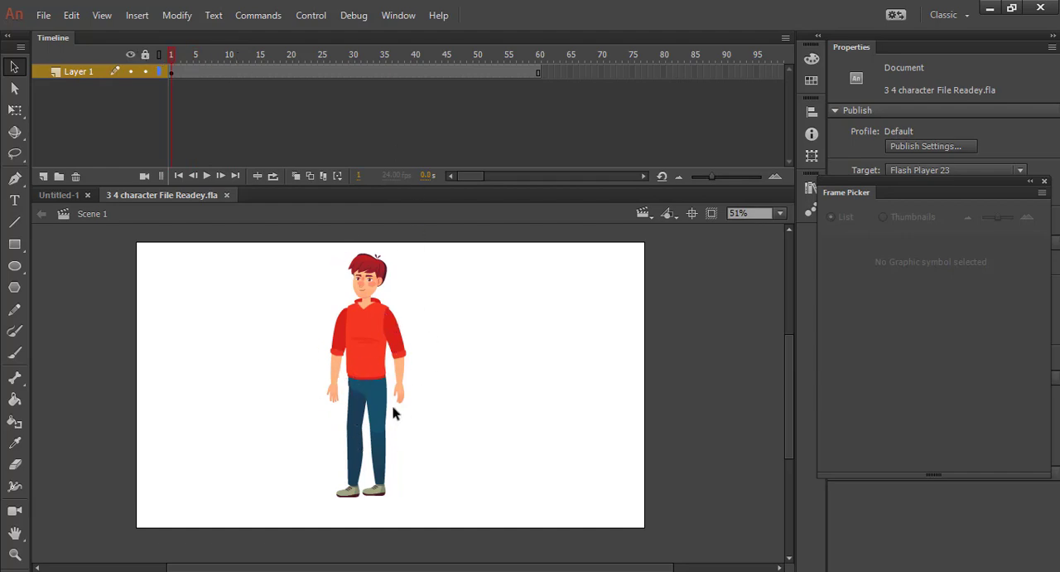
scroll(393, 412, "up", 3)
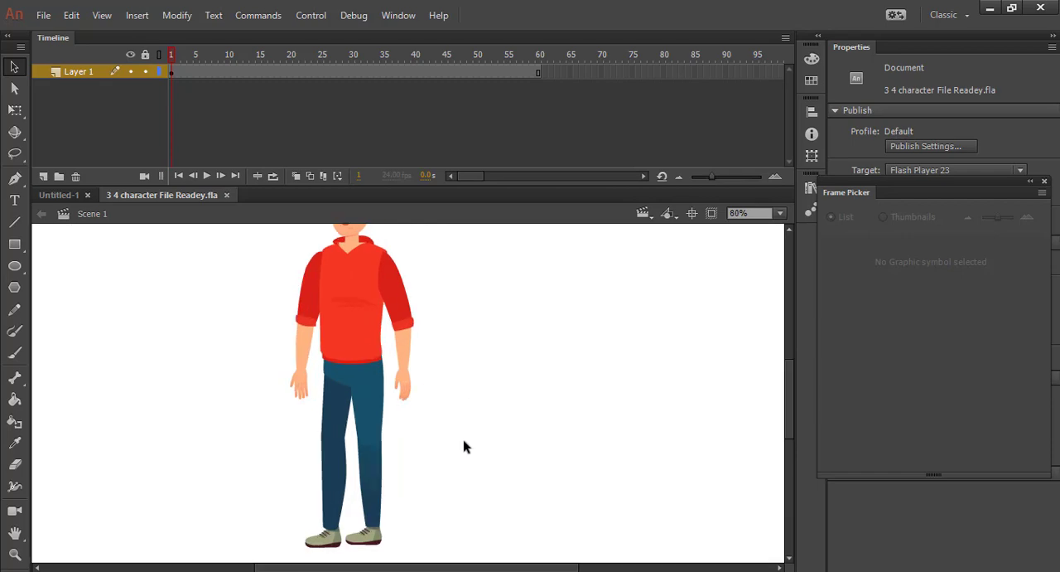
scroll(464, 447, "down", 1)
scroll(287, 339, "down", 2)
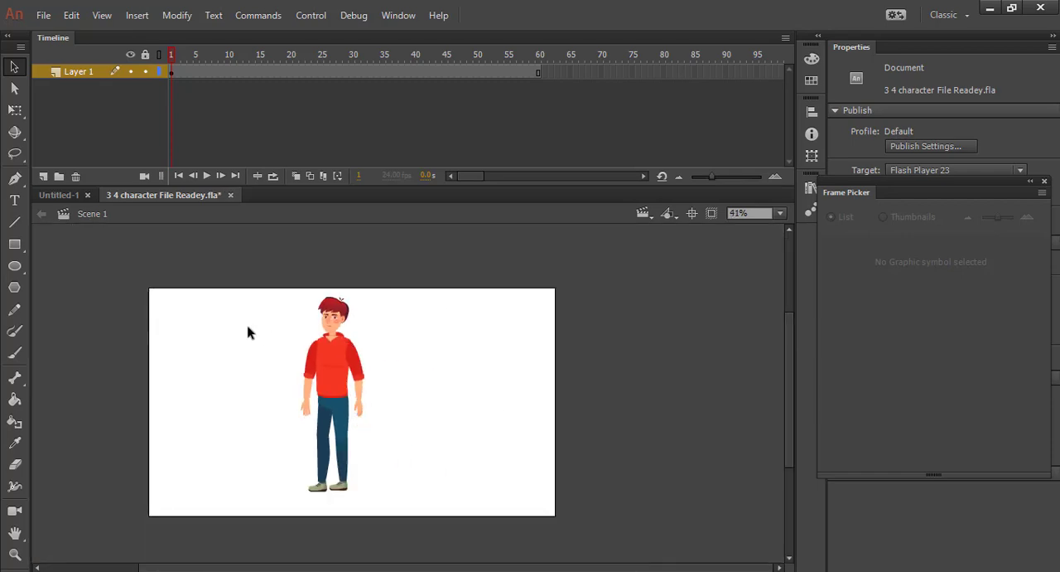
Copy the Character instance from the character file and paste it onto the stage of Untitled-1
left_click(66, 197)
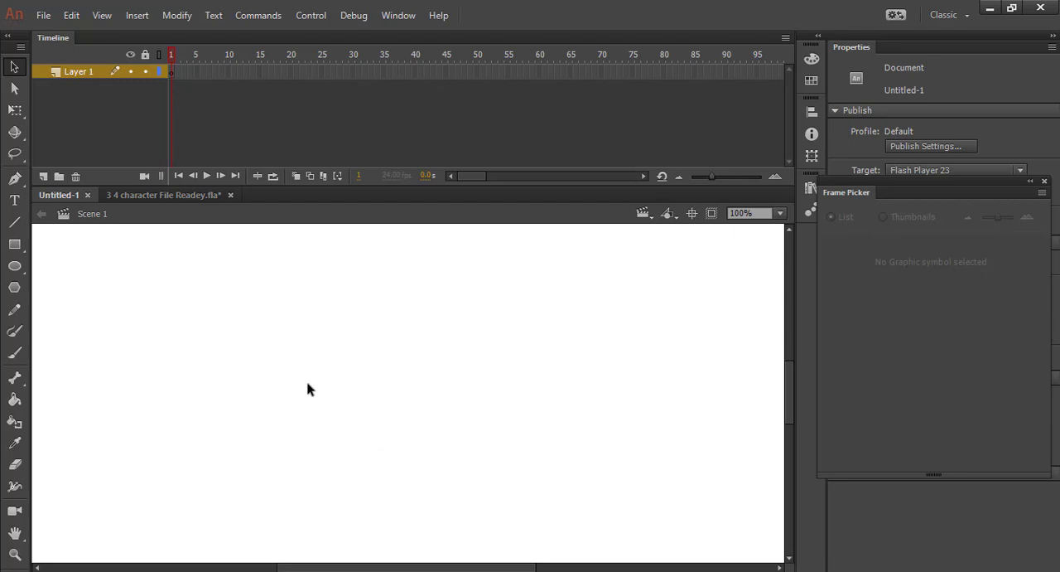
scroll(347, 345, "down", 2)
left_click(177, 196)
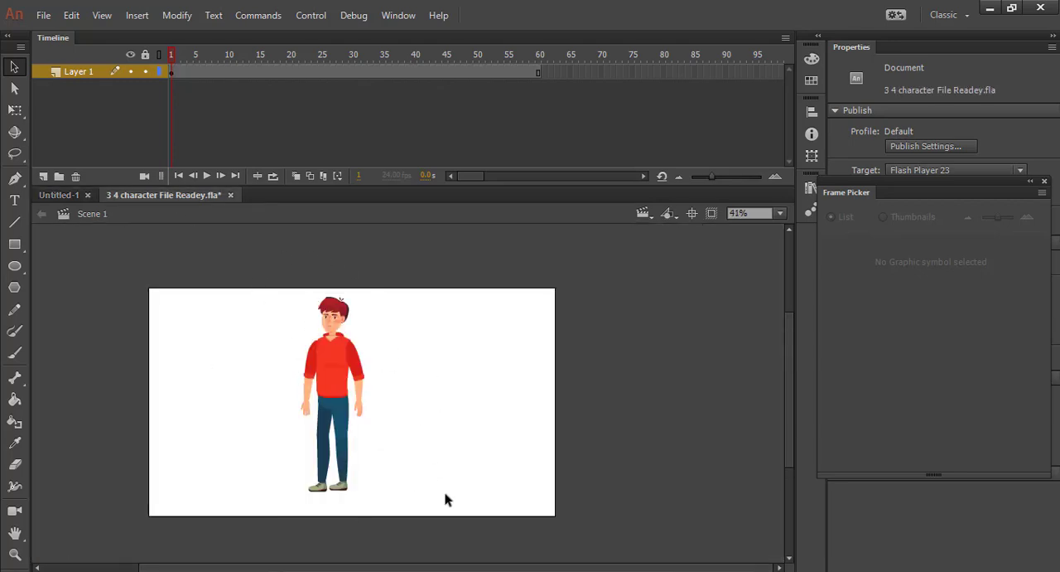
left_click(348, 427)
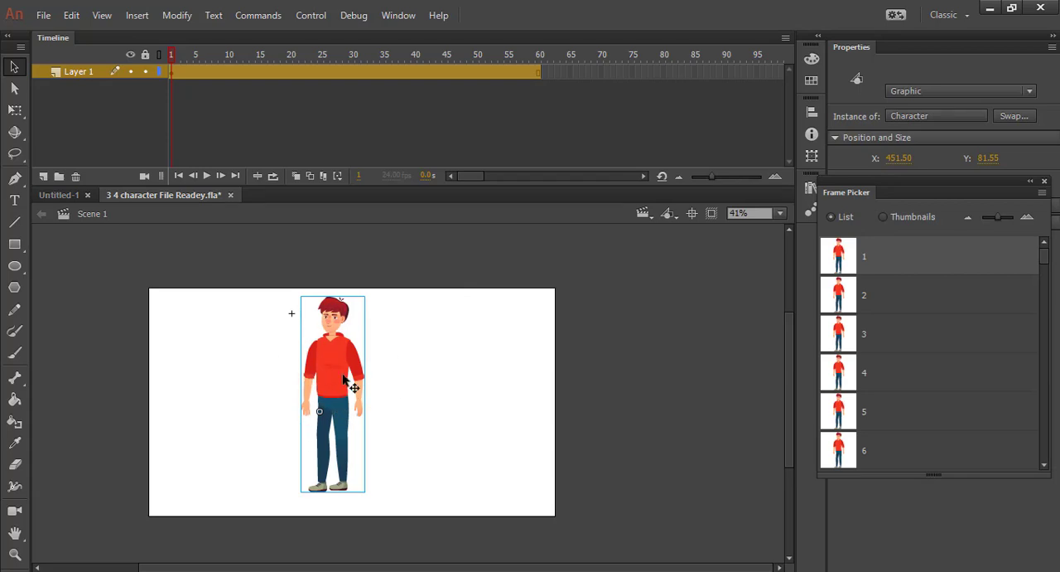
left_click_drag(340, 381, 337, 381)
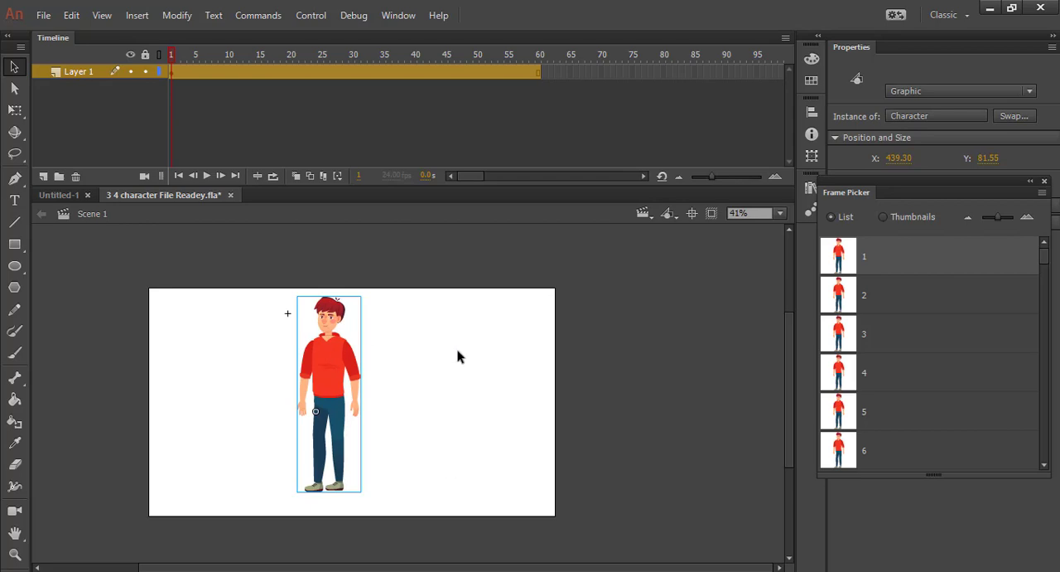
left_click(58, 194)
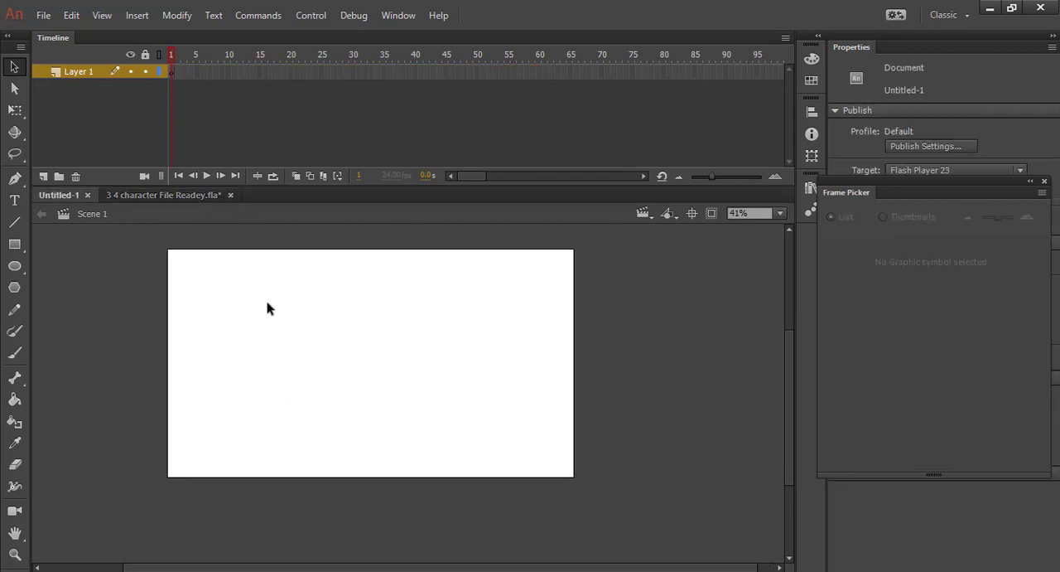
key("ctrl+v")
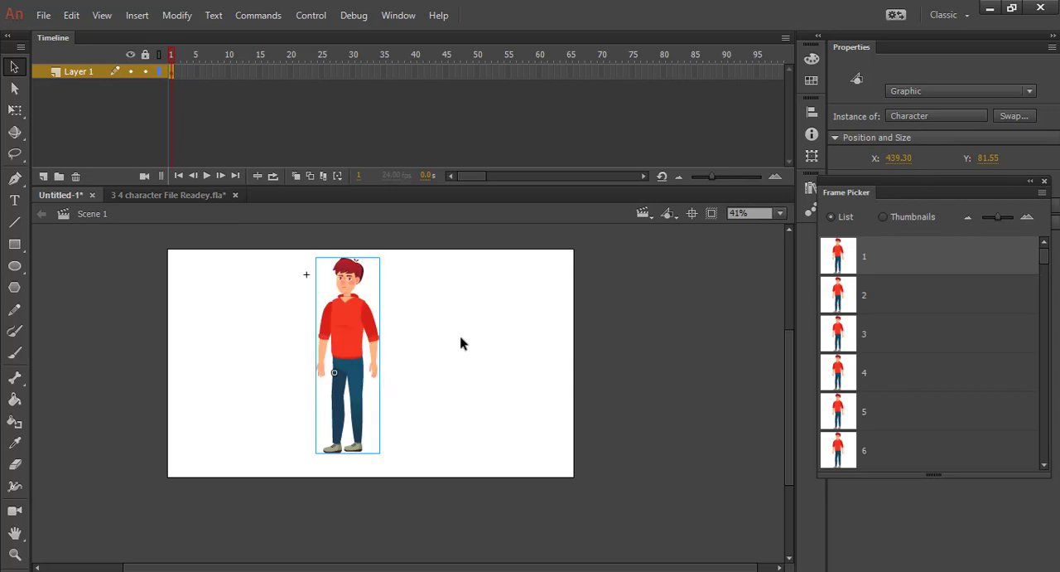
left_click(204, 251)
Close the "3 4 character File Readey.fla" document
left_click(176, 196)
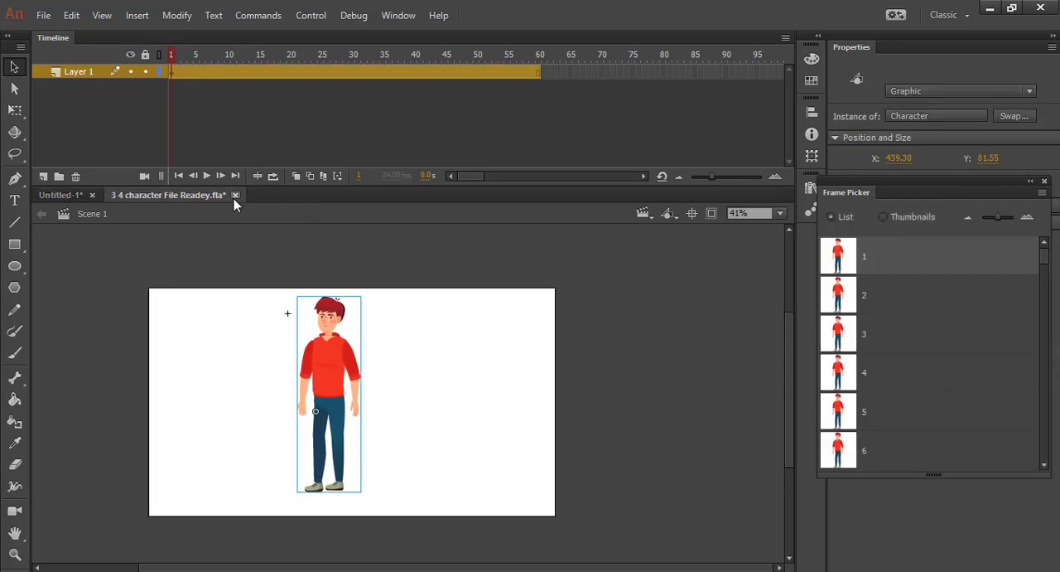
left_click(235, 195)
left_click(550, 313)
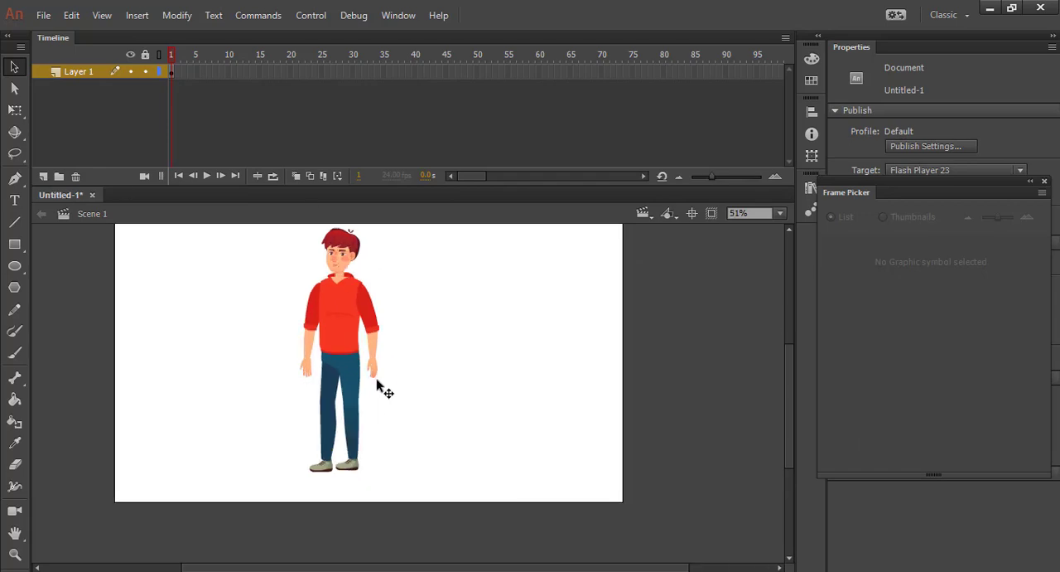
Extend Layer 1 of Untitled-1 to frame 40 by inserting a frame
scroll(379, 386, "up", 1)
scroll(383, 407, "up", 2)
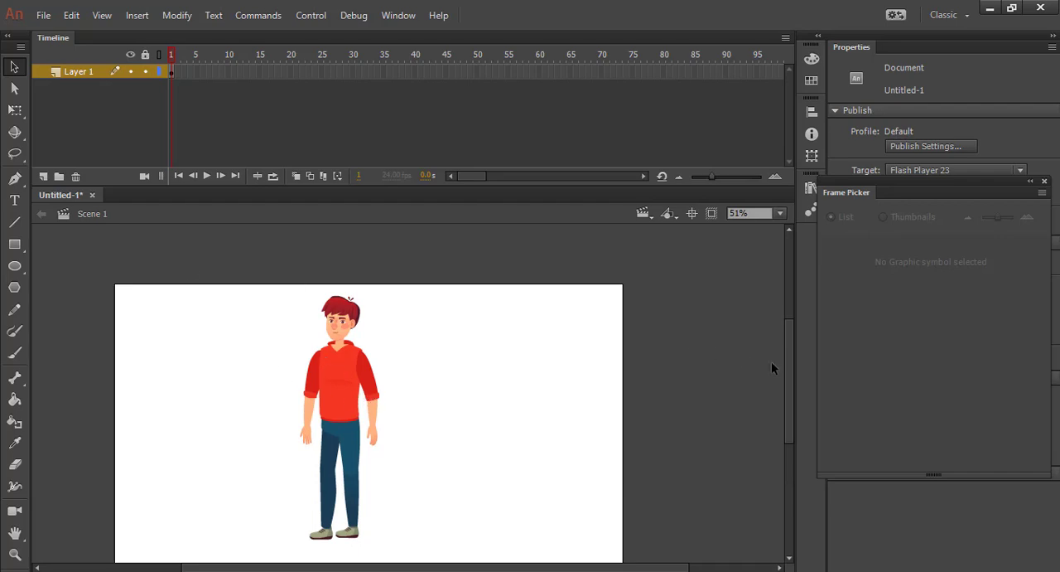
scroll(787, 355, "down", 1)
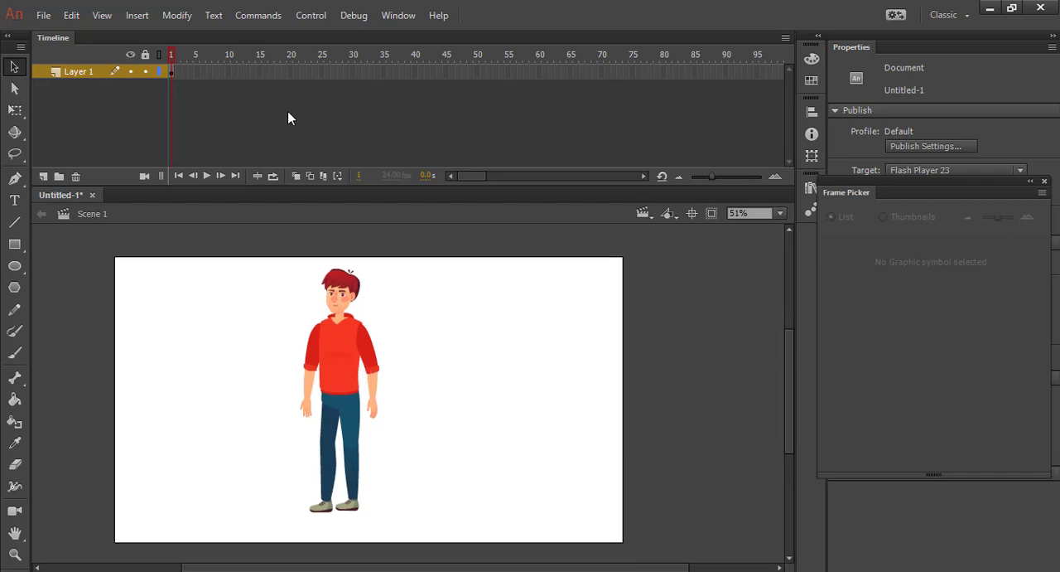
left_click(383, 72)
right_click(412, 72)
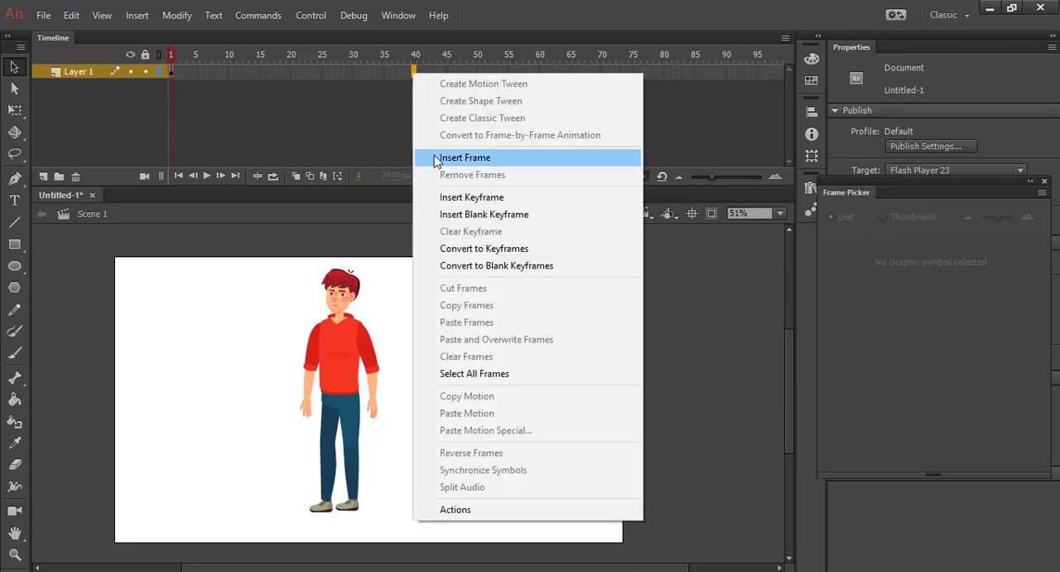
left_click(464, 157)
left_click(394, 357)
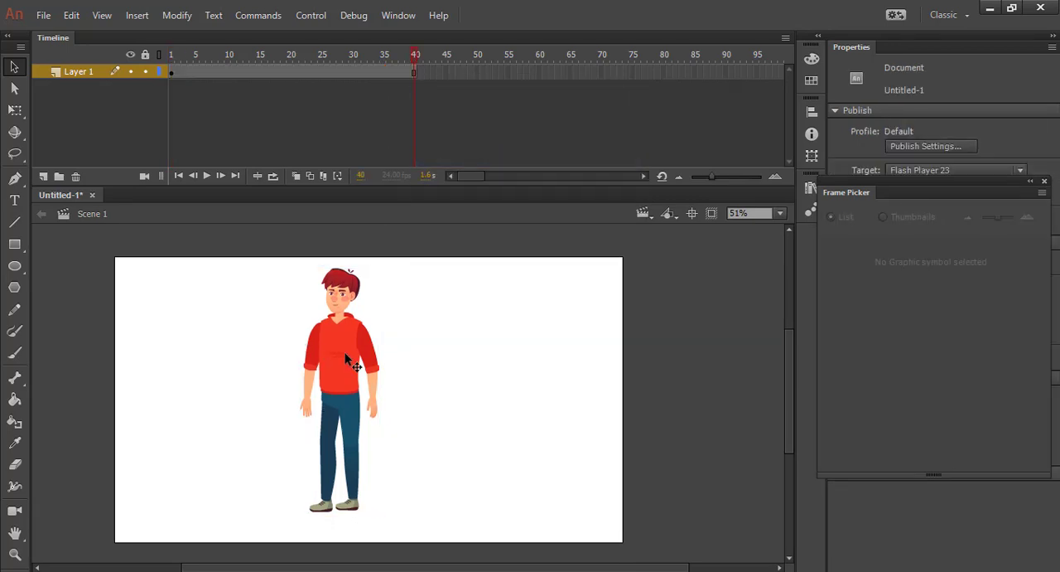
Enter the Character symbol and examine the symbols of both hands
double_click(354, 364)
scroll(327, 120, "down", 3)
left_click(324, 115)
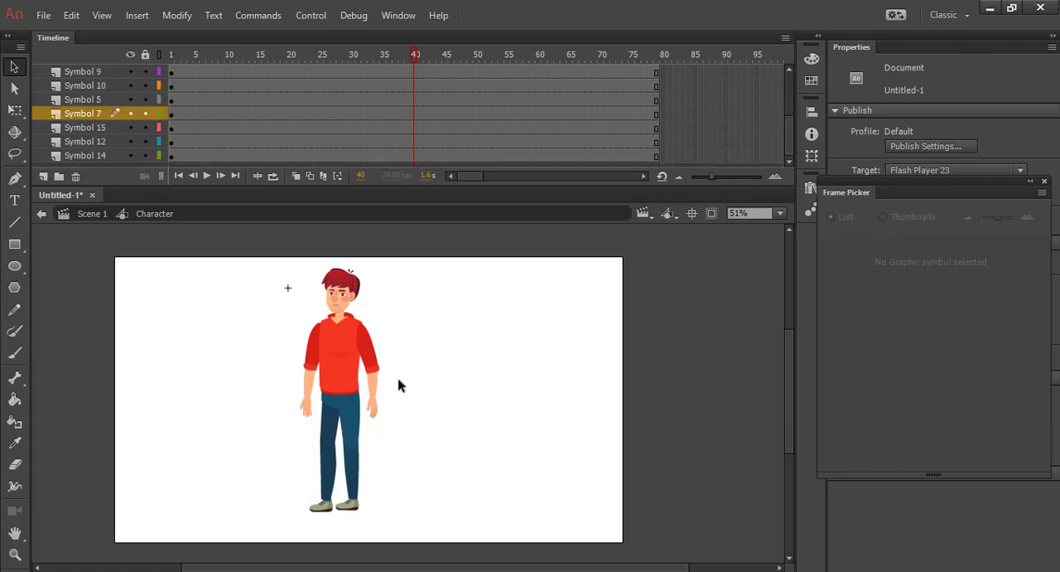
left_click(305, 407)
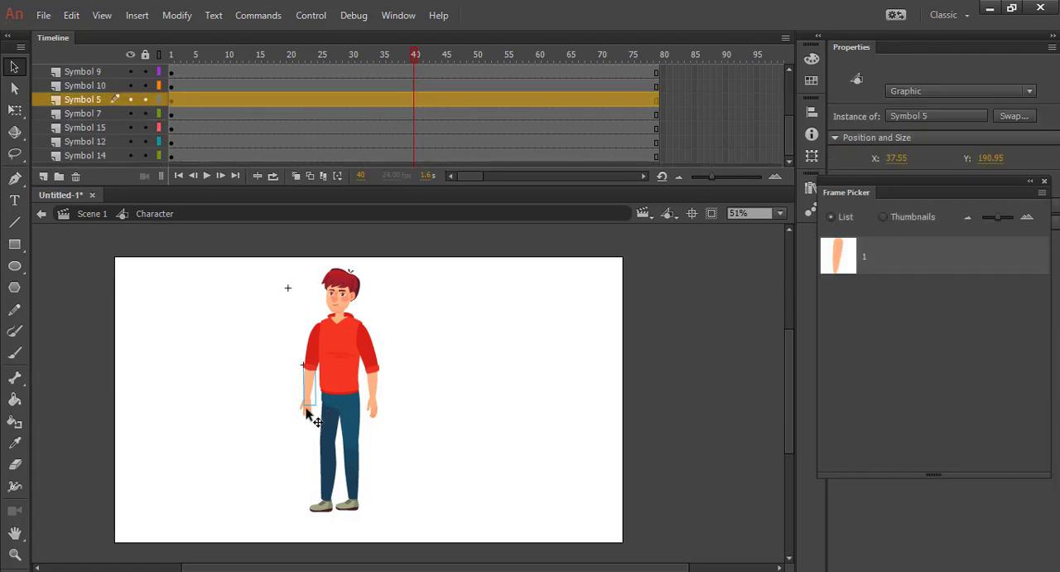
double_click(307, 413)
left_click(311, 406)
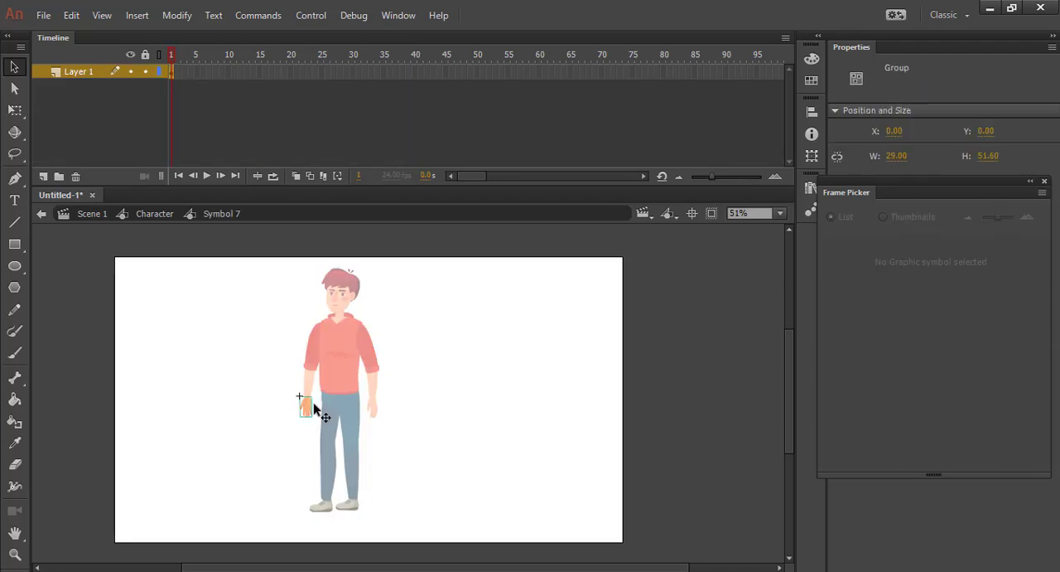
double_click(376, 416)
left_click(375, 412)
left_click(437, 409)
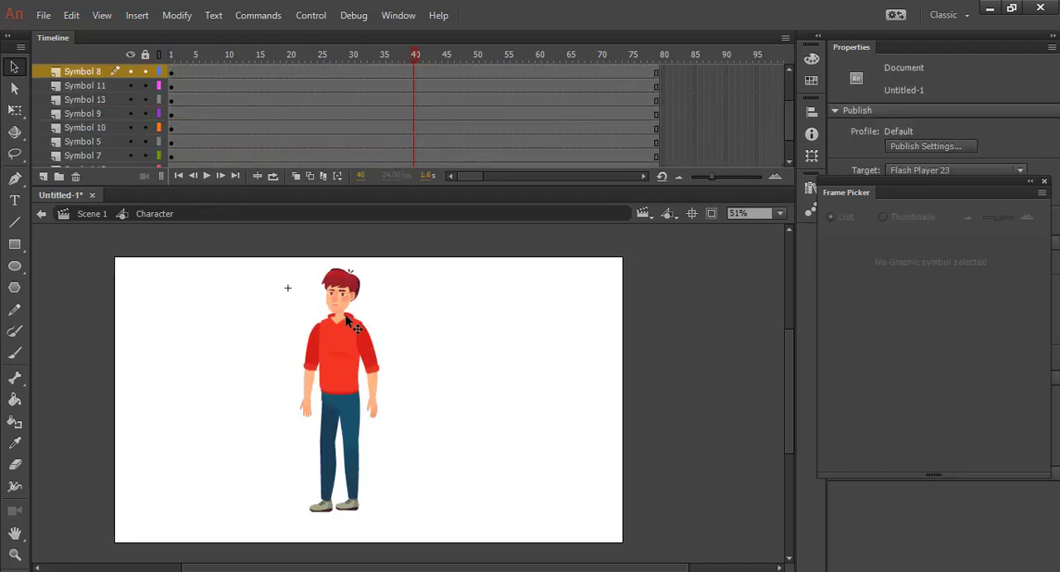
Open the file "Hand Style.fla" and deselect the group of hands
left_click(42, 15)
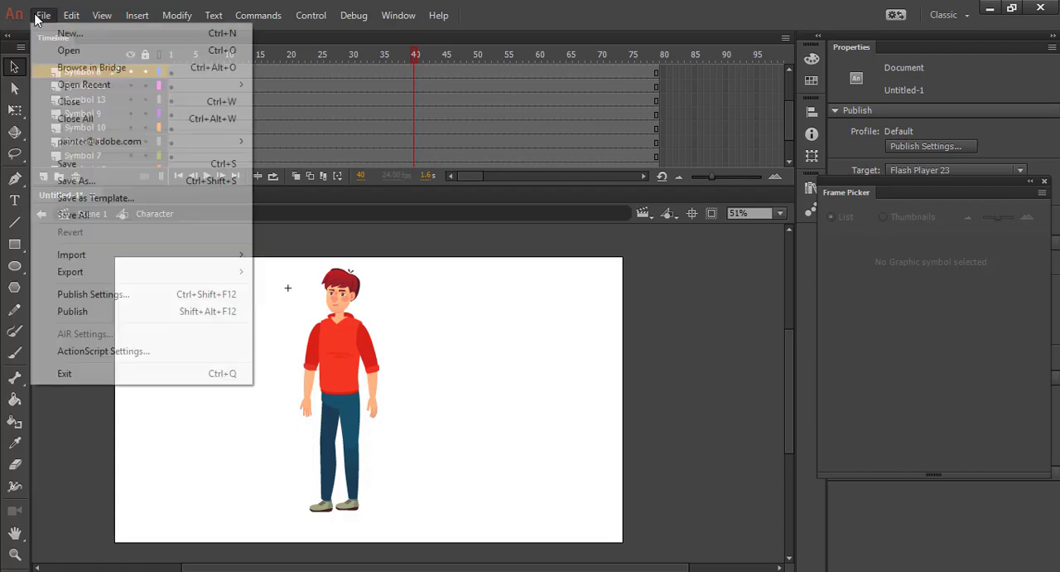
left_click(99, 52)
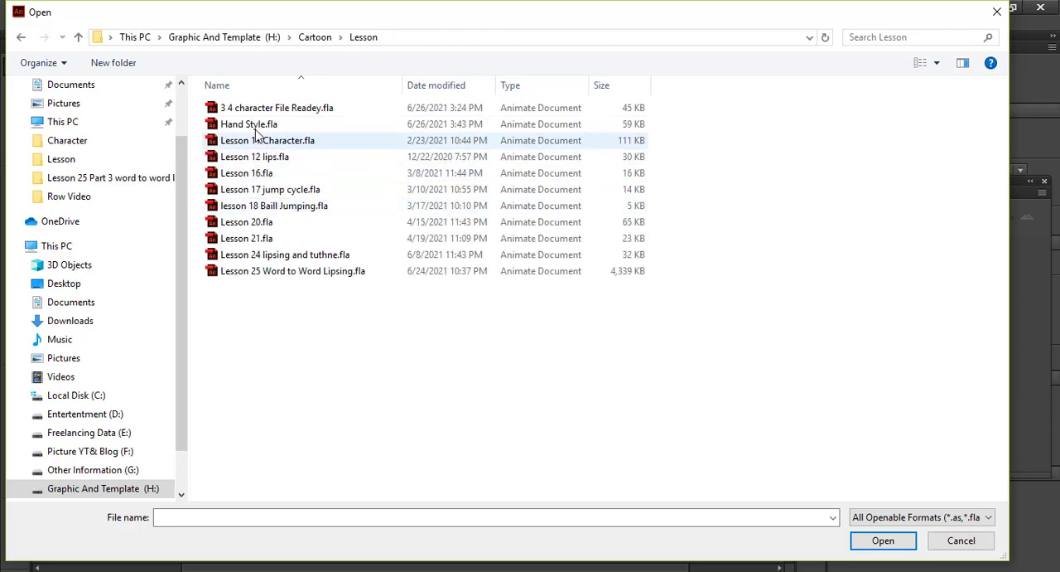
left_click(249, 124)
left_click(861, 540)
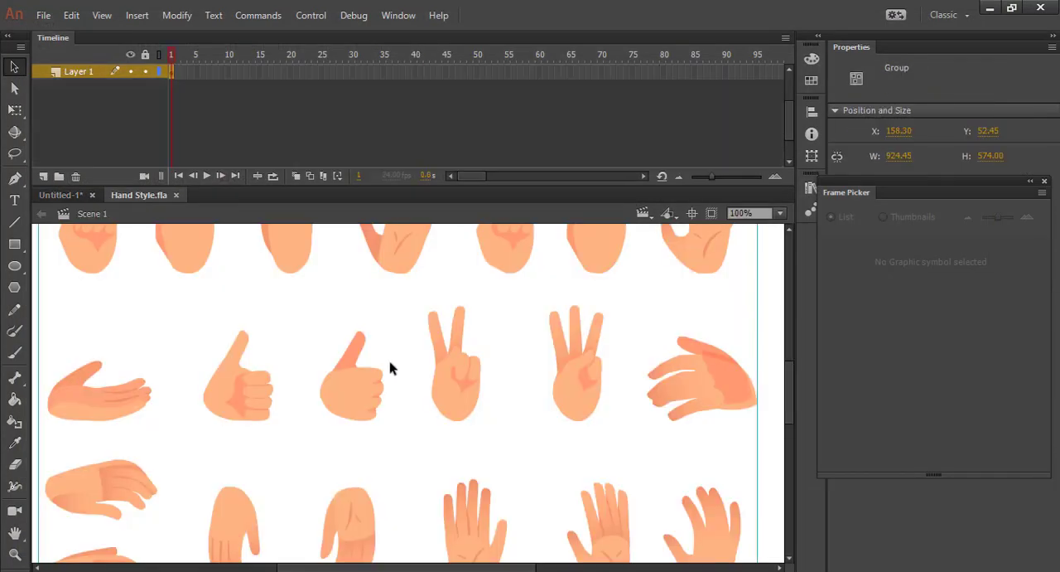
scroll(495, 346, "down", 4)
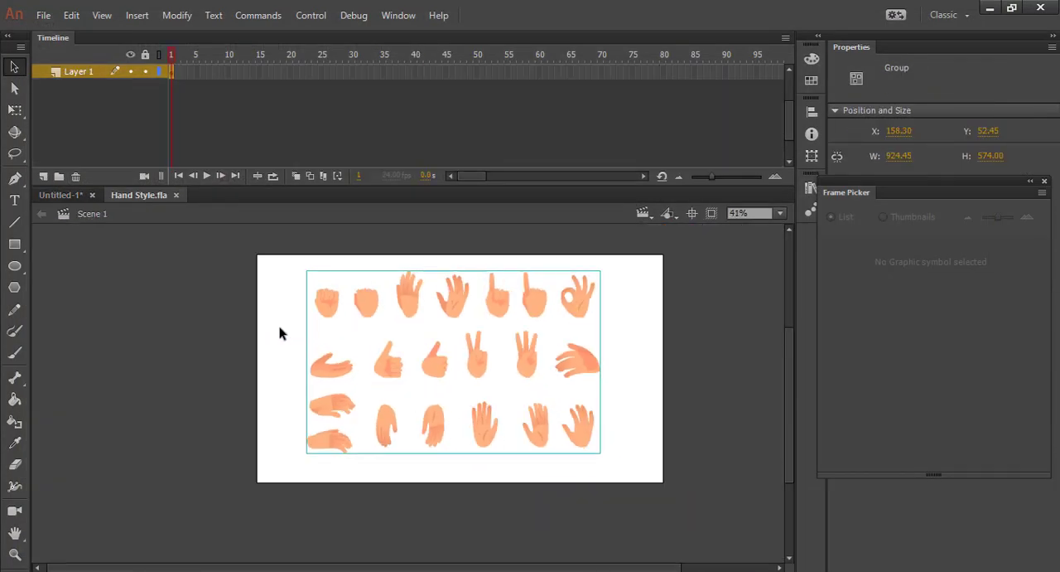
left_click(279, 333)
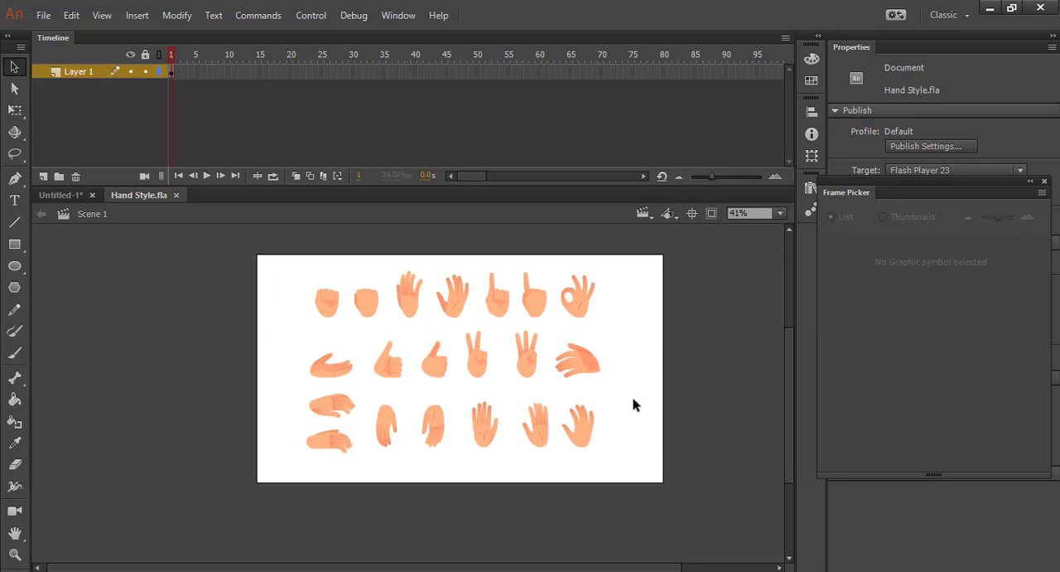
In Untitled-1, open the character's hand symbol, Symbol 7, for editing and select an empty frame near frame 5
left_click(65, 195)
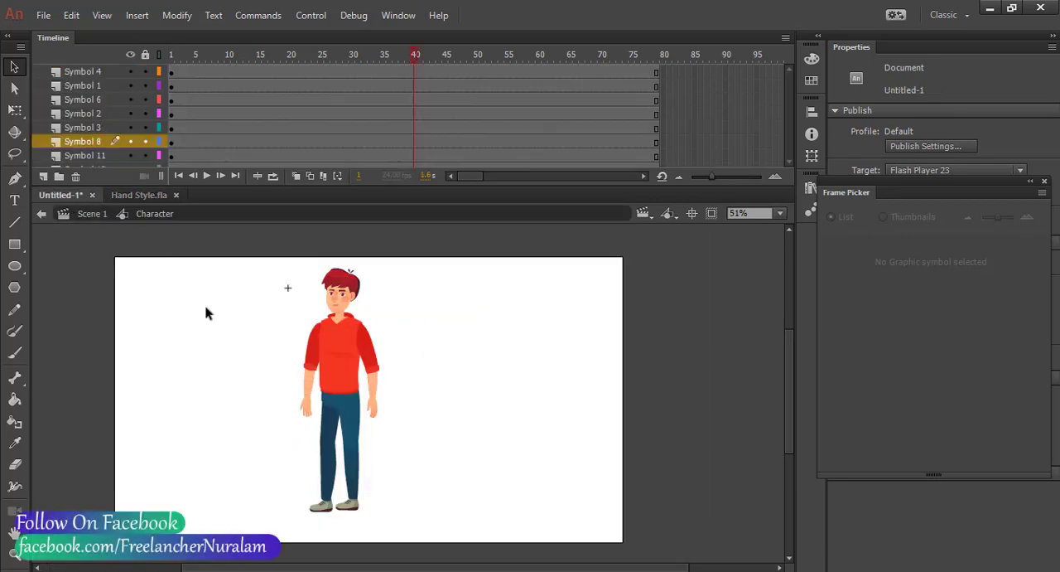
left_click(311, 414)
scroll(310, 413, "up", 5)
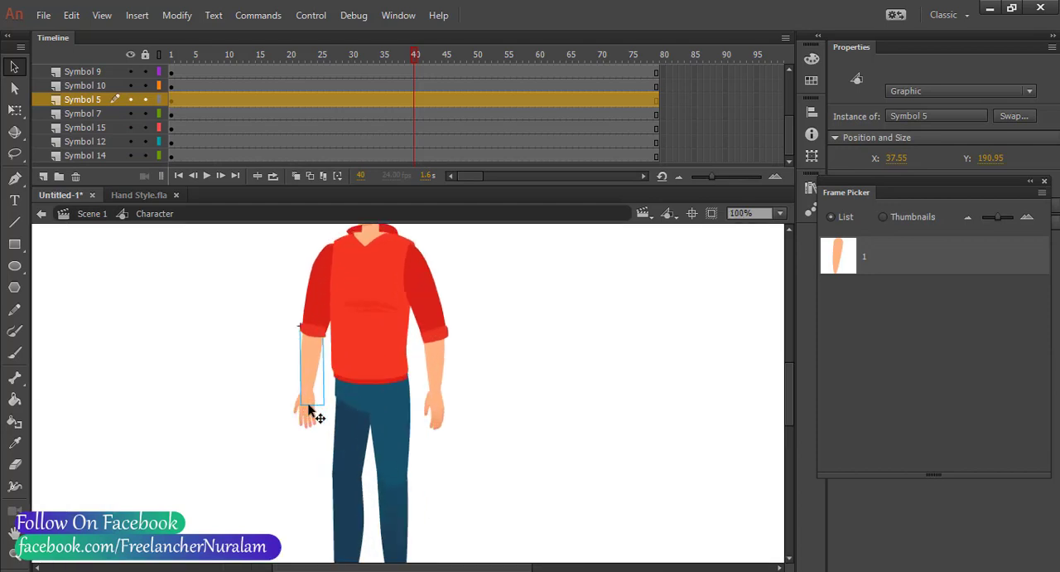
left_click(313, 419)
double_click(314, 418)
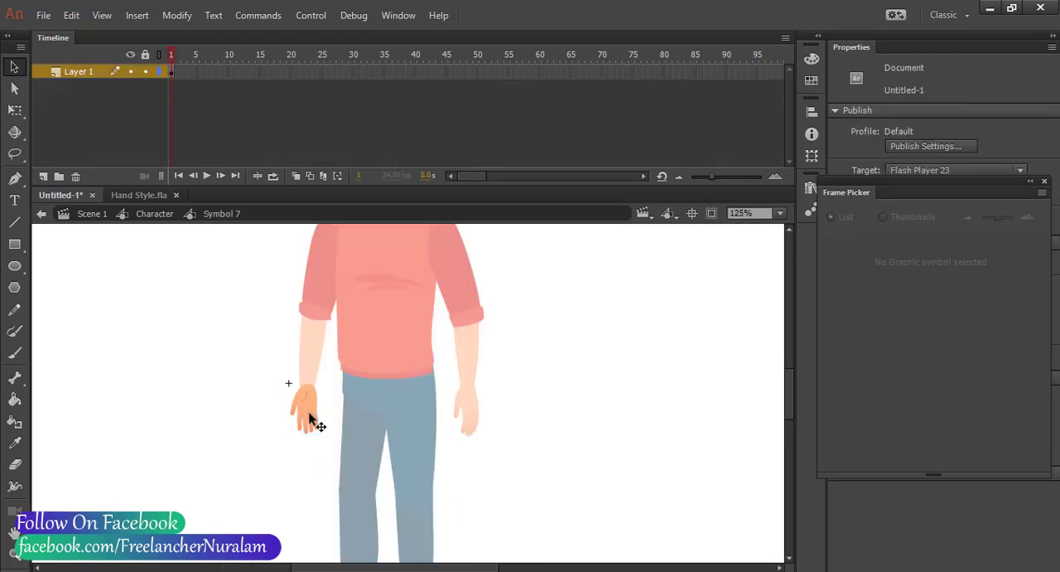
left_click(196, 72)
Enter the group of hands in Hand Style.fla and examine its individual hand poses
left_click(139, 195)
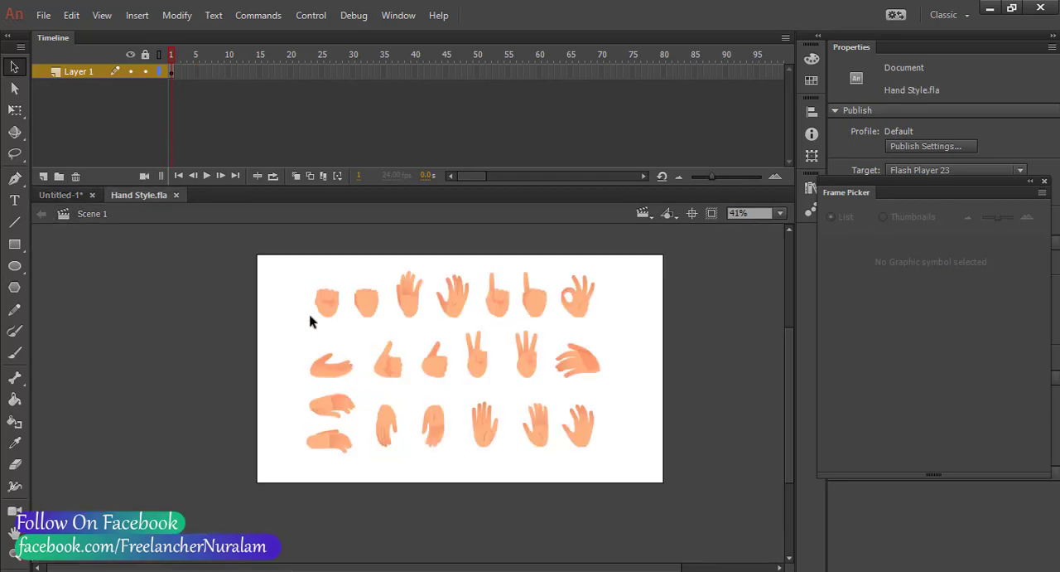
scroll(390, 335, "up", 1)
left_click(631, 283)
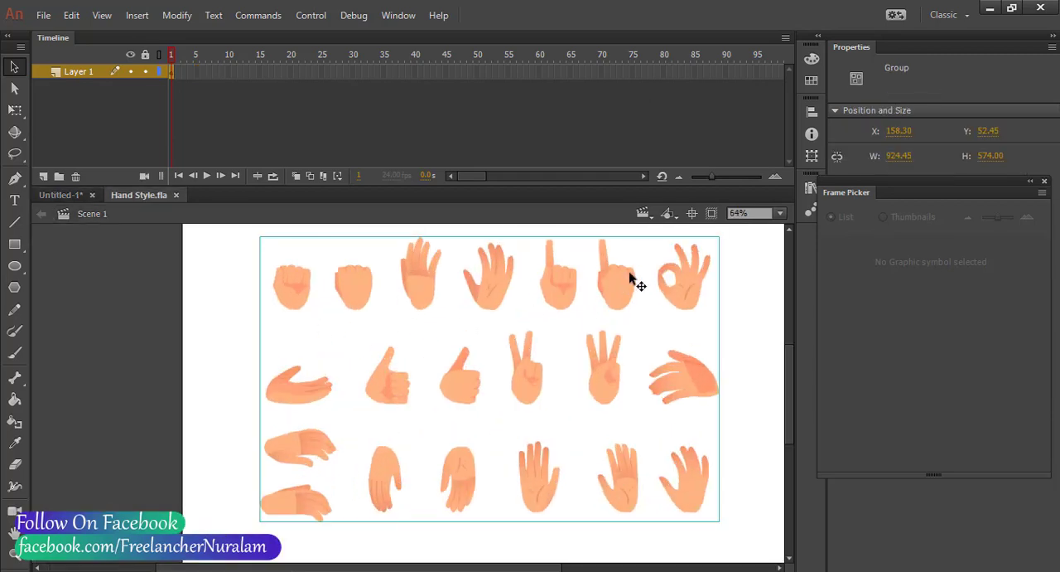
double_click(617, 286)
left_click(612, 290)
left_click(553, 285)
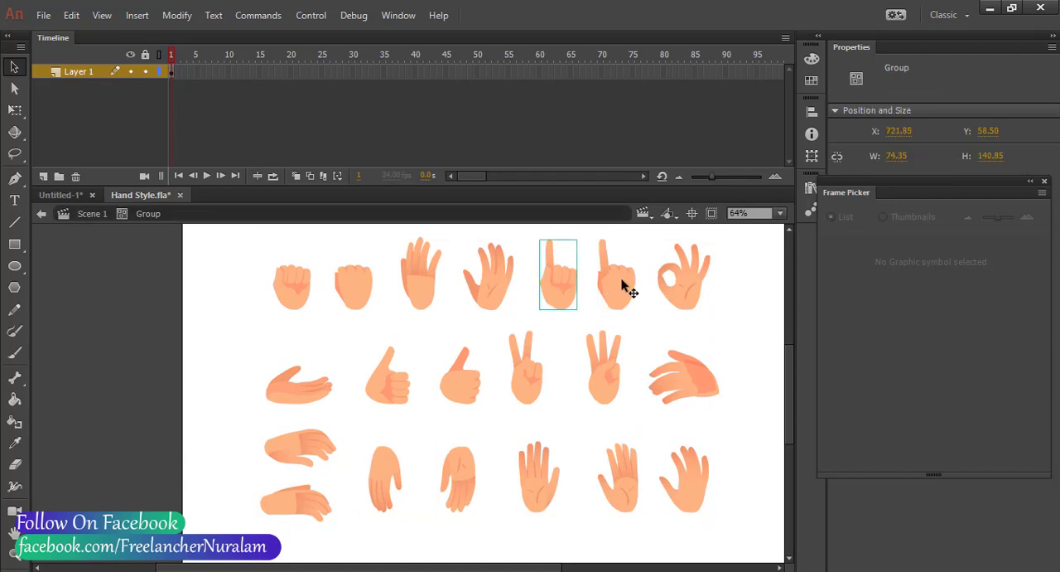
left_click(702, 289)
left_click(702, 401)
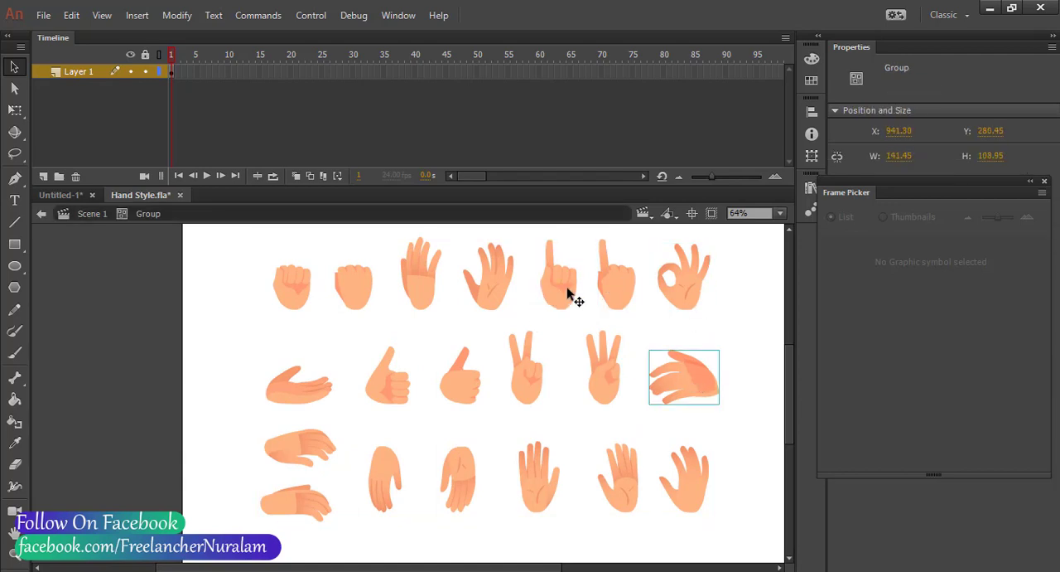
left_click(63, 195)
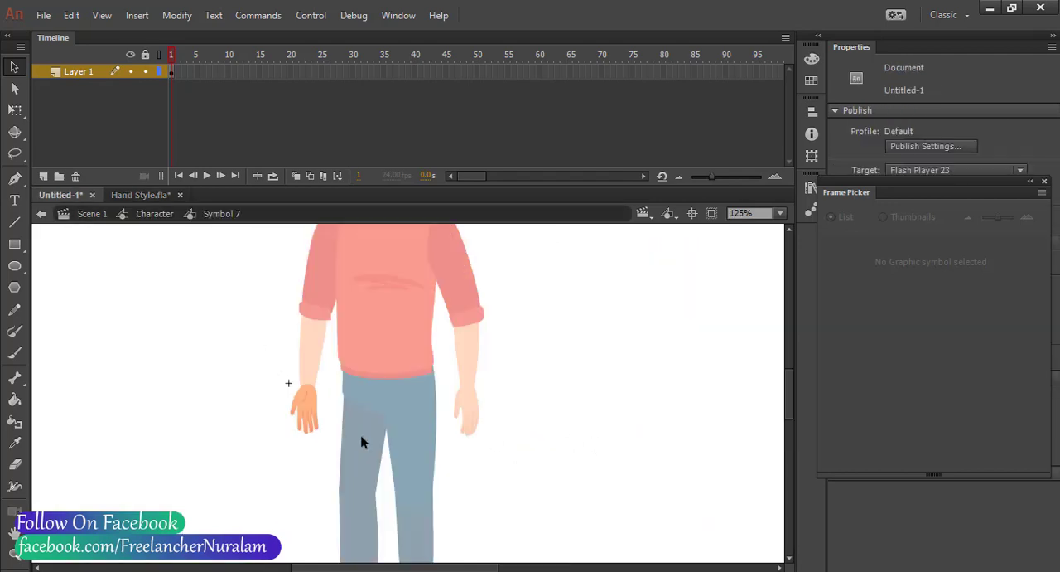
left_click(153, 196)
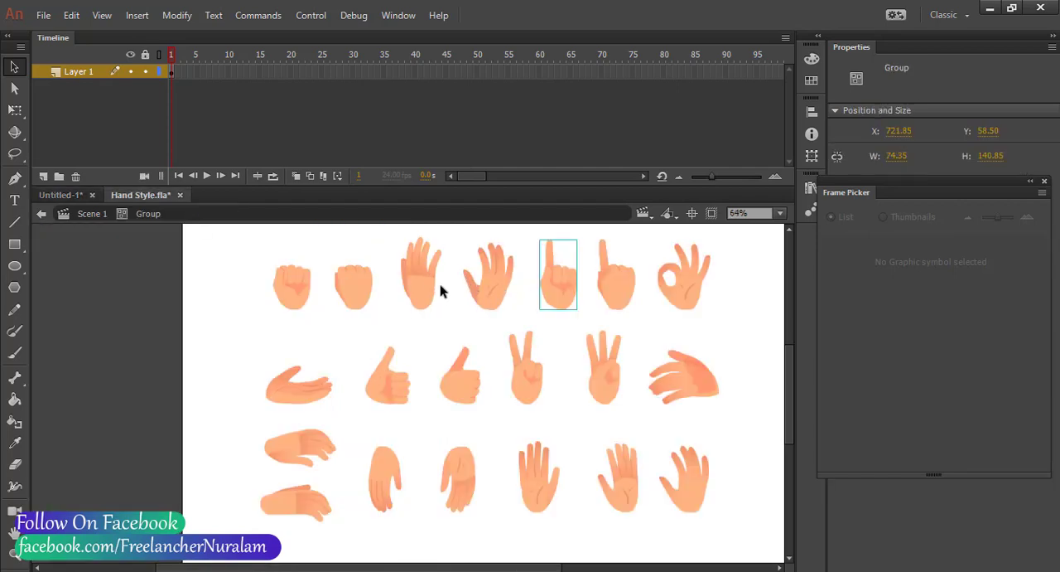
Insert a blank keyframe at frame 2 of Symbol 7 and paste the palm-side fist from Hand Style.fla into it
left_click(297, 293)
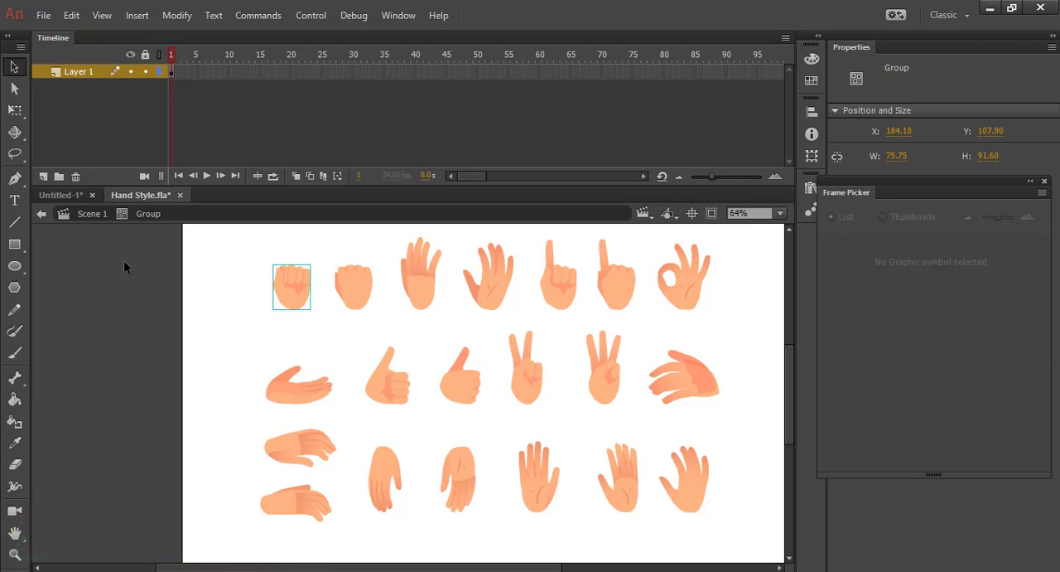
left_click(75, 190)
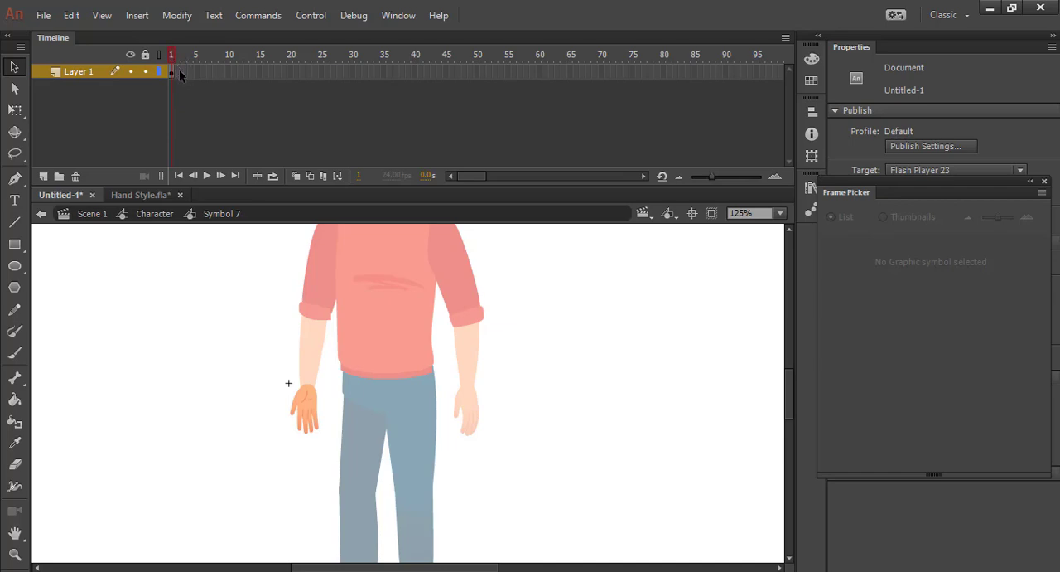
key("F7")
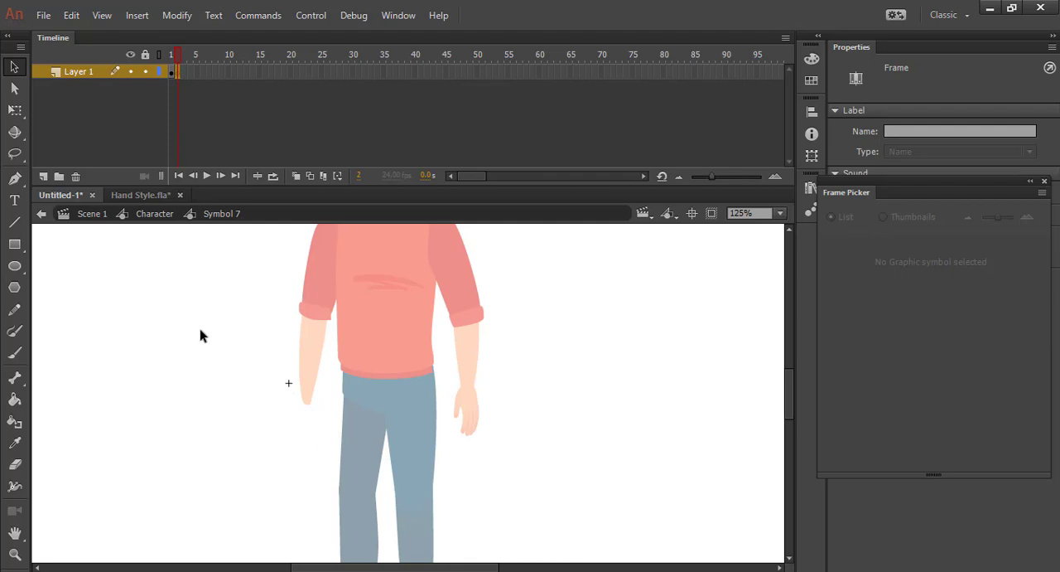
key("ctrl+v")
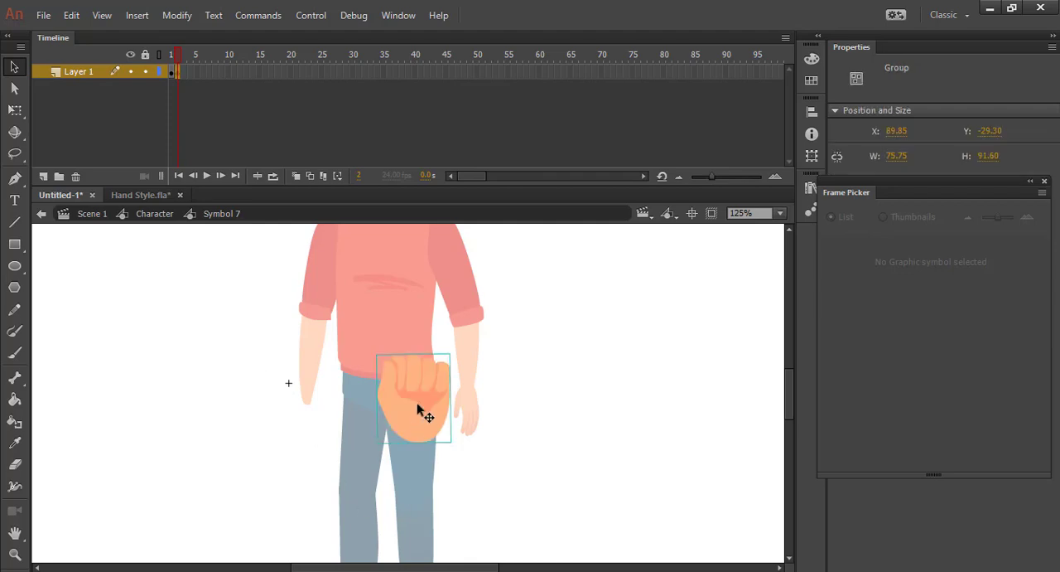
Turn the fist upside down around its wrist, scale it to about 37 × 44 and place it at the bare forearm's end
left_click(15, 110)
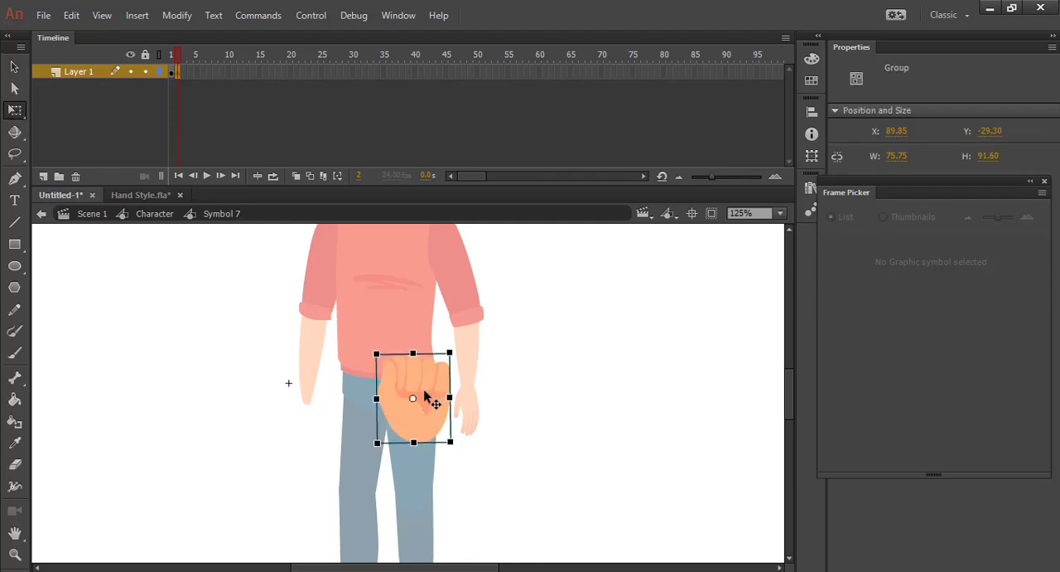
left_click_drag(413, 400, 413, 443)
left_click_drag(459, 353, 399, 523)
left_click_drag(435, 488, 333, 428)
left_click_drag(356, 477, 328, 436)
left_click(323, 476)
left_click(324, 475)
left_click(315, 423)
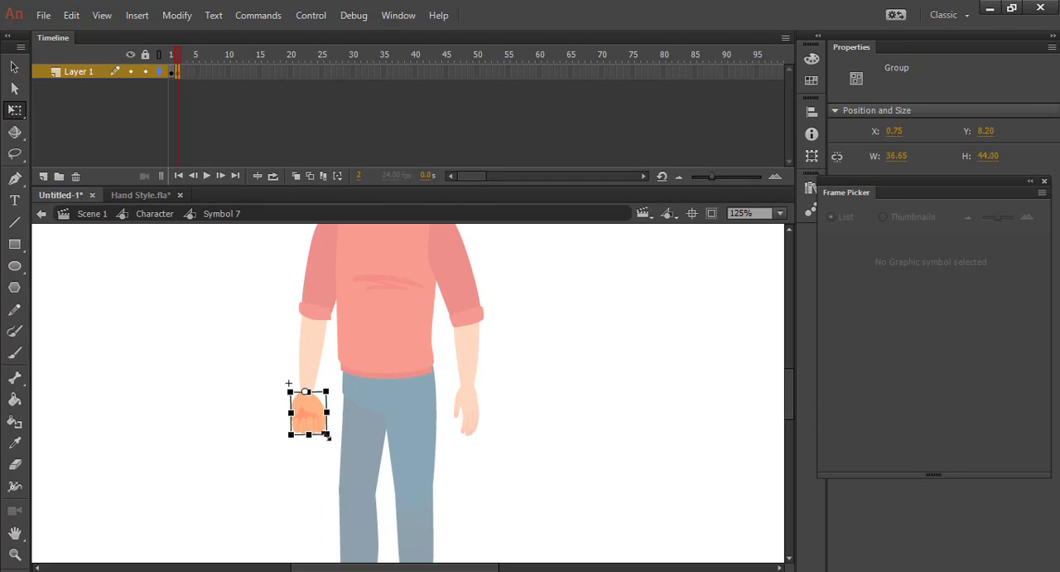
Shrink the fist to about 32 × 39 so it fits the forearm, and deselect it
scroll(313, 428, "up", 4)
left_click_drag(439, 402, 434, 394)
scroll(480, 416, "down", 4)
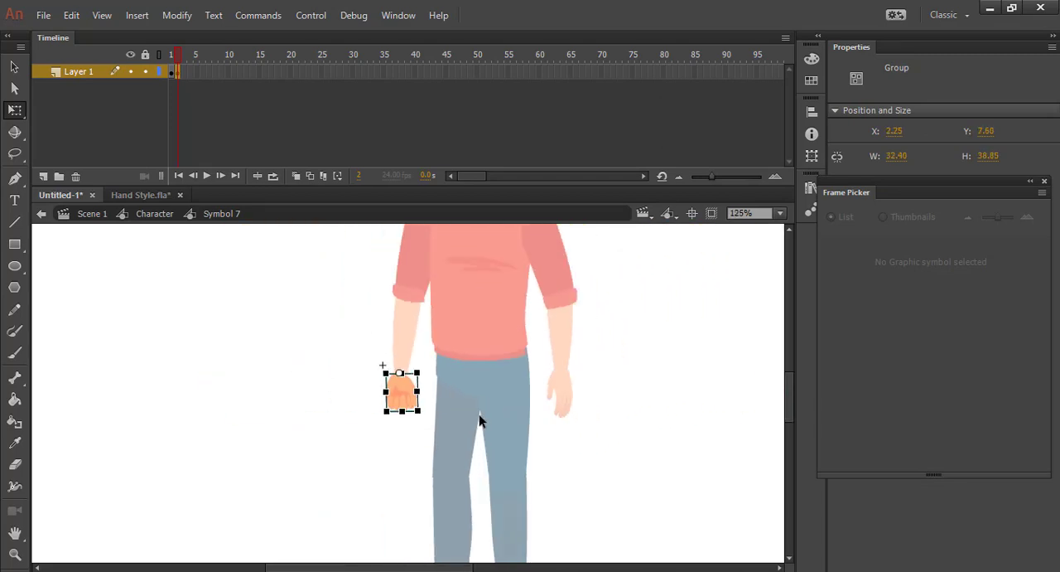
left_click(675, 428)
left_click(421, 398)
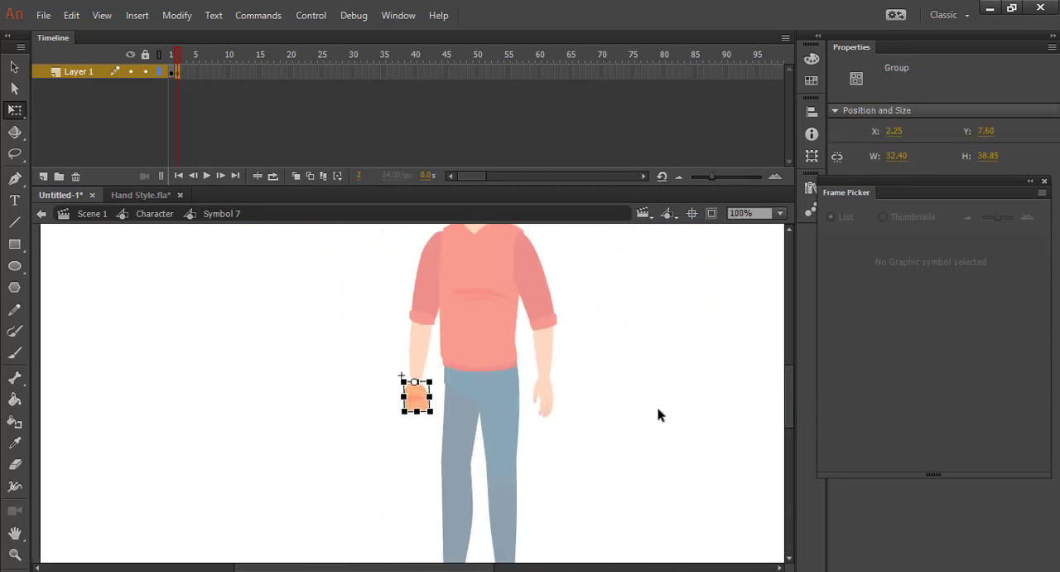
left_click(679, 411)
Add a blank keyframe at frame 3 and paste the palm-side pointing hand from Hand Style.fla into it
mouse_move(176, 60)
left_mouse_down()
mouse_move(160, 58)
mouse_move(182, 68)
left_mouse_up()
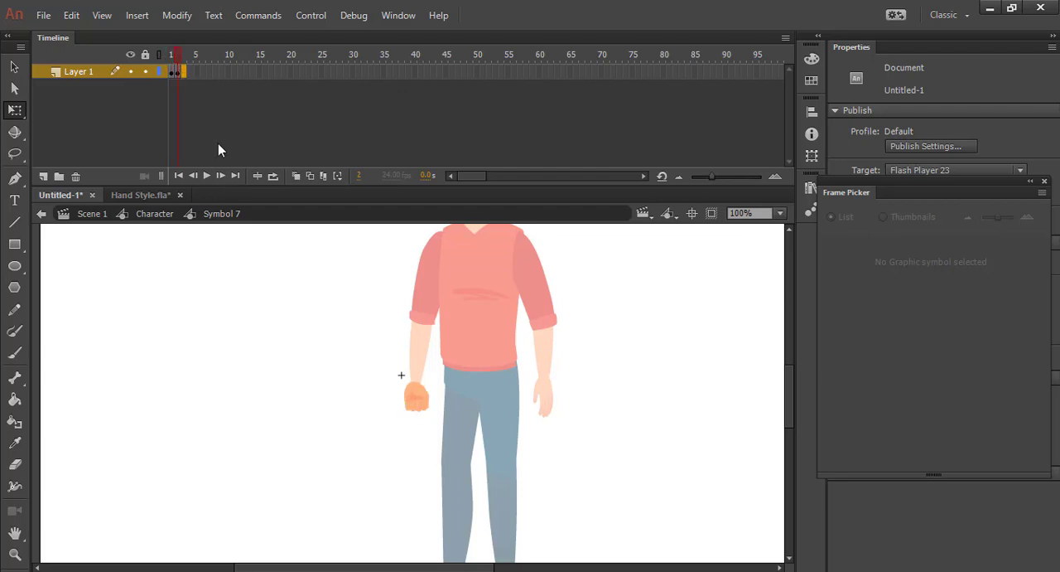
key("period")
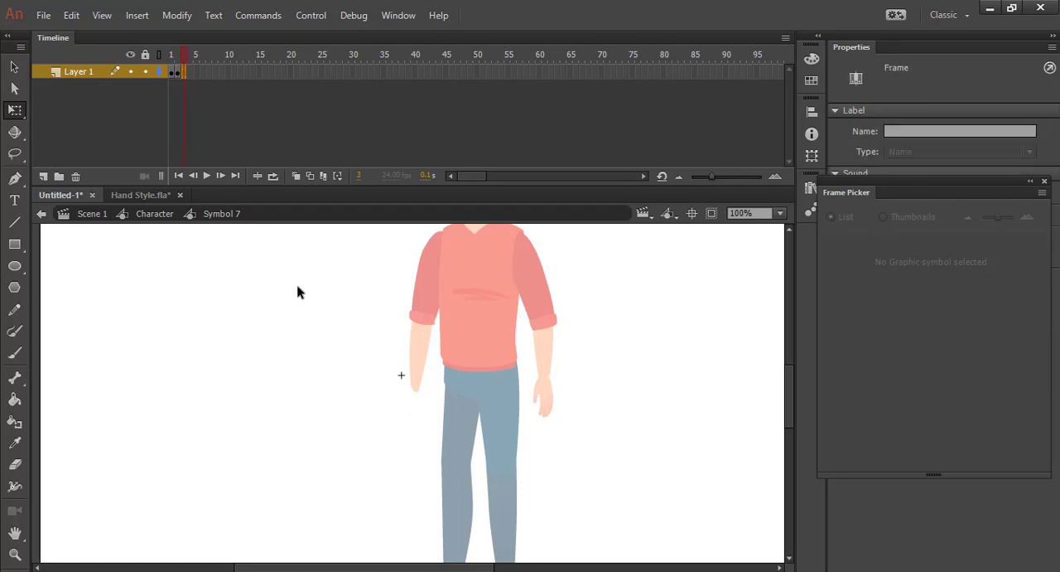
left_click(164, 196)
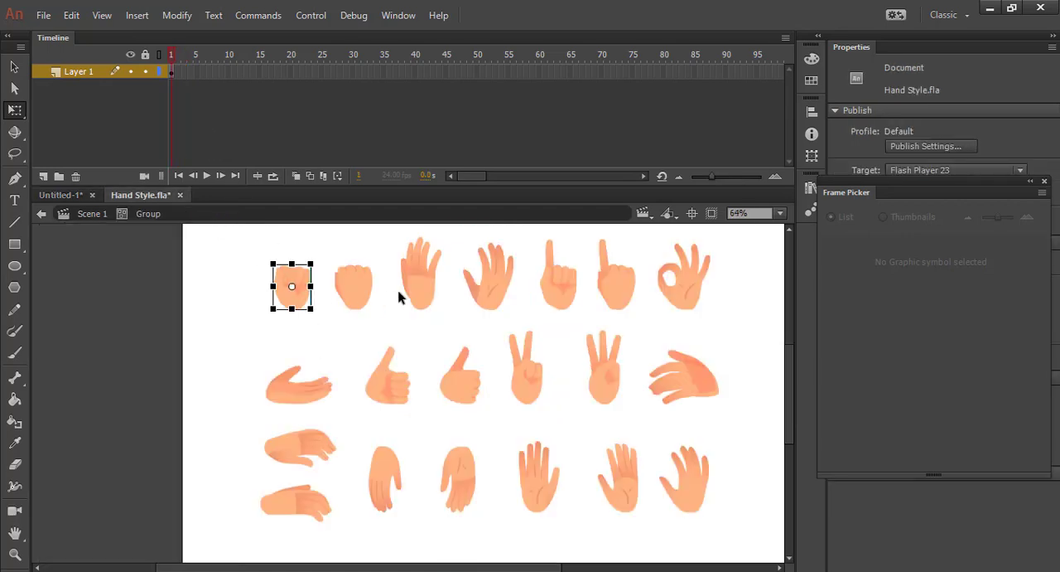
left_click(561, 290)
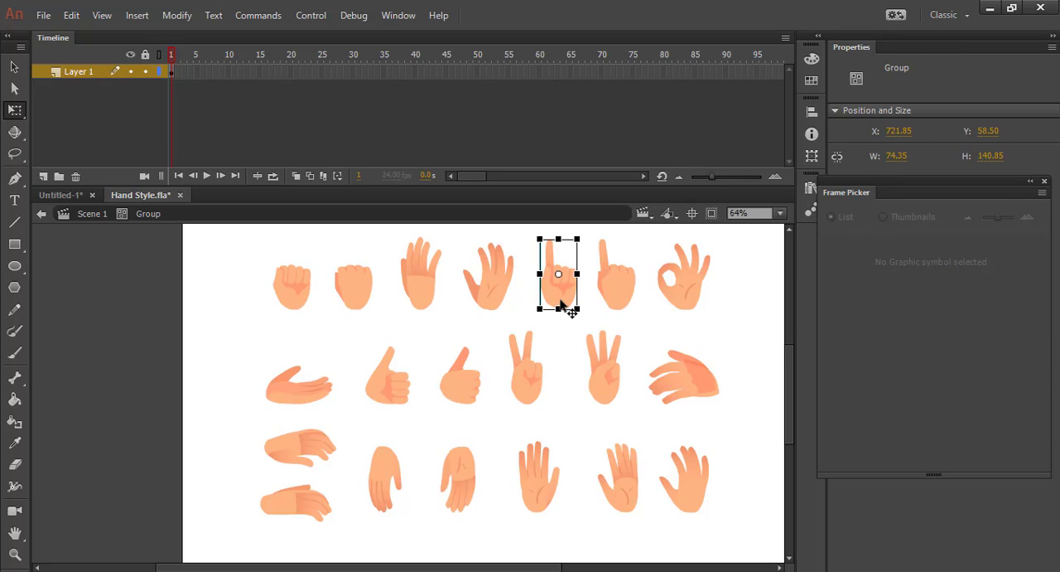
left_click(61, 194)
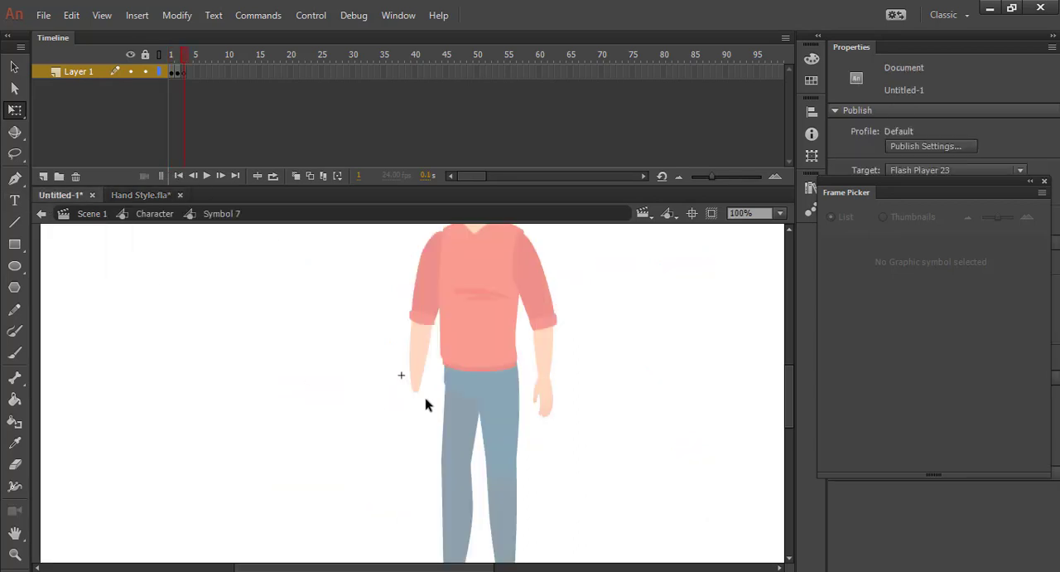
key("ctrl+v")
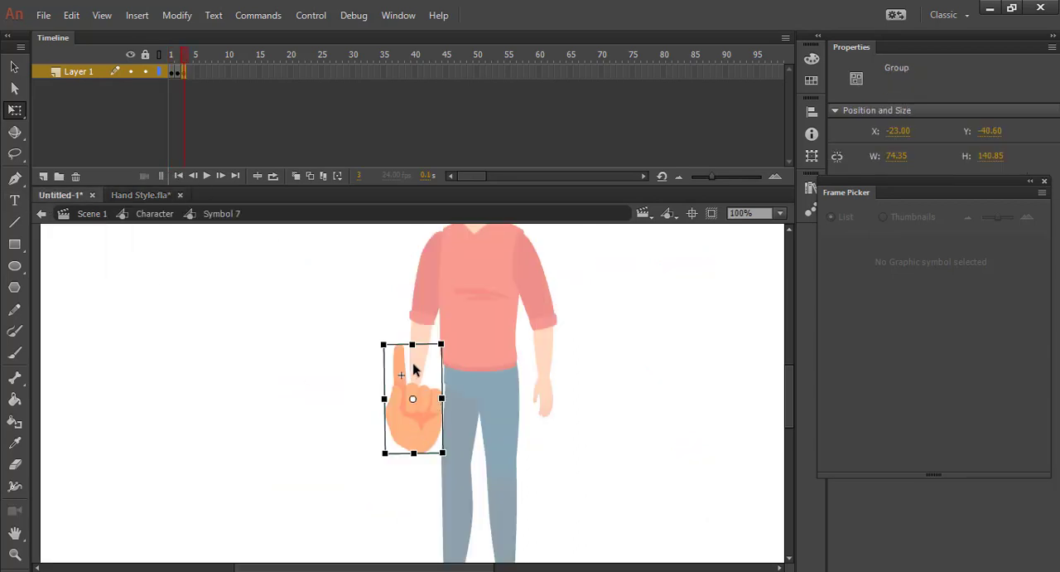
Turn the pointing hand downward around its wrist, scale it to about 27 × 52 and fit it to the forearm's end
left_click_drag(415, 404, 415, 457)
left_click_drag(453, 355, 425, 402)
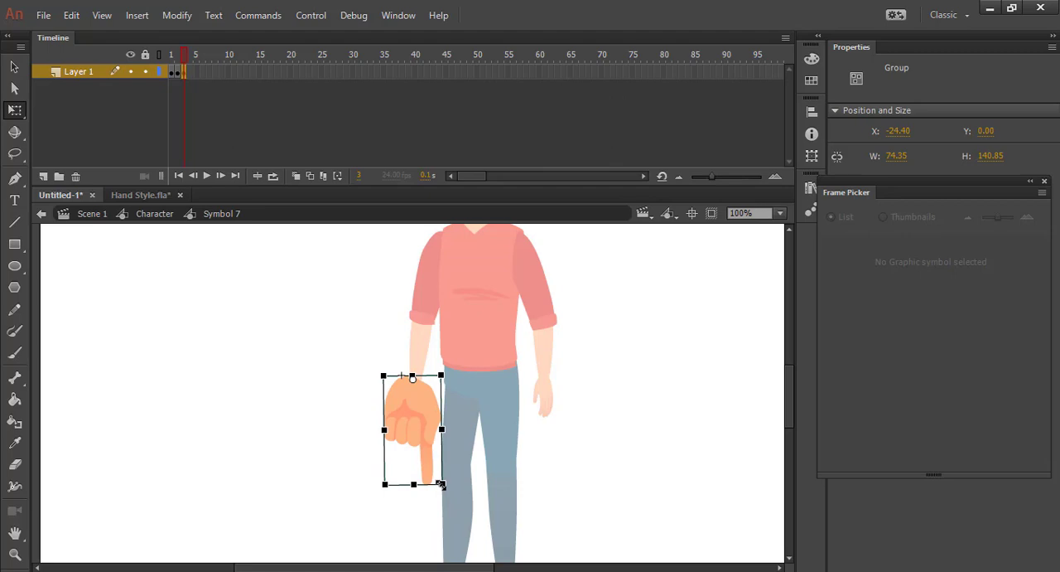
left_click_drag(442, 485, 426, 469)
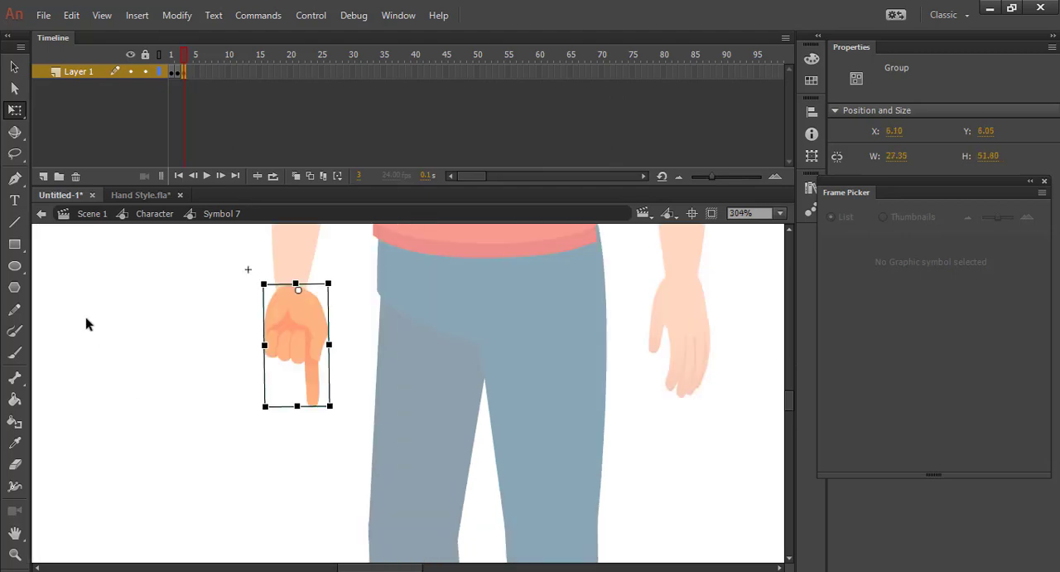
left_click(89, 323)
Add a blank keyframe at frame 4 and paste the upright open palm from the bottom row of Hand Style.fla into it
left_click(145, 195)
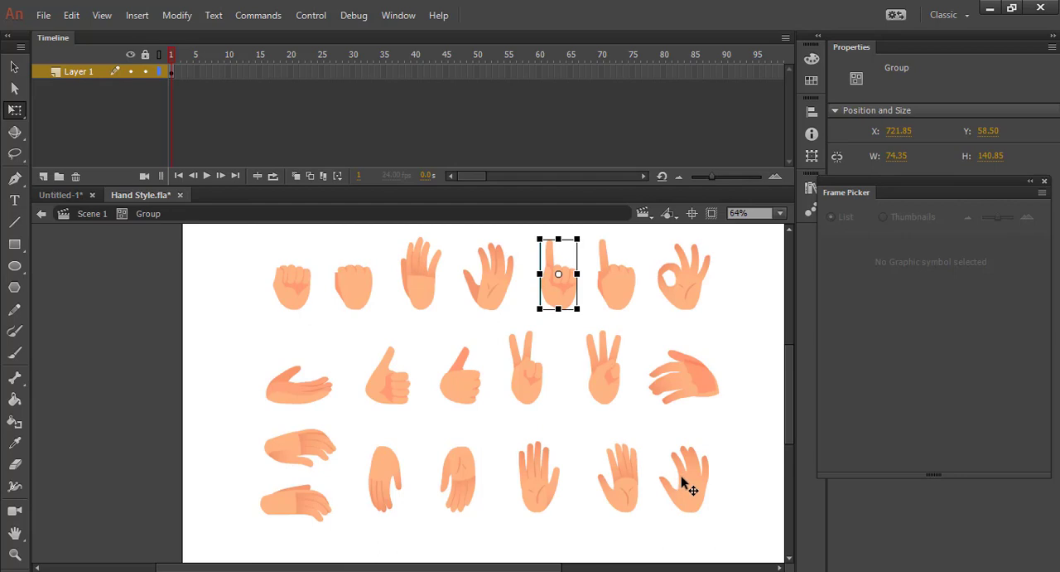
left_click(543, 478)
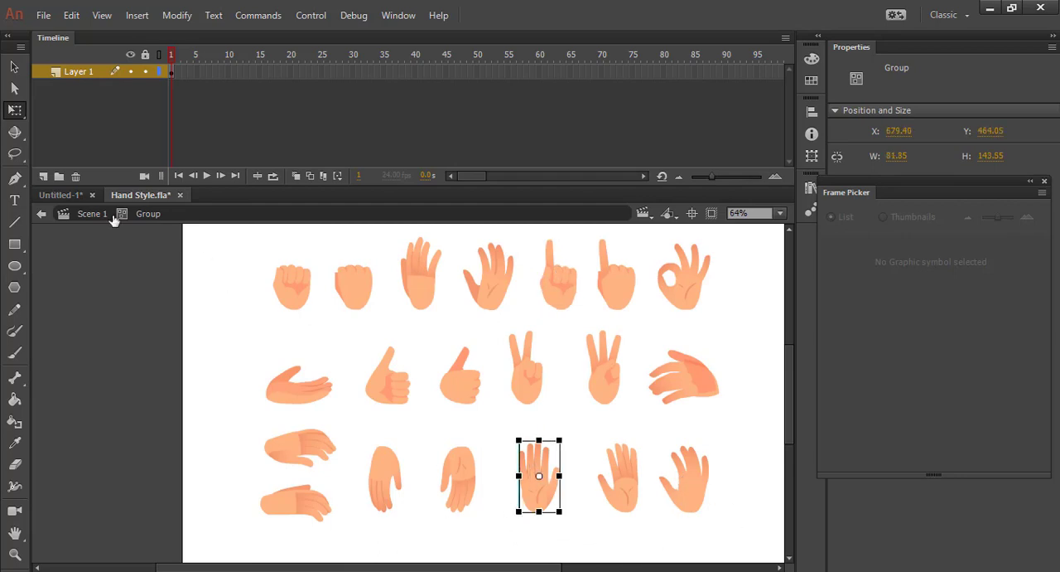
left_click(60, 195)
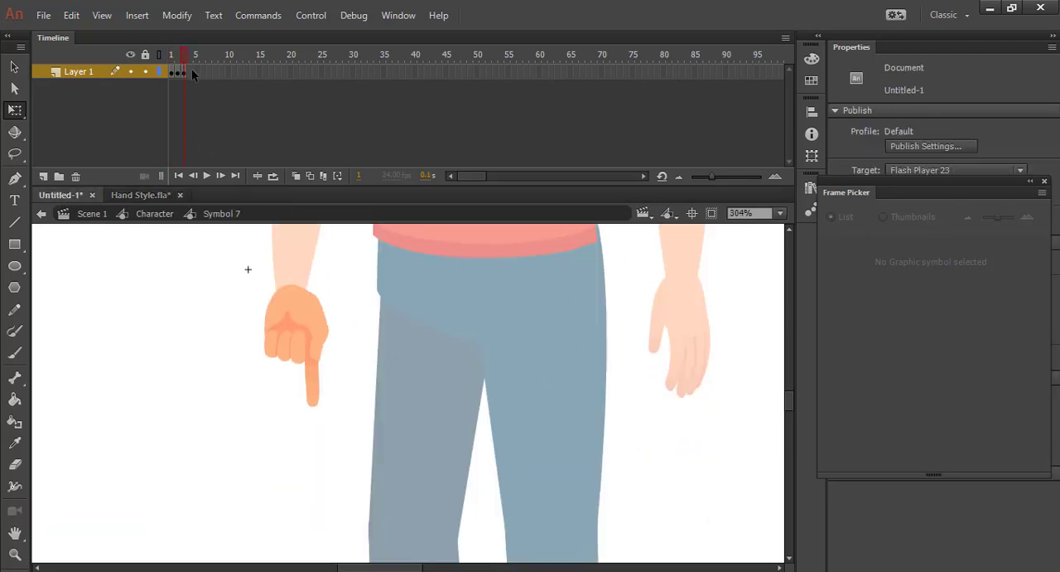
left_click(192, 70)
key("period")
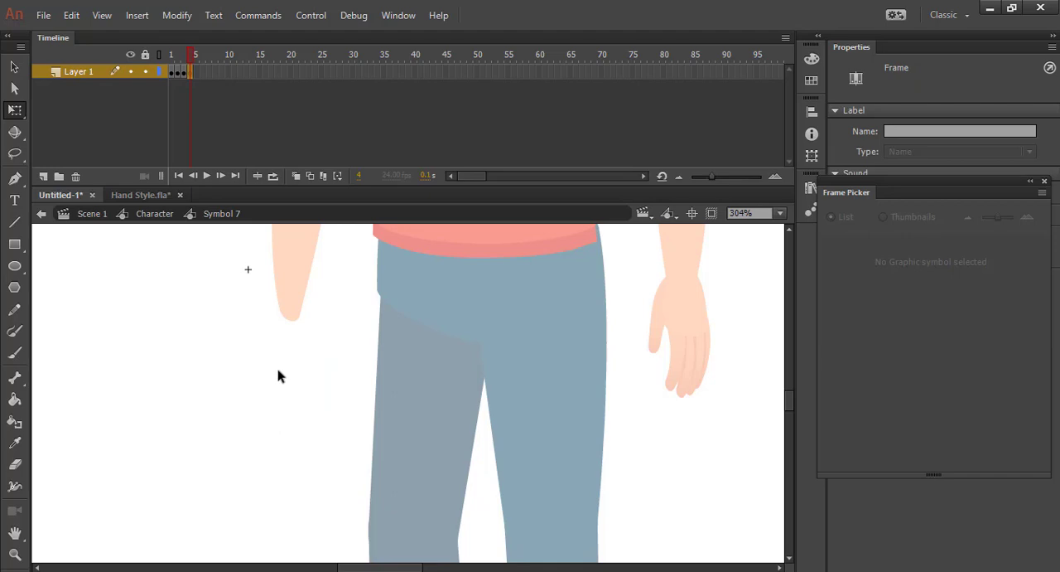
key("ctrl+v")
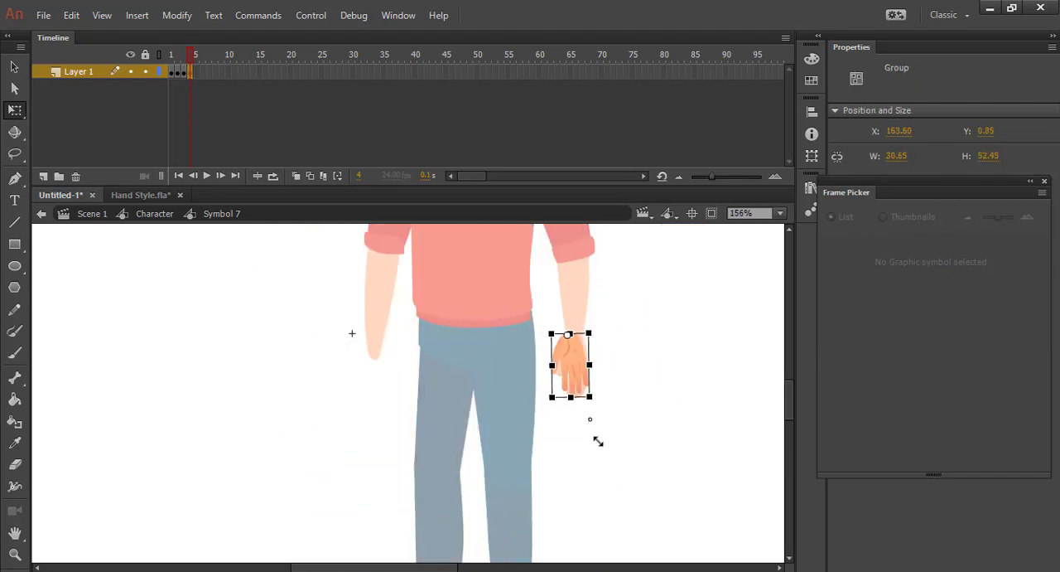
Fit the open palm, about 31 × 54, to the bare forearm's end with its fingers pointing down
left_click_drag(570, 364, 372, 367)
left_click(396, 380)
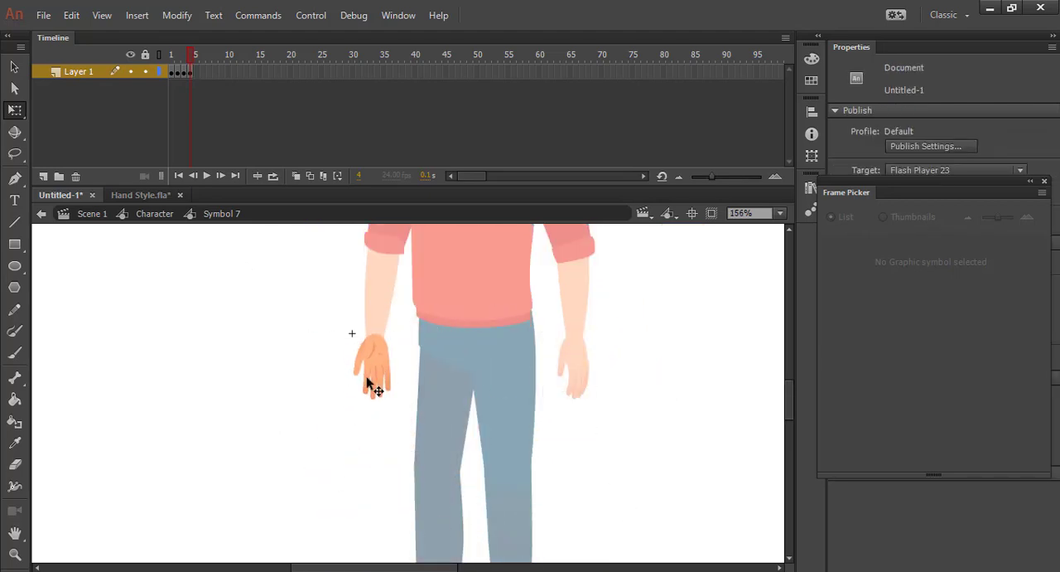
left_click(370, 385)
left_click(583, 374)
Compare the hand poses across frames 1 to 4 and delete the open palm from frame 4
mouse_move(169, 48)
left_mouse_down()
mouse_move(194, 62)
mouse_move(163, 80)
mouse_move(192, 95)
mouse_move(168, 69)
mouse_move(190, 67)
left_mouse_up()
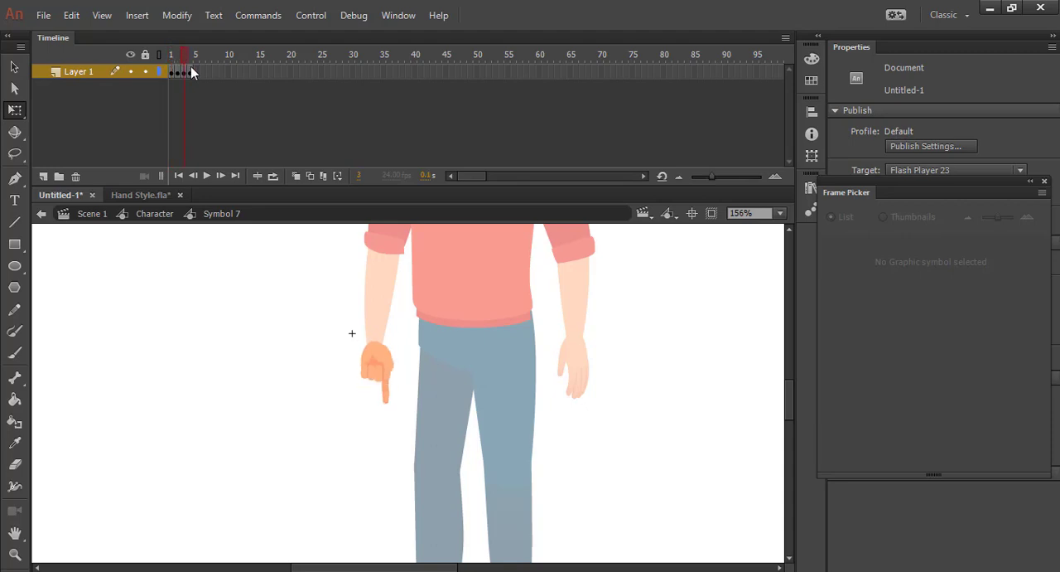
left_click(370, 368)
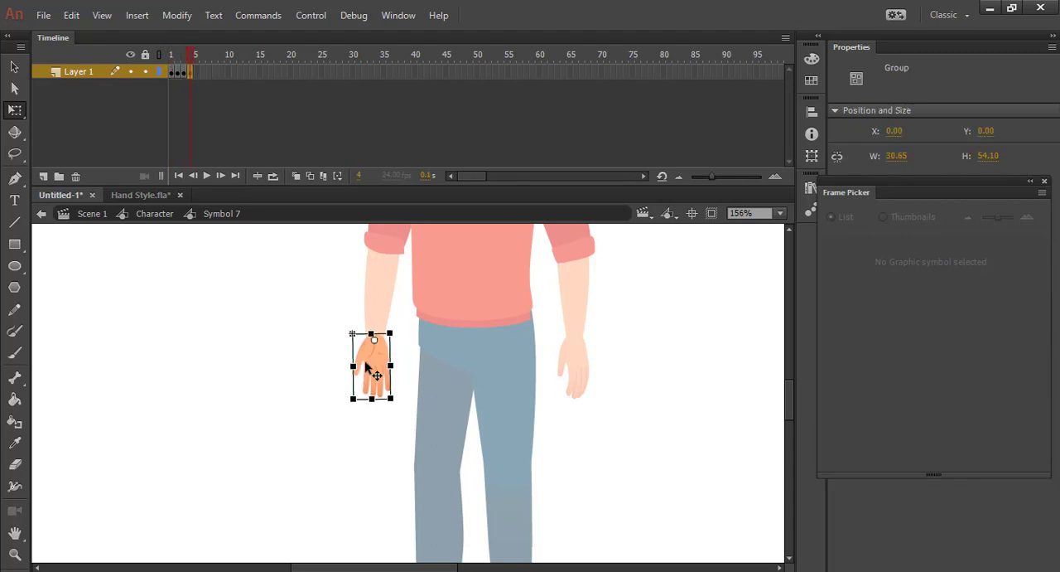
key("Delete")
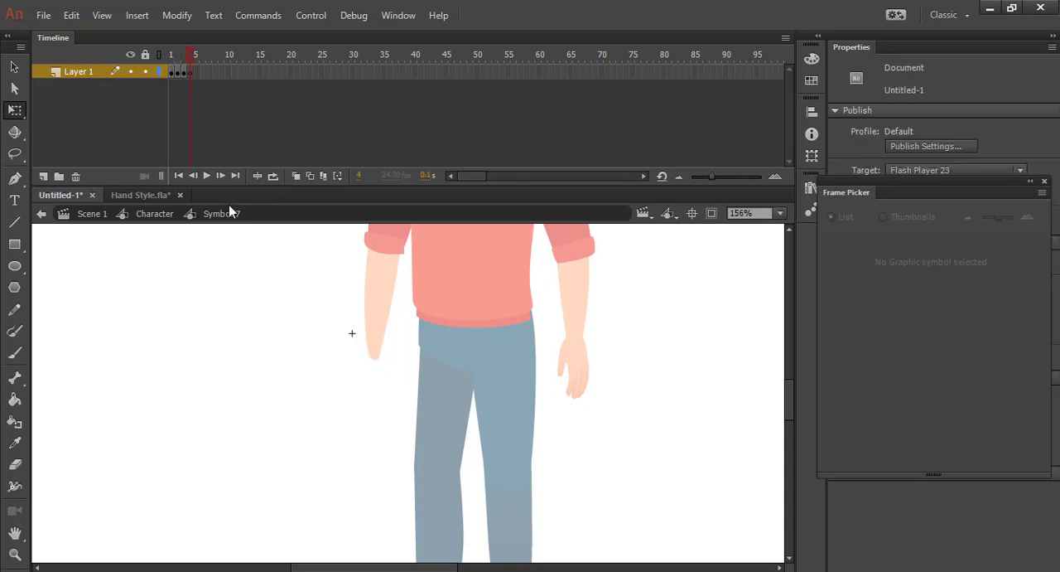
Copy the palm-side thumbs-up hand from Hand Style.fla and paste it into frame 4 of Symbol 7
left_click(152, 199)
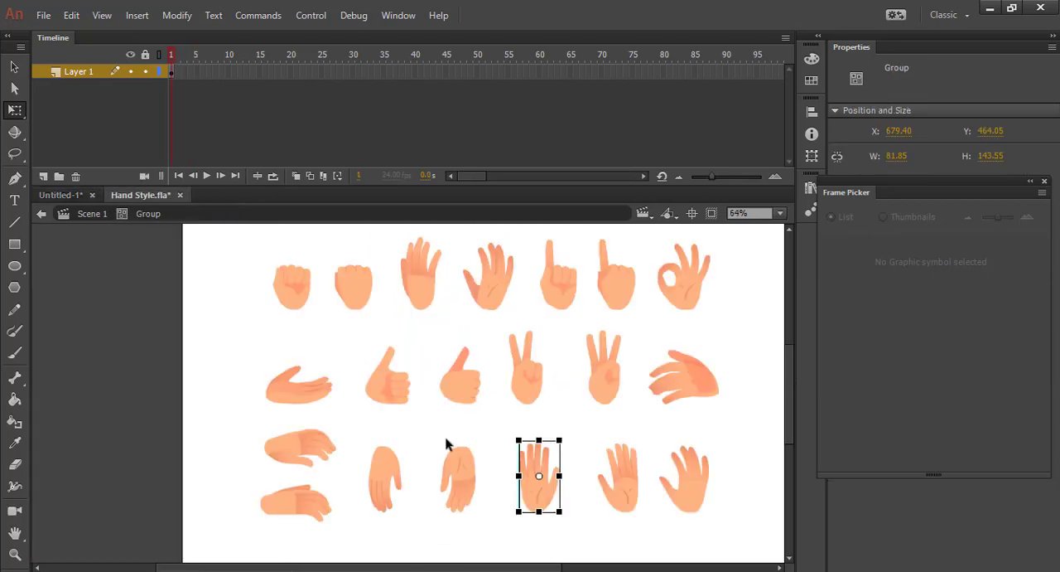
left_click(706, 424)
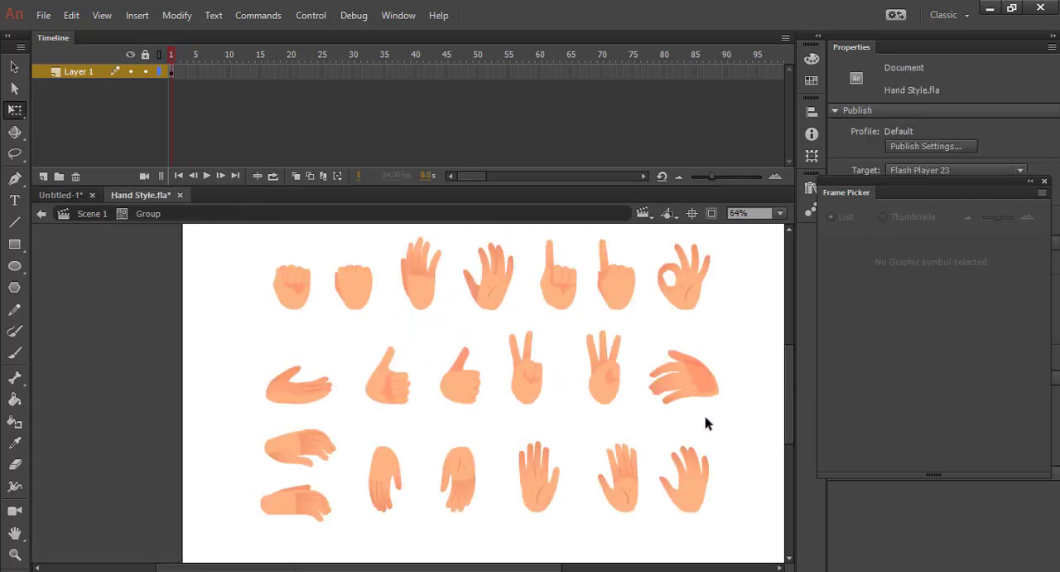
left_click(378, 388)
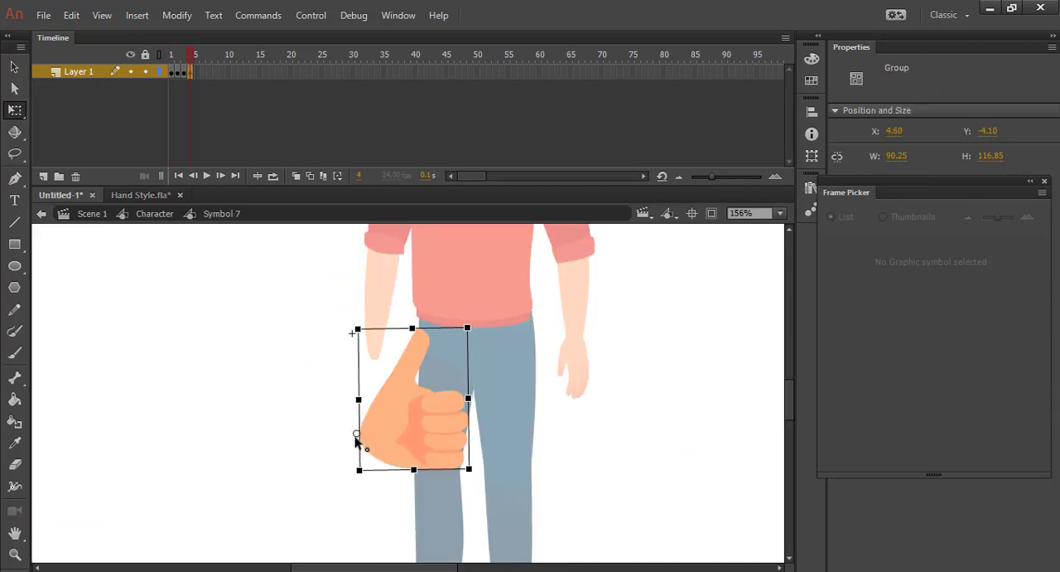
Rotate the thumbs-up hand in frame 4 so its fingers point down and fit it to the forearm's end at about 43 × 34
left_click_drag(467, 327, 426, 506)
left_click_drag(367, 451, 386, 398)
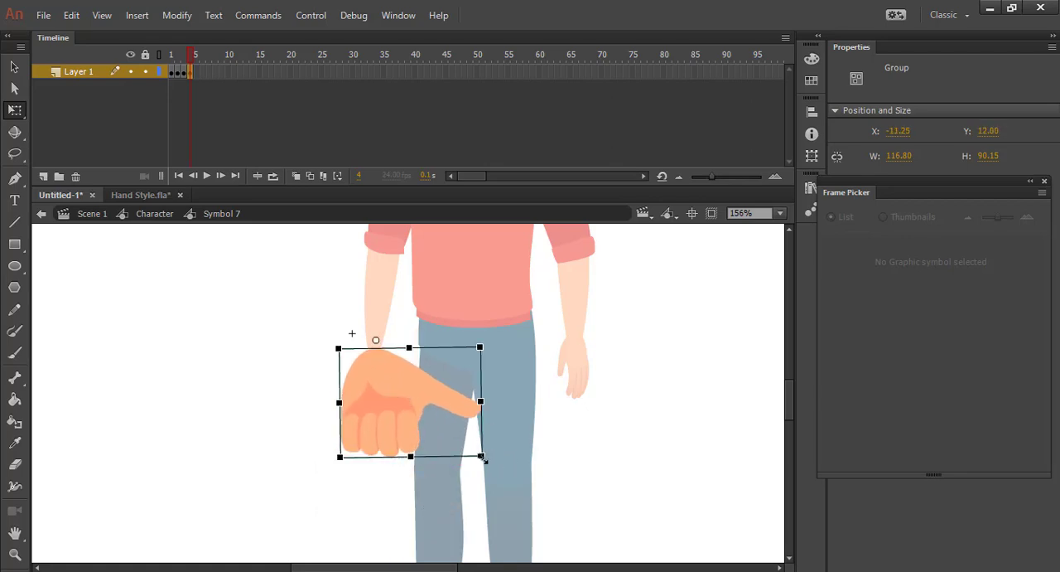
left_click_drag(485, 457, 418, 419)
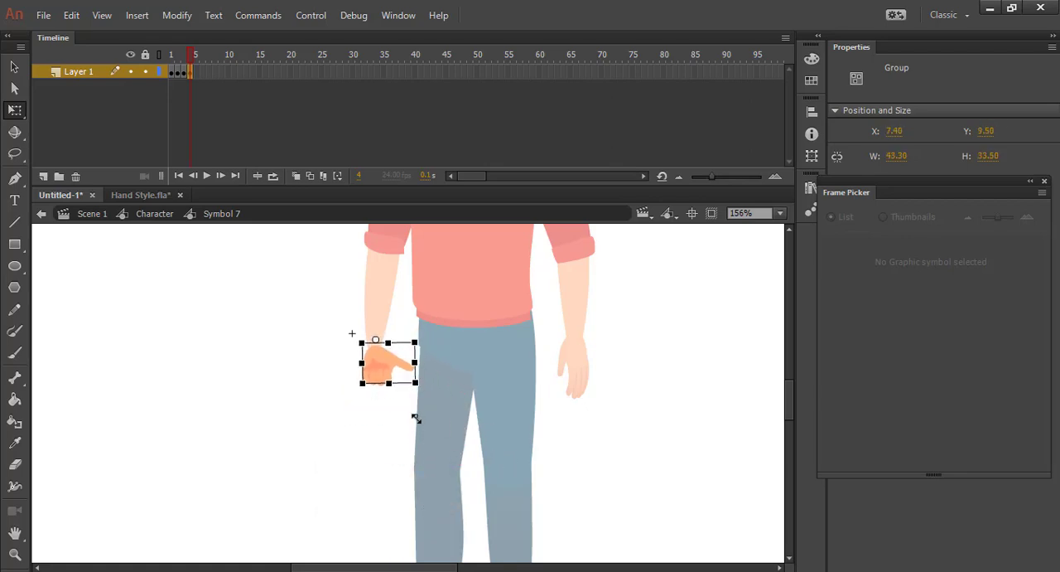
left_click(414, 418)
mouse_move(191, 61)
left_mouse_down()
mouse_move(166, 56)
mouse_move(199, 67)
left_mouse_up()
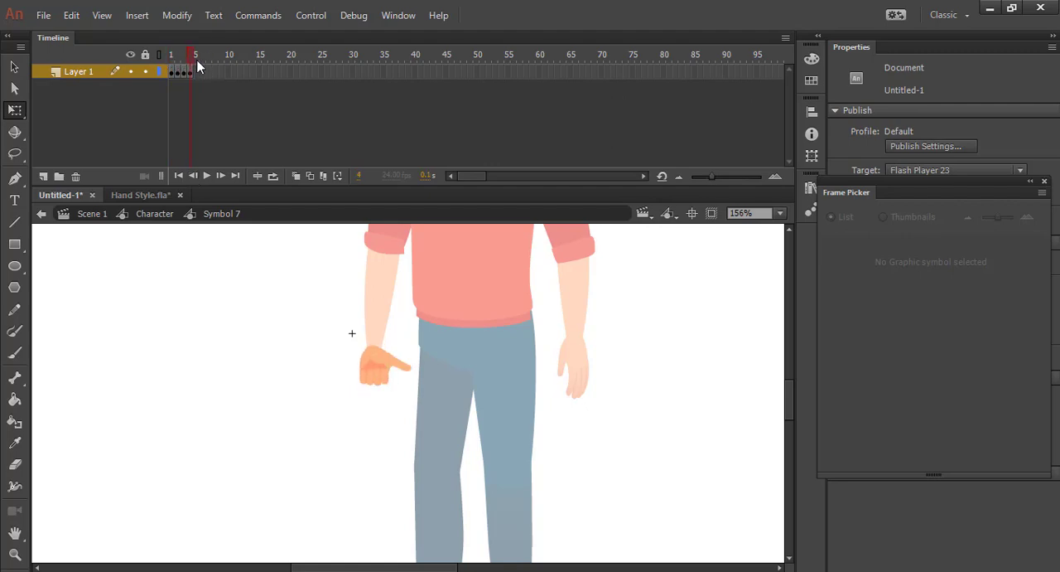
left_click_drag(276, 300, 468, 468)
Return to the Character symbol and open the opposite hand, Symbol 8, for editing
left_click(584, 358)
double_click(223, 375)
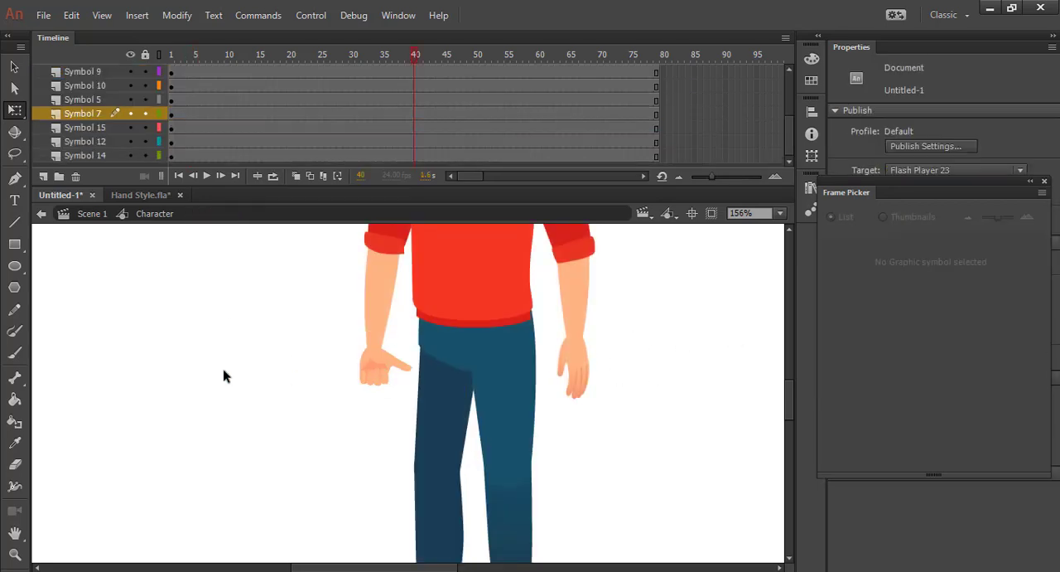
left_click(575, 373)
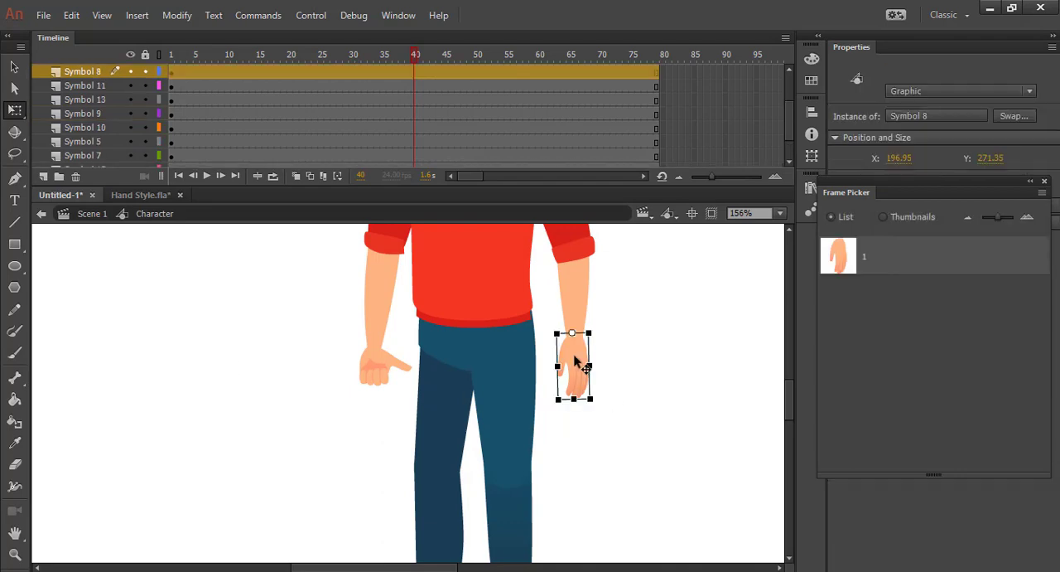
double_click(575, 357)
left_click(580, 391)
double_click(585, 398)
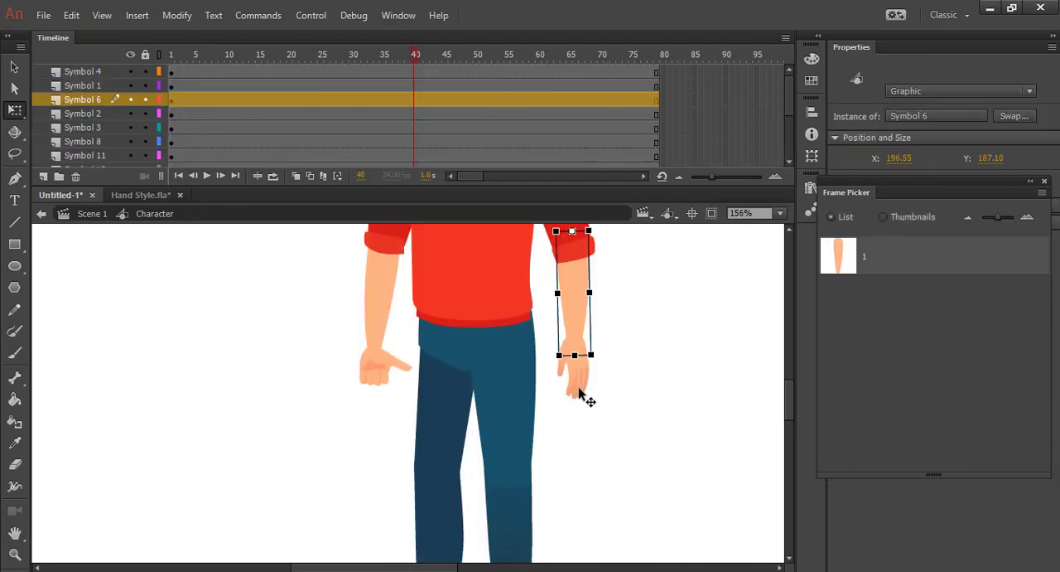
left_click(573, 372)
double_click(576, 375)
left_click(574, 374)
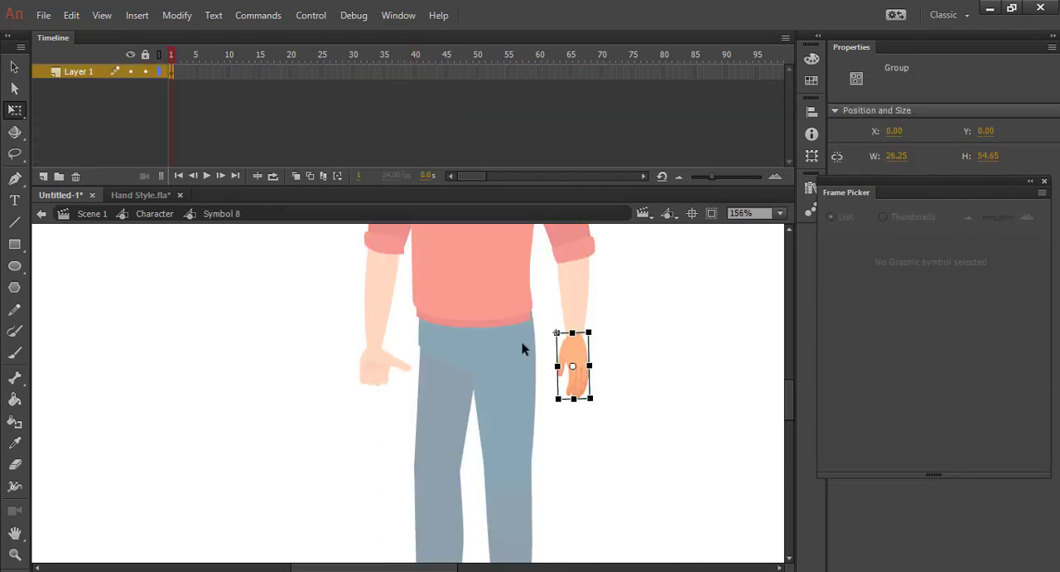
Add a blank keyframe at frame 2 of Symbol 8 and paste the palm-side fist from Hand Style.fla into it
left_click(177, 130)
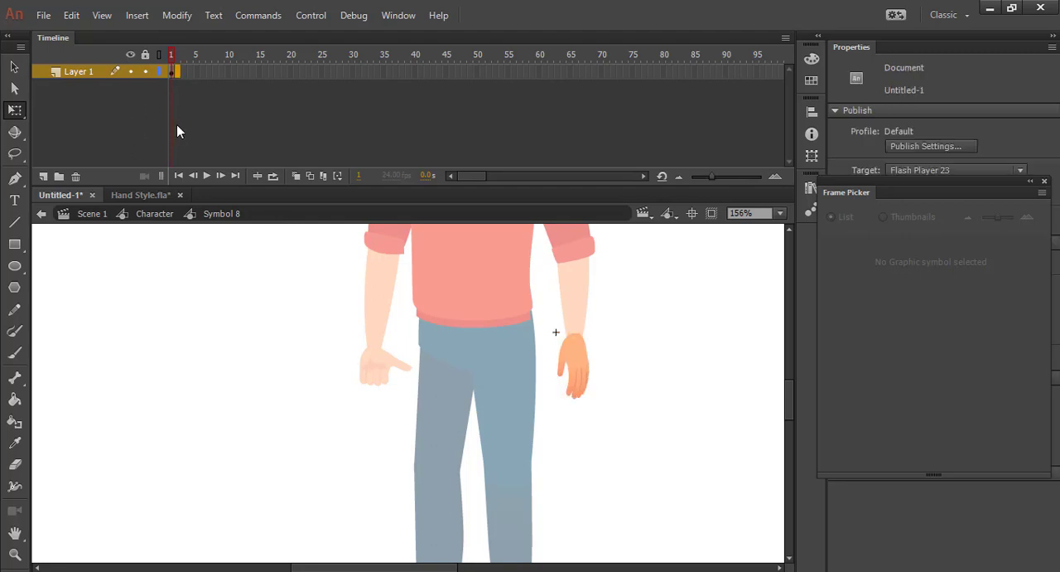
key("F7")
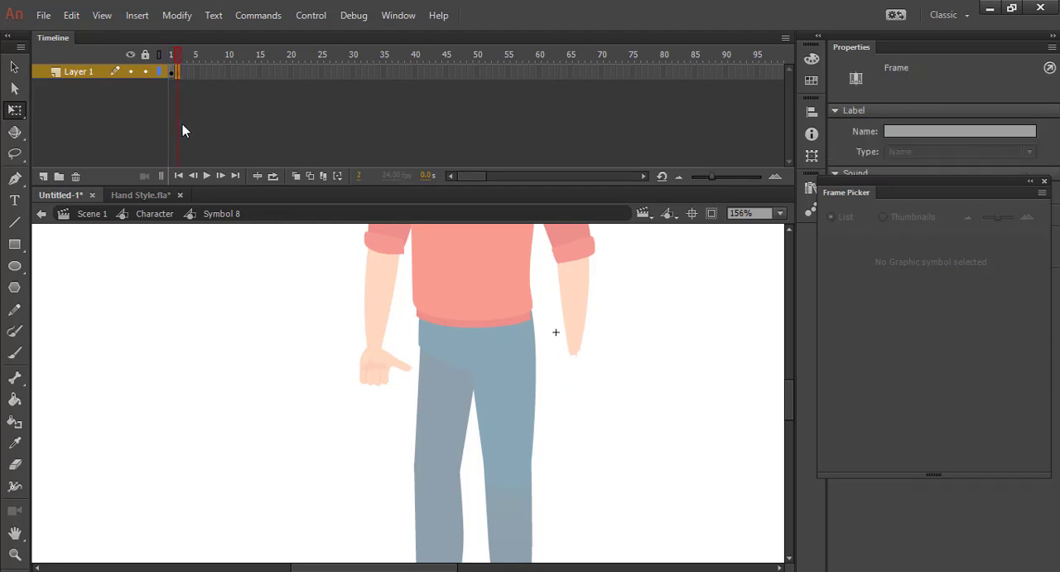
left_click(137, 196)
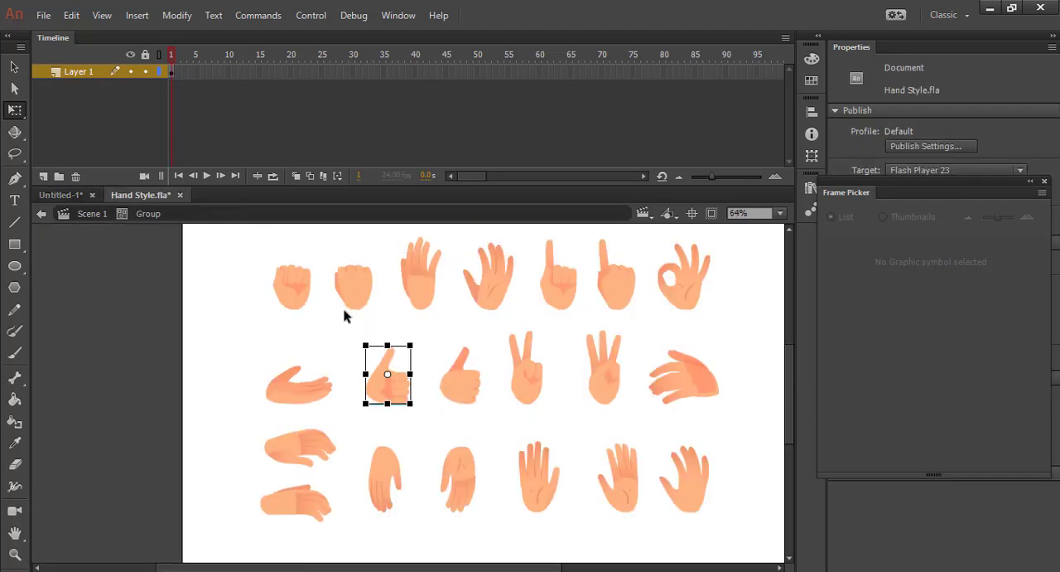
left_click(295, 290)
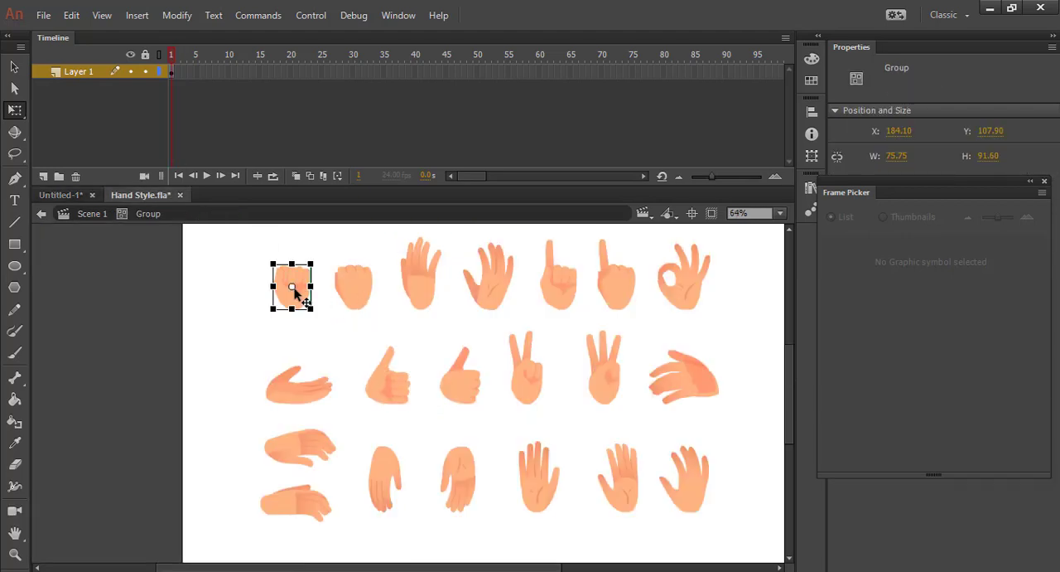
left_click(60, 195)
key("ctrl+v")
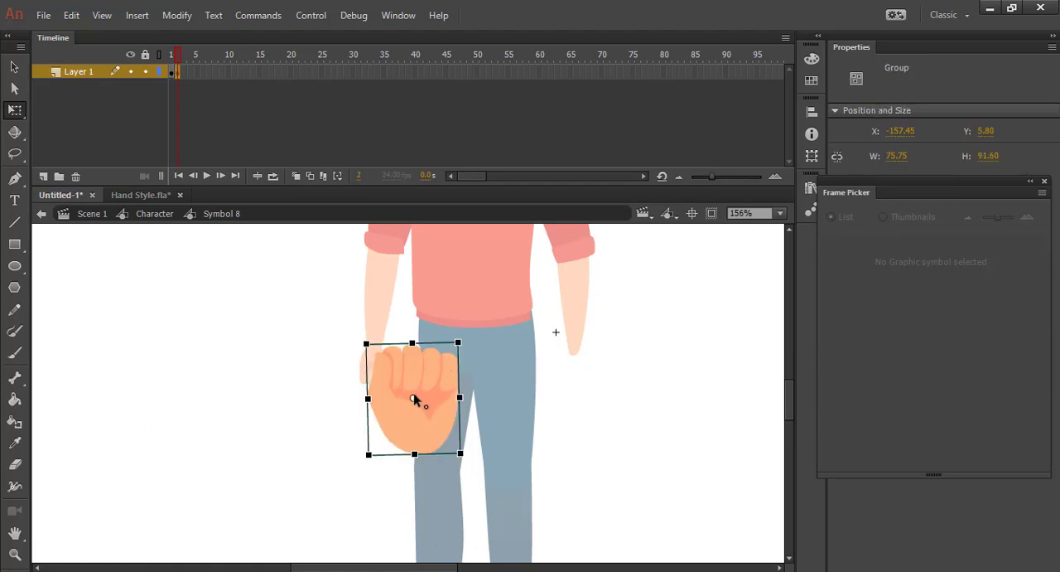
Move the fist's pivot to its wrist, scale it down and attach it to the bare forearm with the fingers pointing down
left_click_drag(416, 432, 419, 460)
left_click_drag(458, 343, 397, 496)
left_click_drag(420, 472, 596, 391)
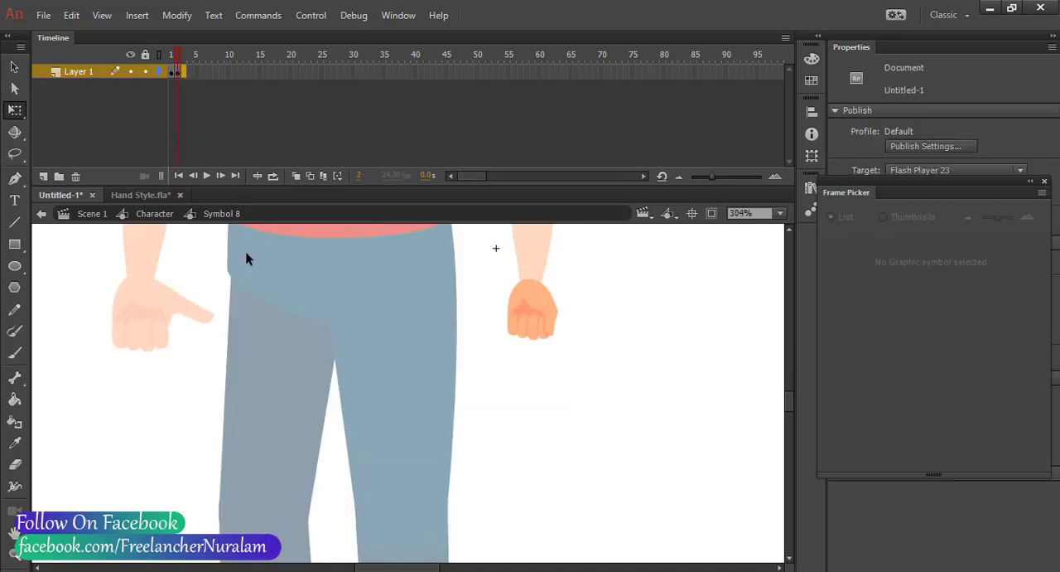
Add a blank keyframe at frame 3 and paste the palm-side pointing hand from Hand Style.fla's top row into it
key("period")
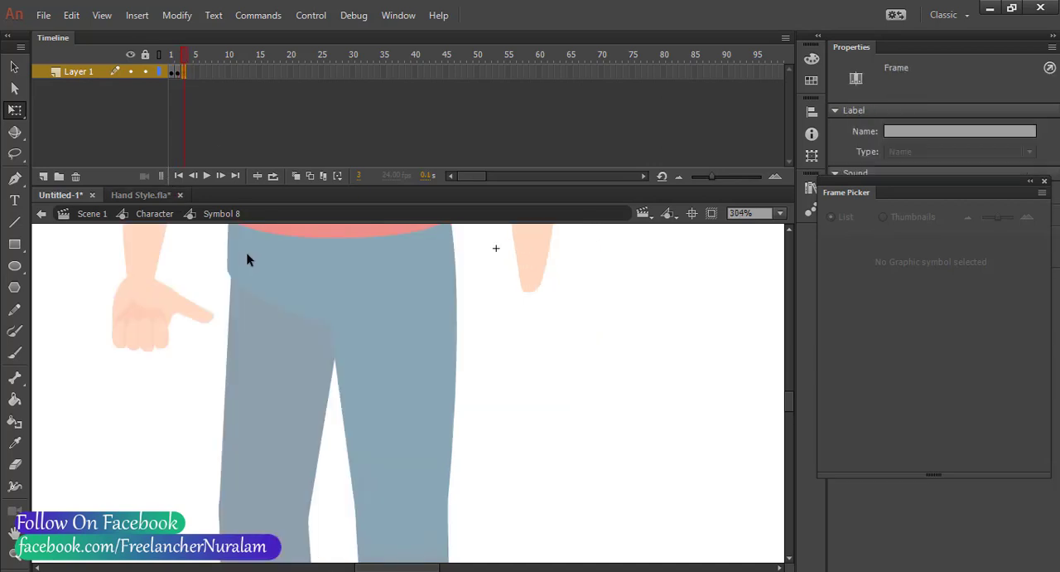
left_click(159, 203)
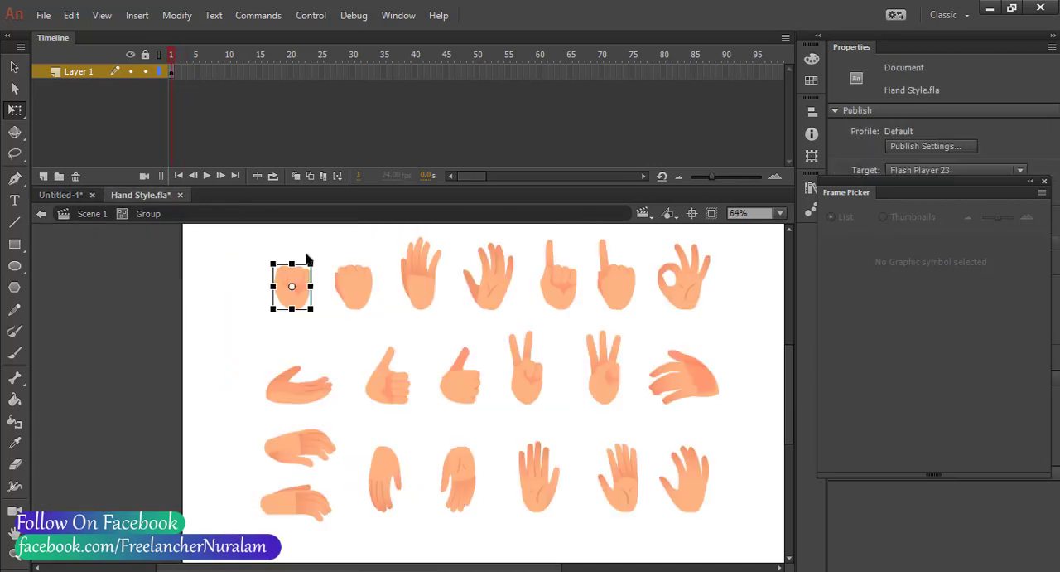
left_click(570, 285)
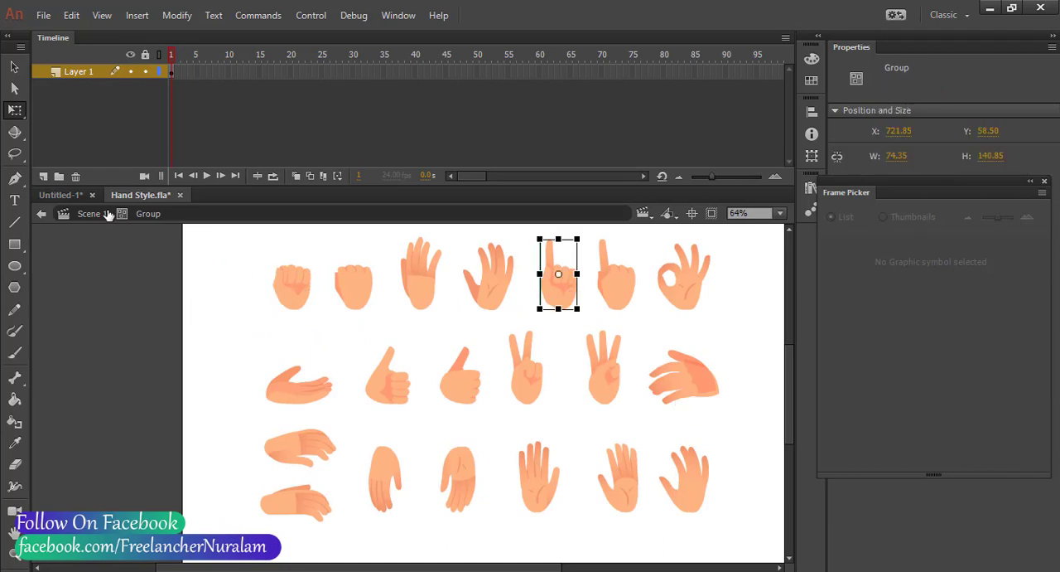
left_click(66, 194)
key("ctrl+v")
scroll(433, 390, "down", 1)
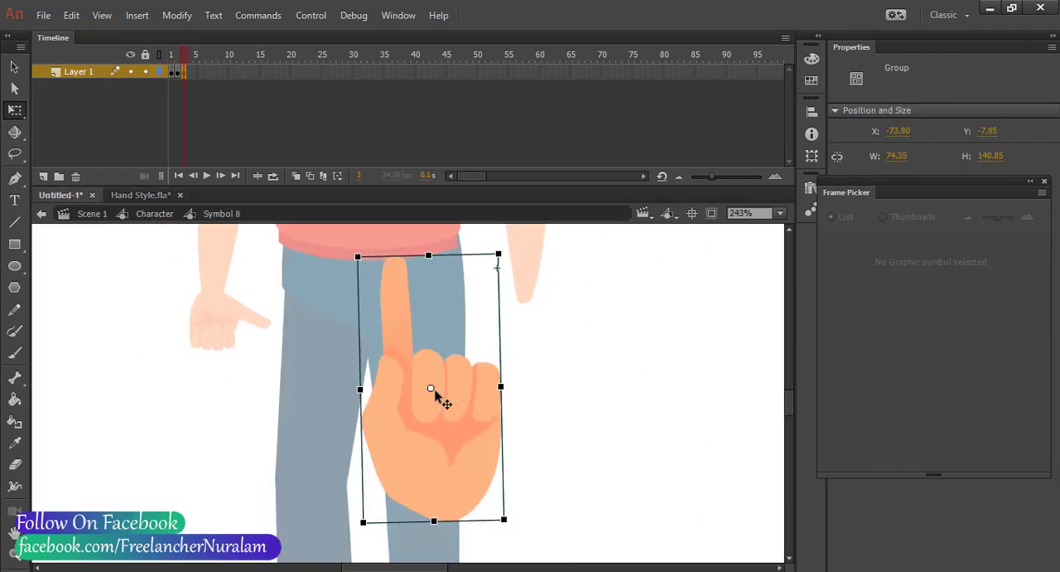
Shrink the pointing hand to about 22 × 42, turn its finger downward and fit its wrist to the forearm's end
left_click_drag(496, 255, 451, 420)
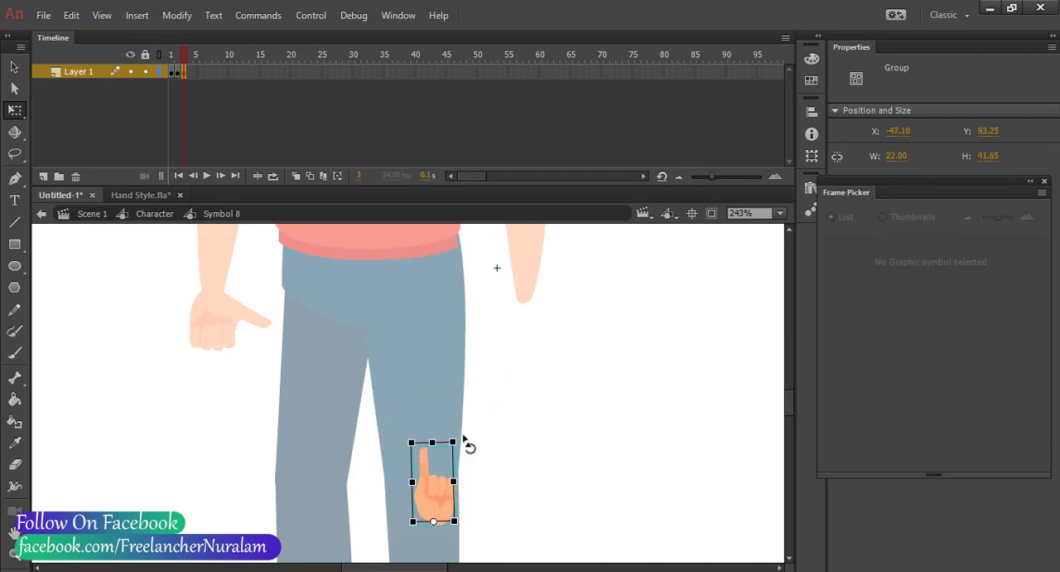
left_click_drag(439, 498, 460, 382)
left_click_drag(487, 329, 444, 499)
left_click_drag(457, 424, 527, 283)
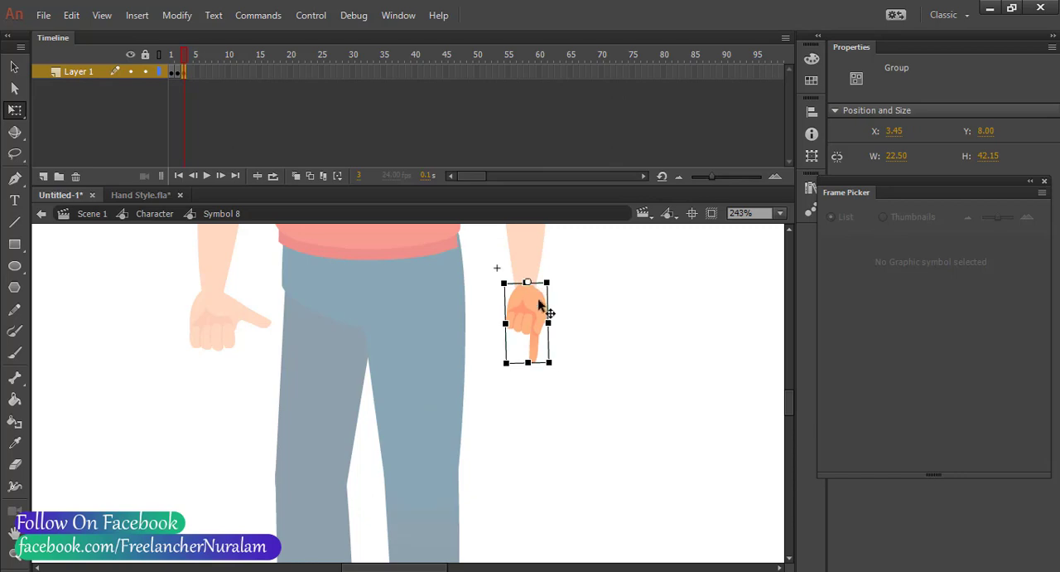
left_click_drag(555, 370, 565, 380)
left_click(558, 412)
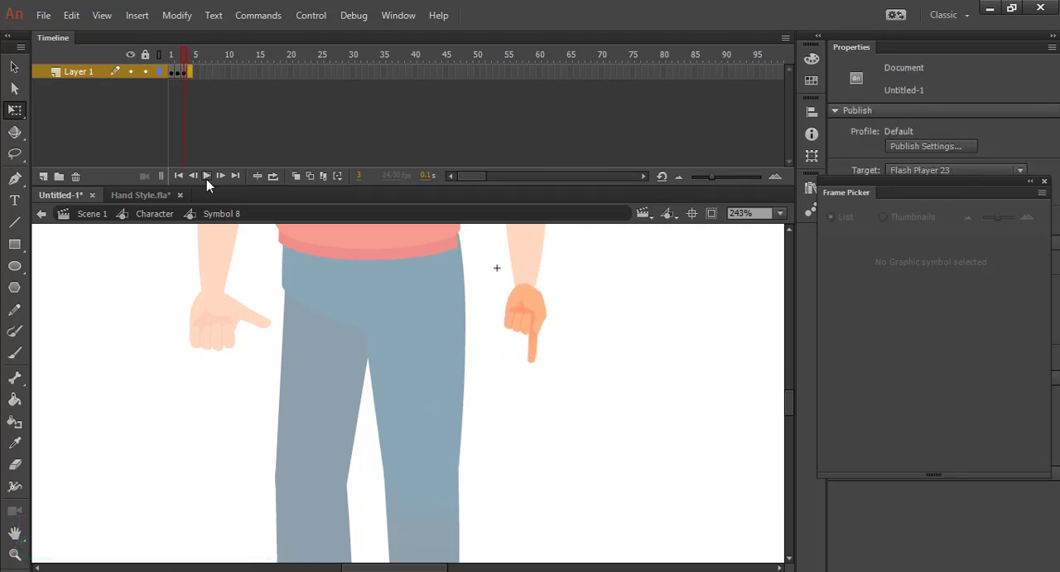
Add a blank keyframe at frame 4 of Symbol 8 and paste the palm-side thumbs-up hand from Hand Style.fla into it
left_click(207, 176)
left_click(140, 195)
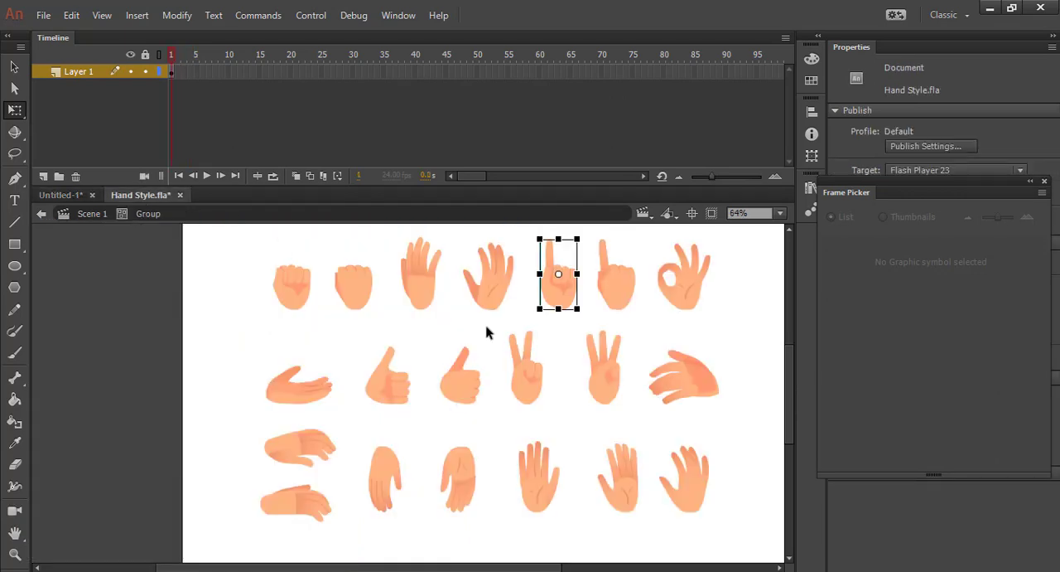
left_click(387, 396)
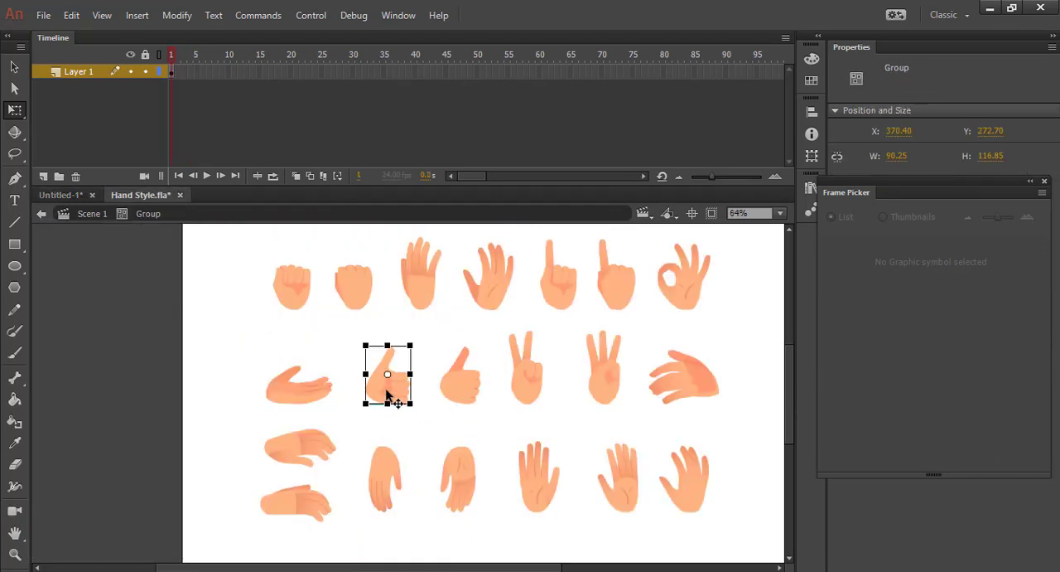
left_click(67, 194)
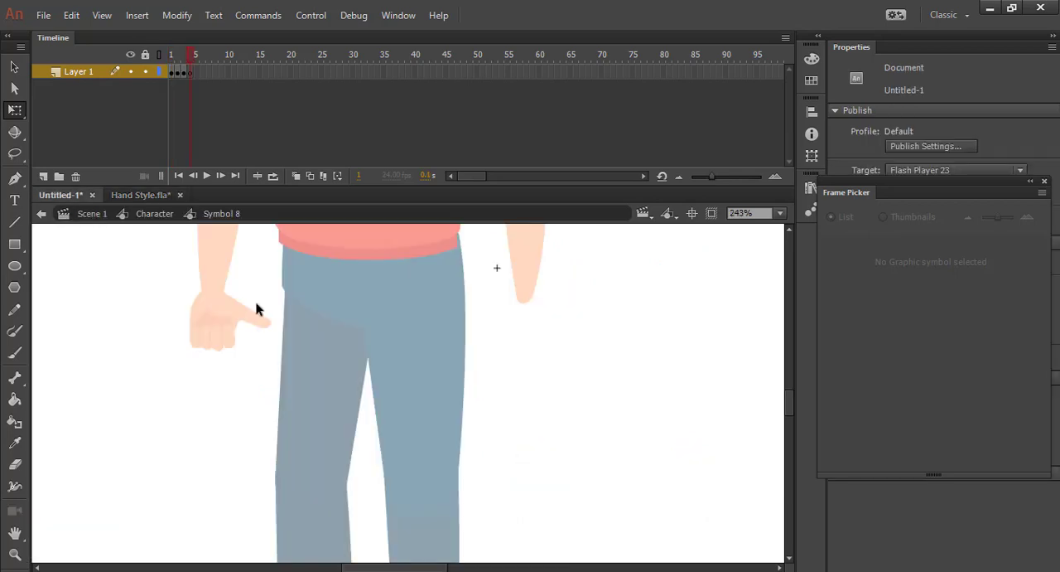
key("ctrl+v")
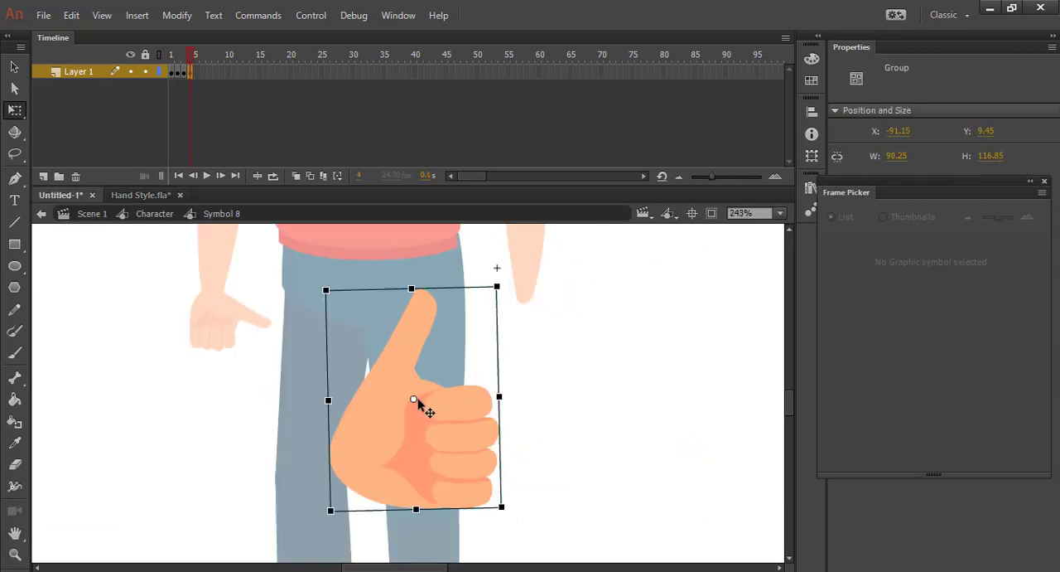
Set the thumbs-up hand's pivot at its wrist and fit it to the forearm at about 44 × 34 with its fingers pointing down
left_click_drag(317, 460, 330, 454)
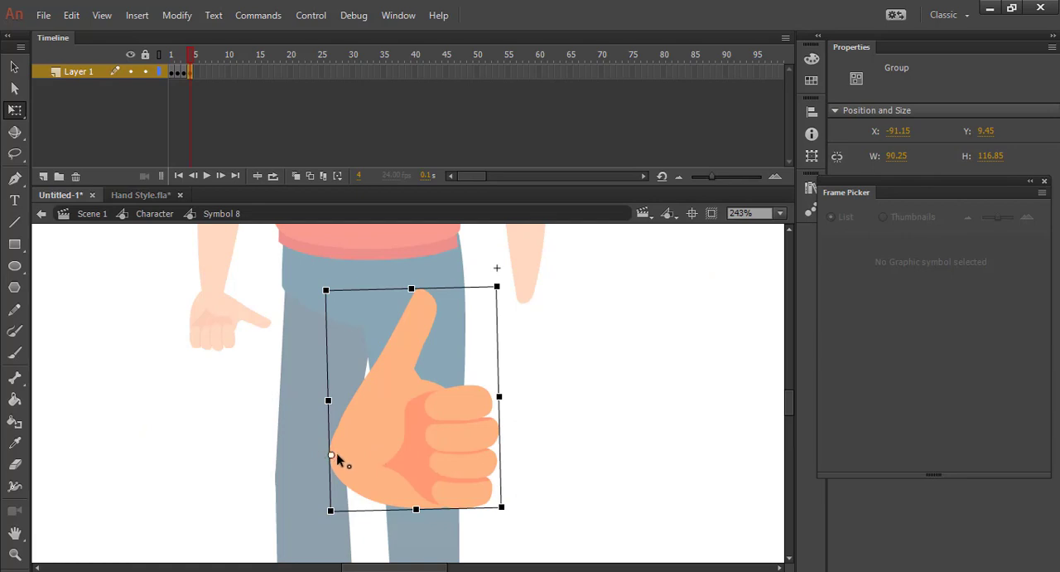
left_click_drag(441, 361, 539, 335)
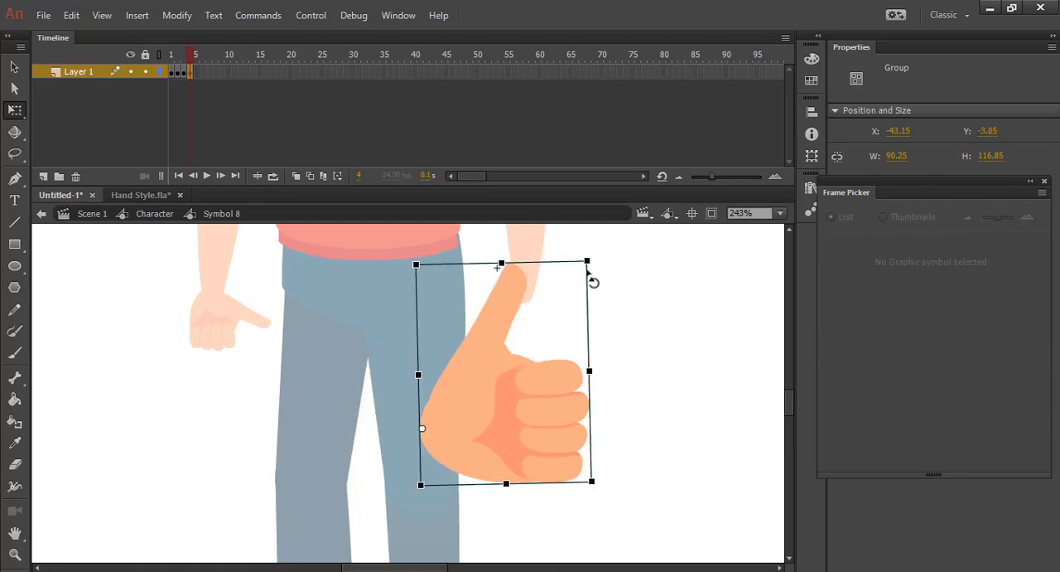
left_click_drag(583, 269, 408, 411)
left_click_drag(437, 455, 527, 307)
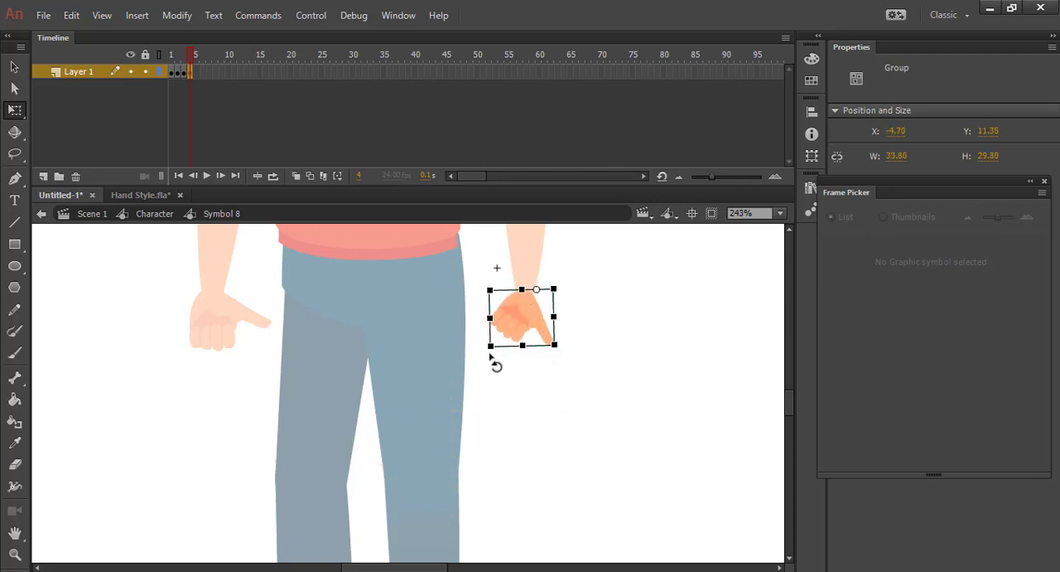
left_click_drag(495, 362, 503, 368)
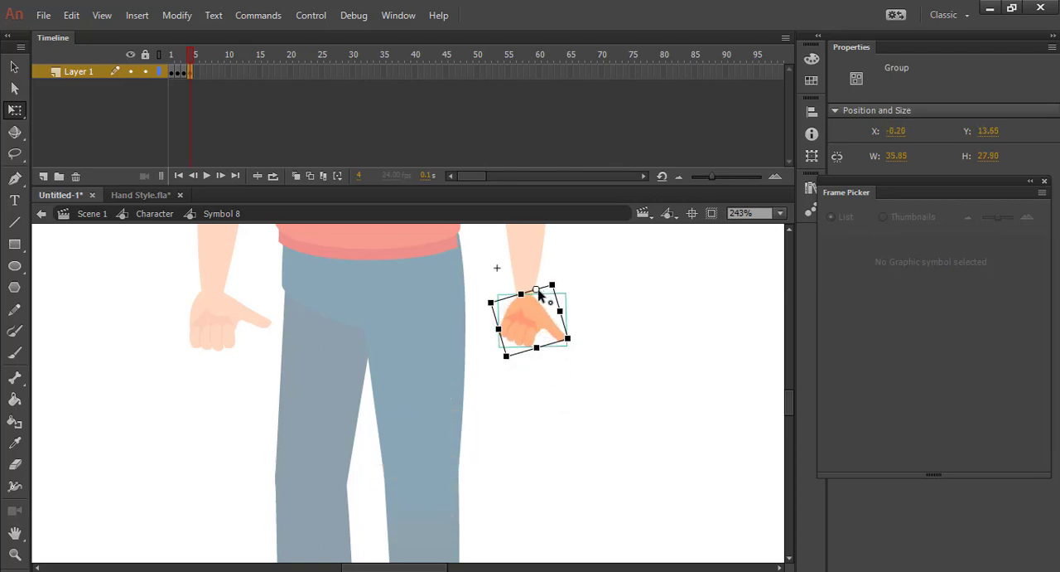
left_click_drag(538, 291, 523, 298)
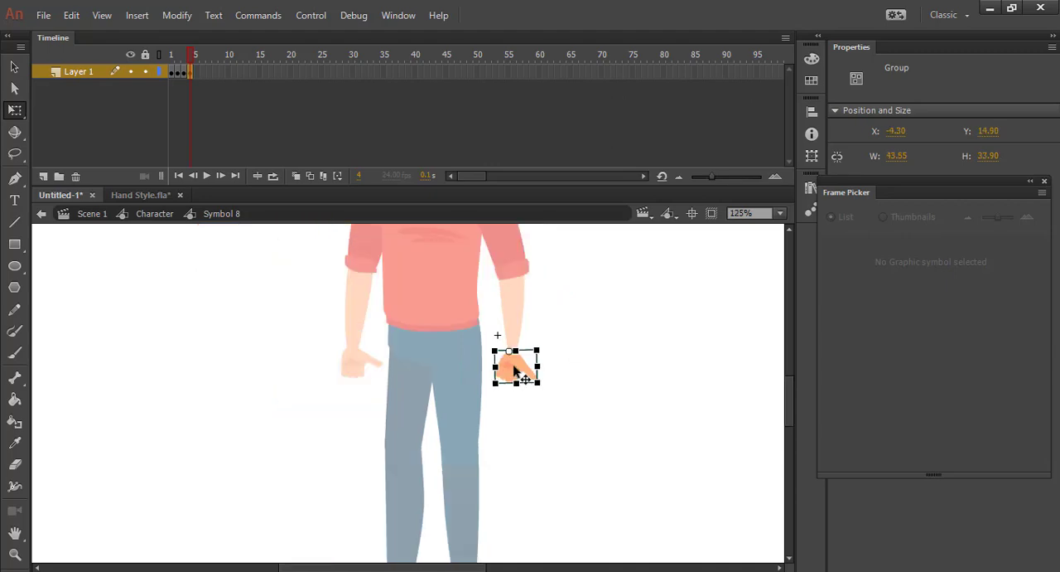
Flip the thumbs-up hand in frame 4 vertically and horizontally and return to the Character symbol
left_click(182, 20)
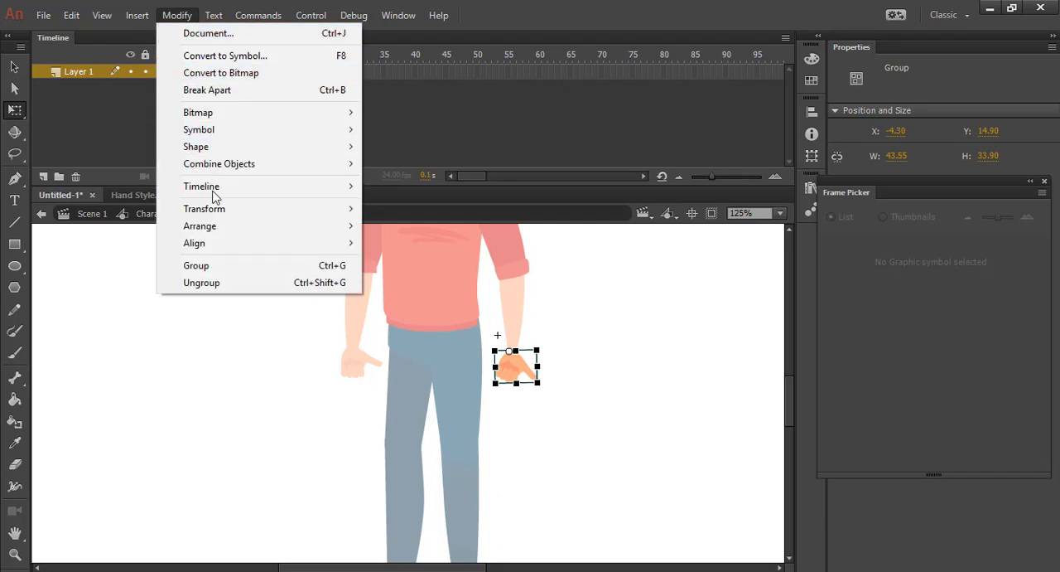
mouse_move(214, 217)
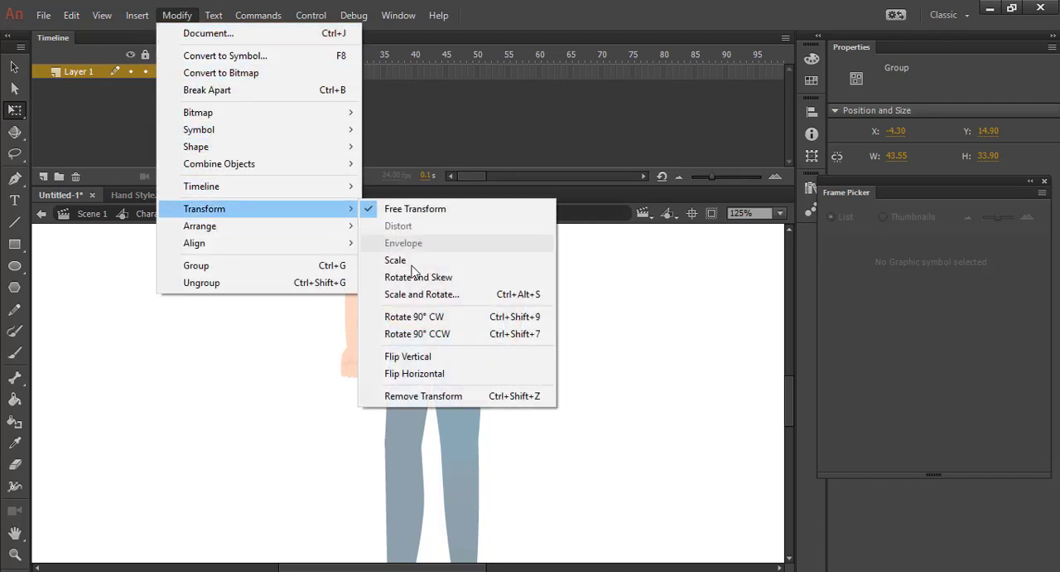
left_click(405, 357)
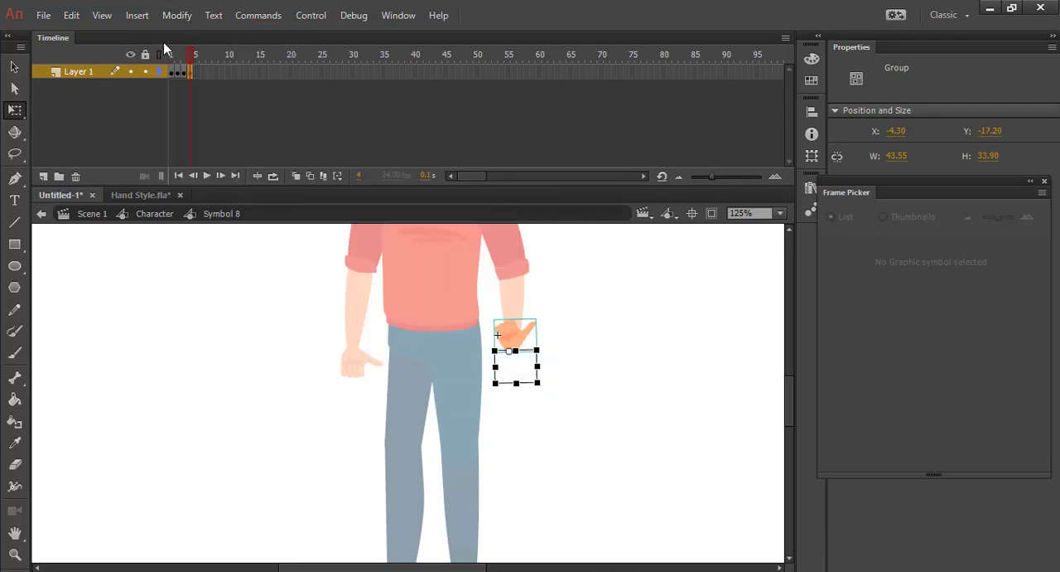
left_click(173, 19)
mouse_move(215, 214)
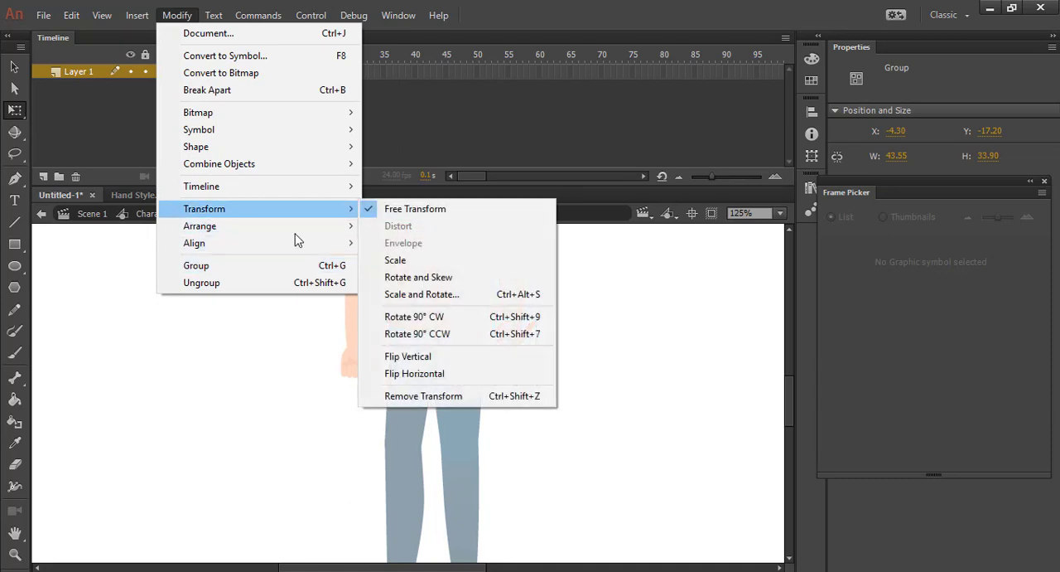
left_click(362, 372)
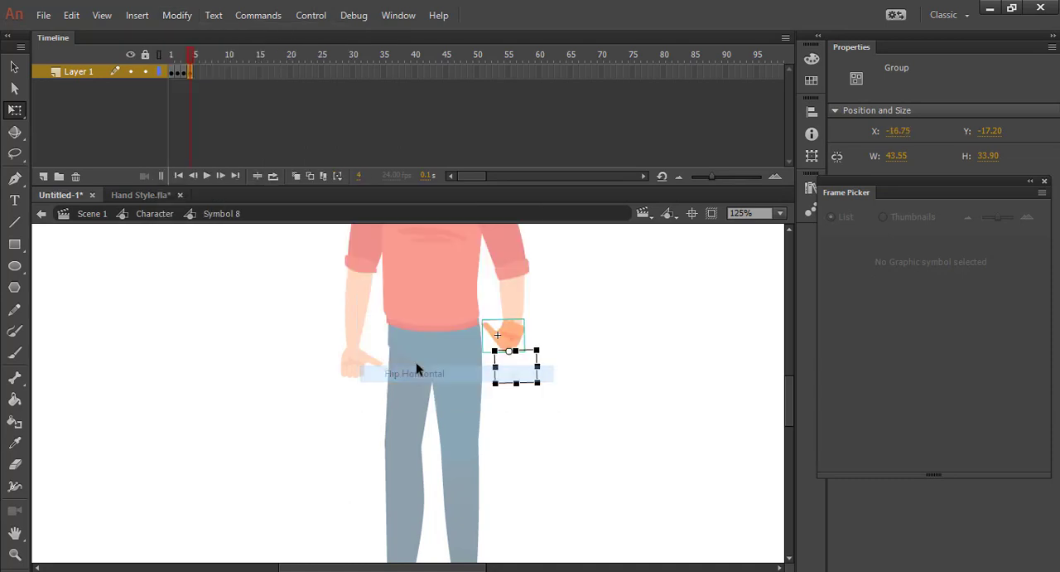
left_click(173, 16)
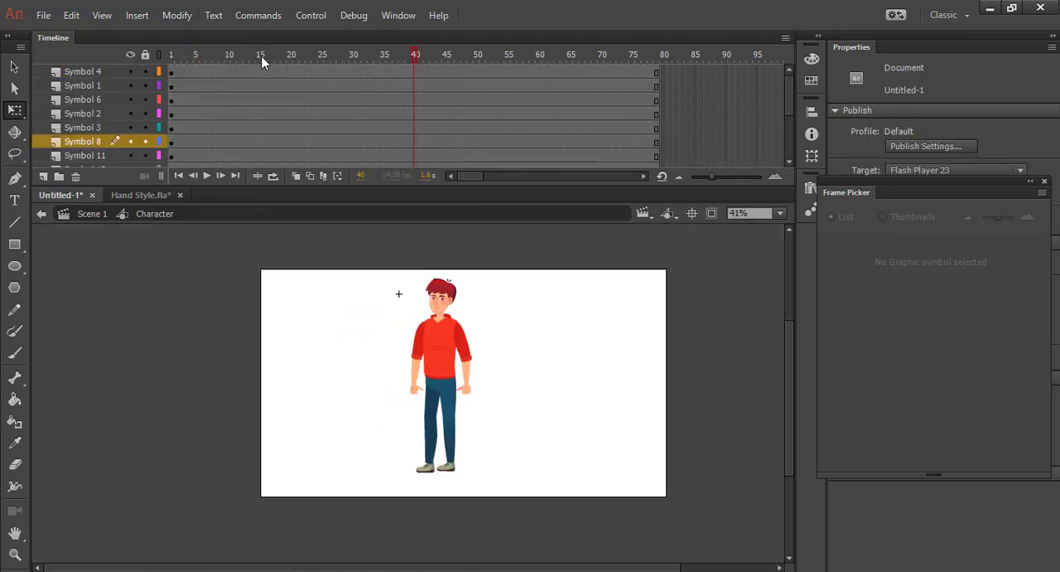
left_click_drag(240, 55, 121, 54)
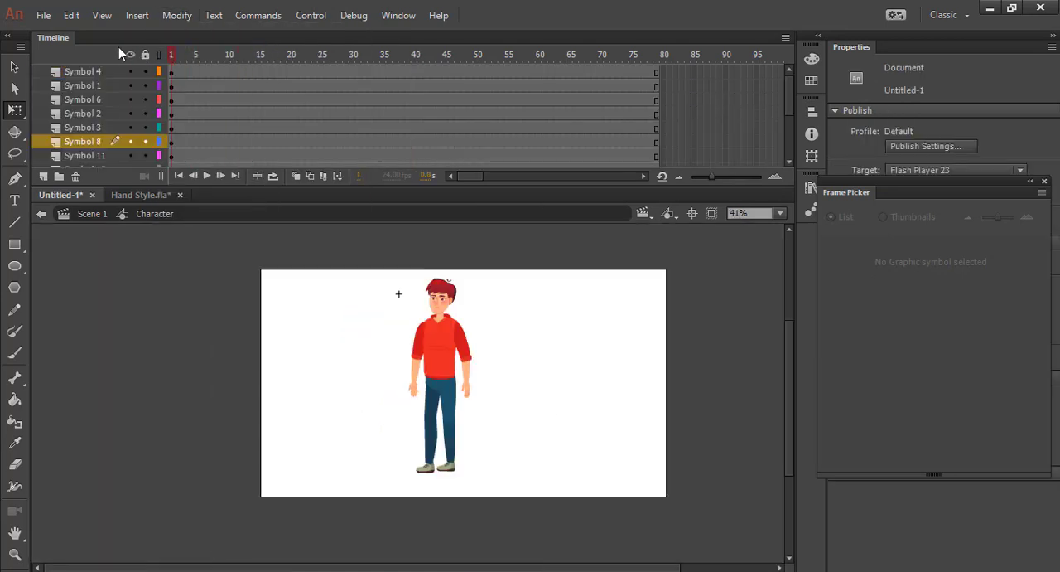
Close the Frame Picker and set the looping of the Symbol 7 hand to Single Frame
left_click_drag(245, 54, 159, 73)
scroll(477, 253, "up", 2)
scroll(477, 252, "down", 1)
left_click(399, 423)
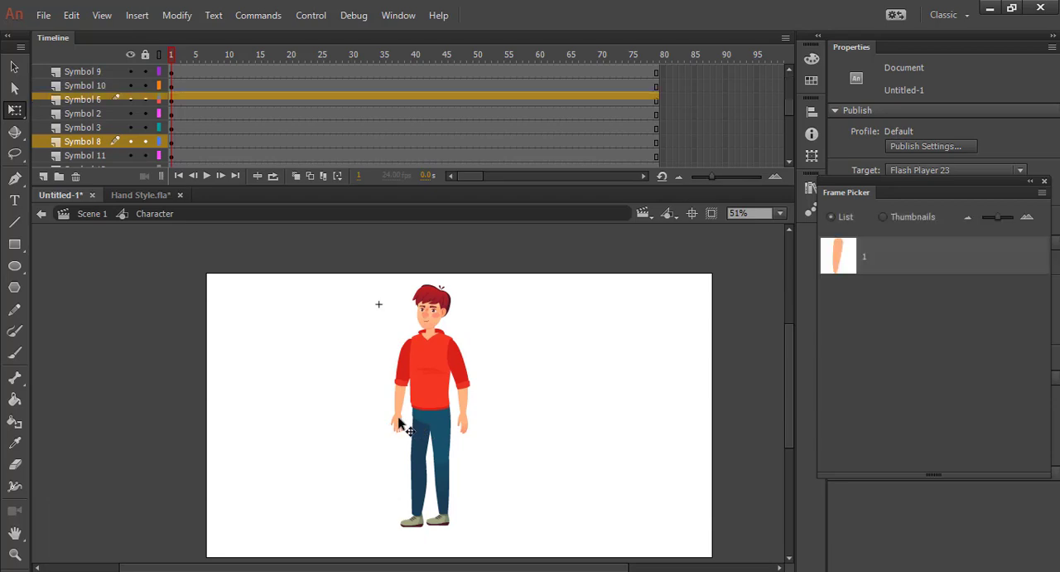
left_click(365, 450)
left_click(396, 419)
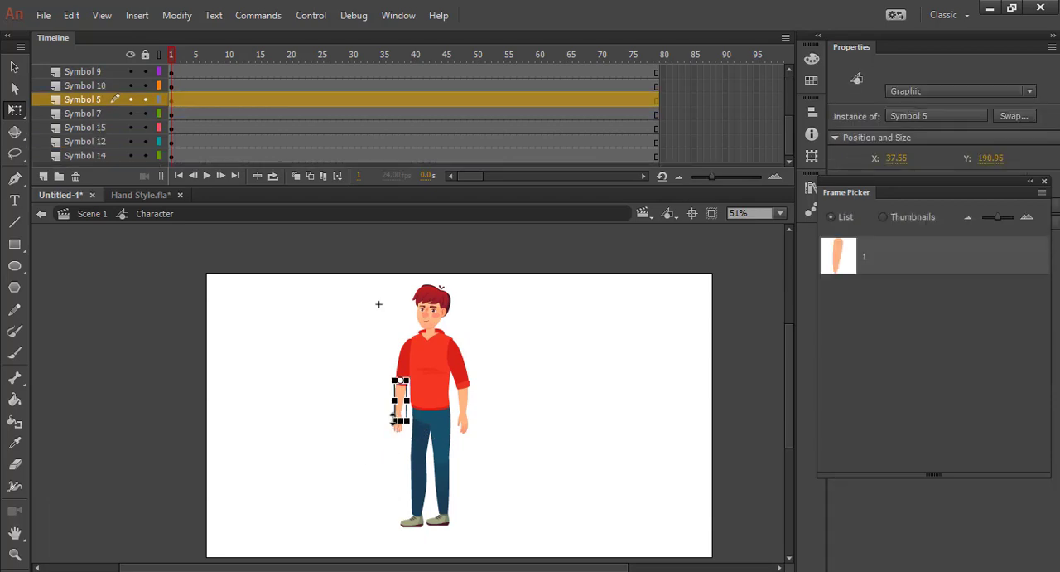
left_click(368, 455)
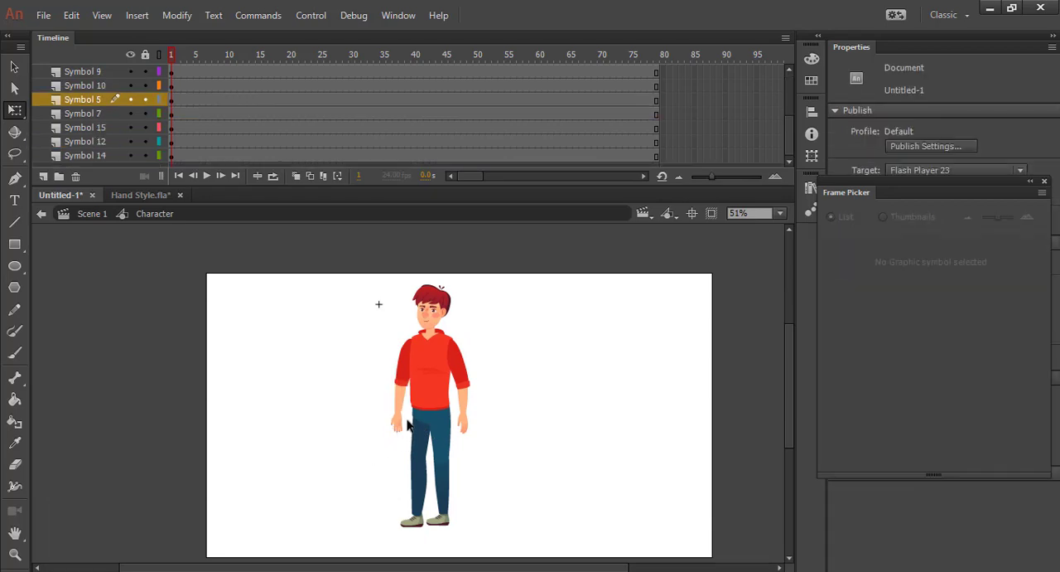
scroll(395, 439, "up", 3)
left_click(380, 429)
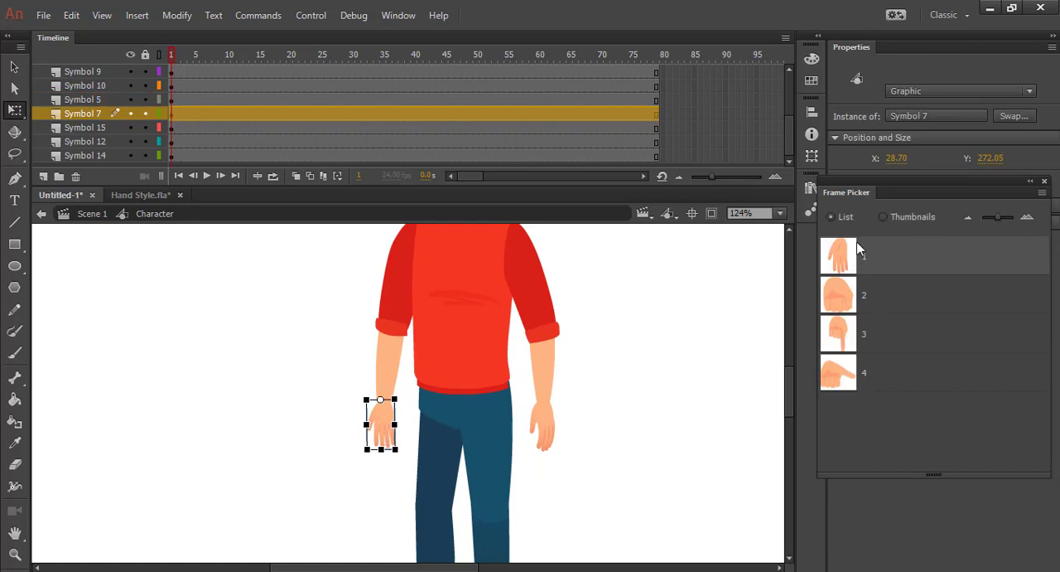
left_click(1044, 180)
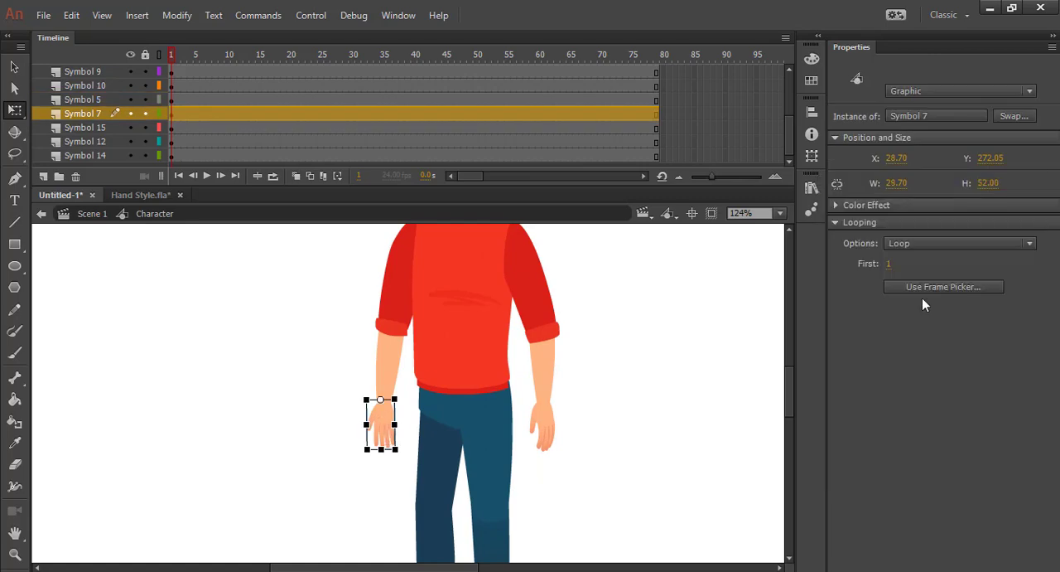
left_click(912, 246)
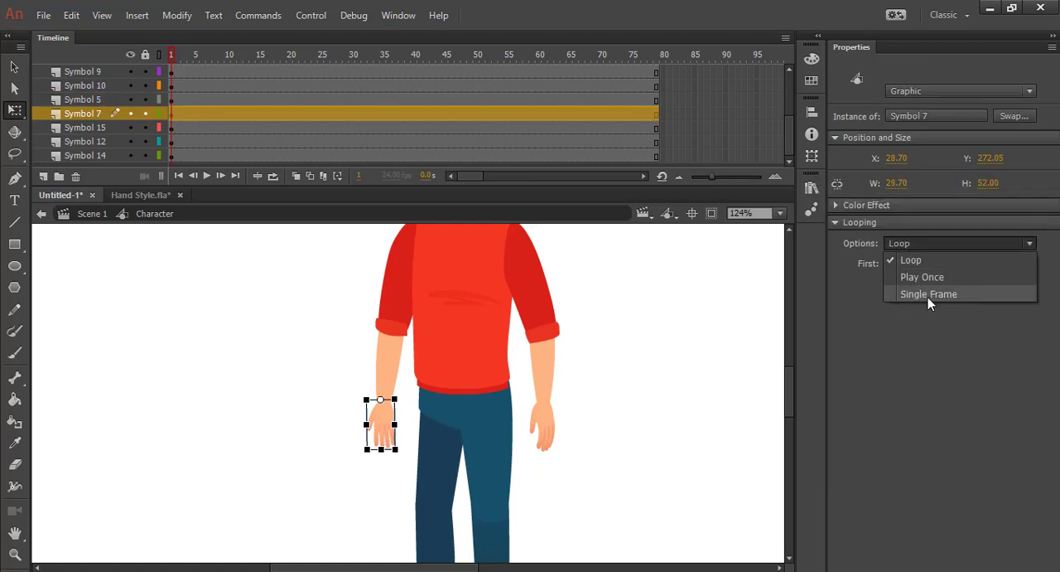
left_click(929, 300)
left_click(715, 360)
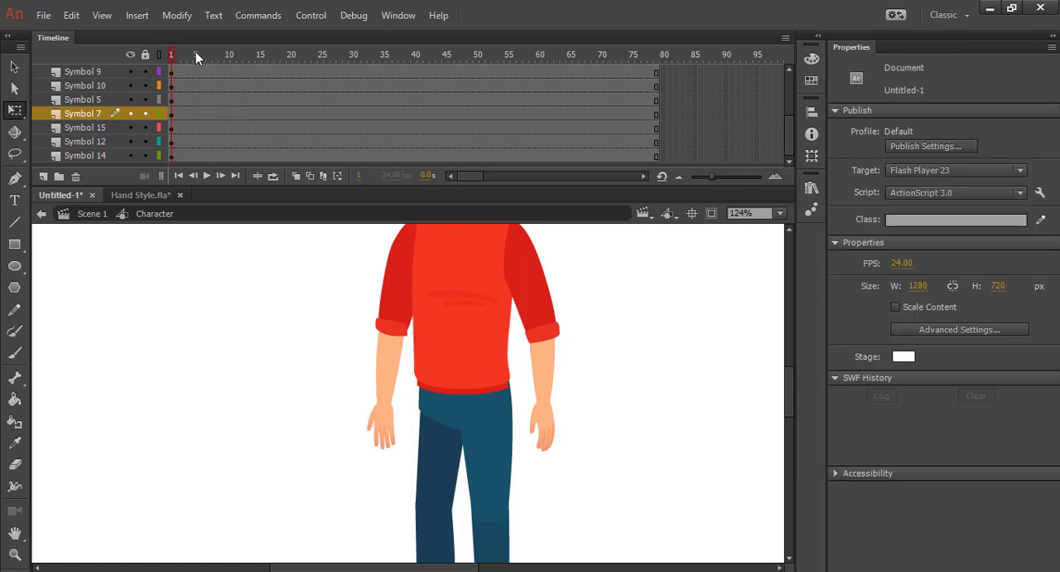
Set the looping of the Symbol 8 hand to Single Frame and scrub the timeline to check it
left_click_drag(195, 56, 118, 69)
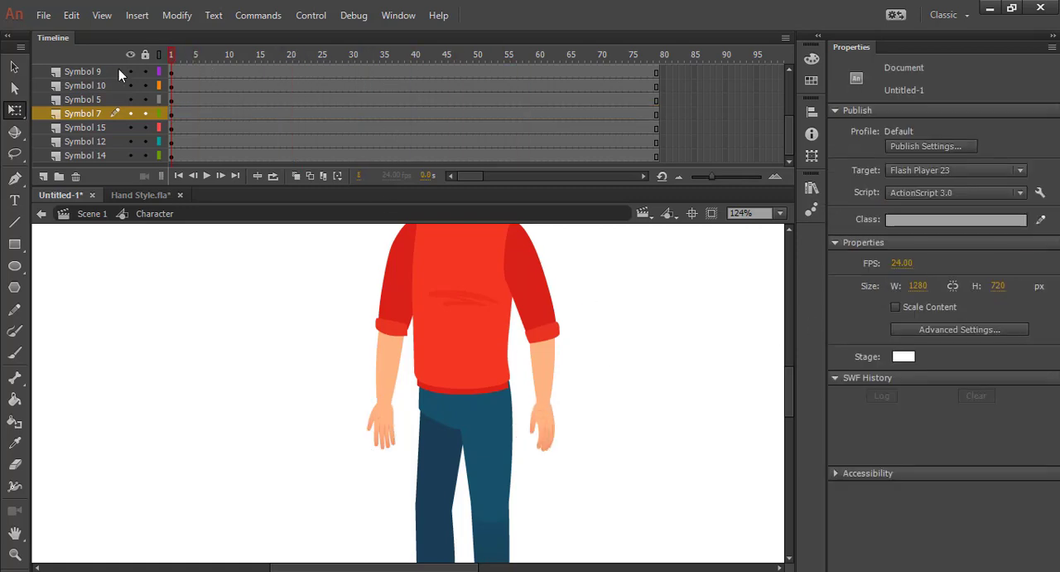
left_click(546, 424)
left_click(935, 244)
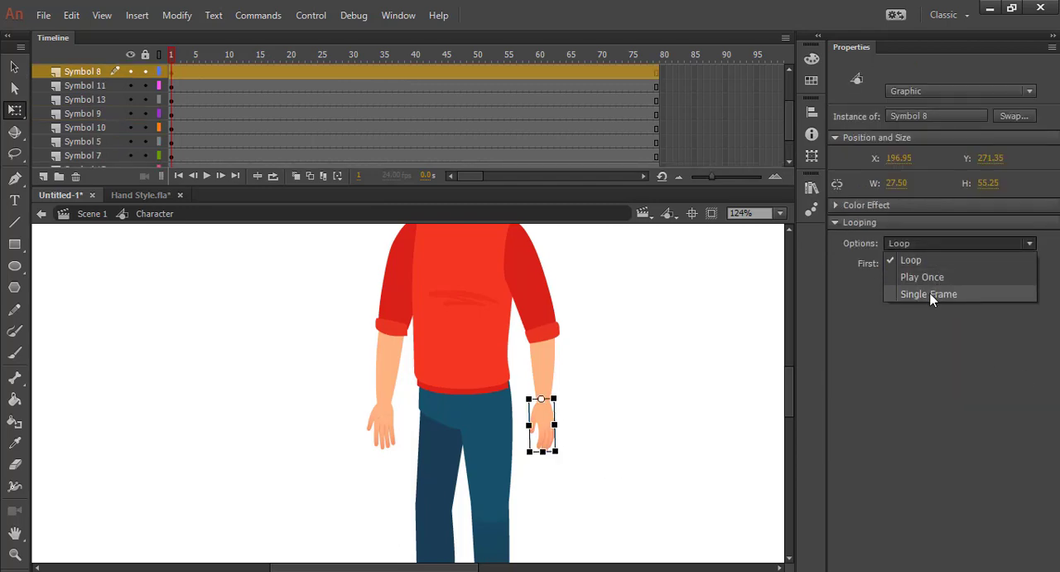
left_click(928, 294)
left_click(705, 357)
mouse_move(186, 60)
left_mouse_down()
mouse_move(603, 58)
mouse_move(172, 62)
left_mouse_up()
scroll(605, 358, "down", 4)
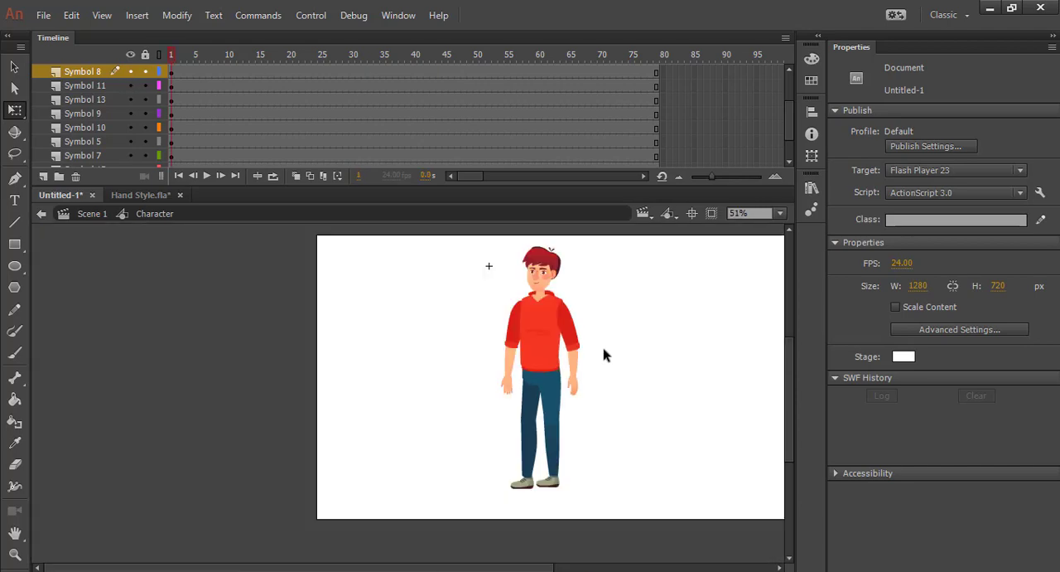
scroll(605, 361, "up", 1)
scroll(643, 352, "down", 1)
left_click_drag(646, 322, 483, 340)
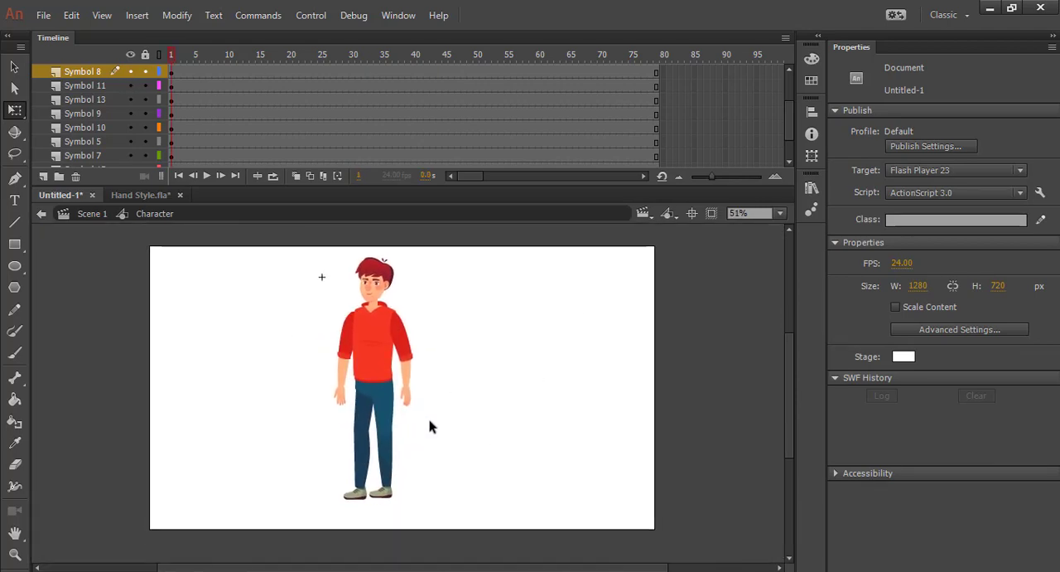
scroll(429, 427, "up", 1)
scroll(429, 423, "down", 1)
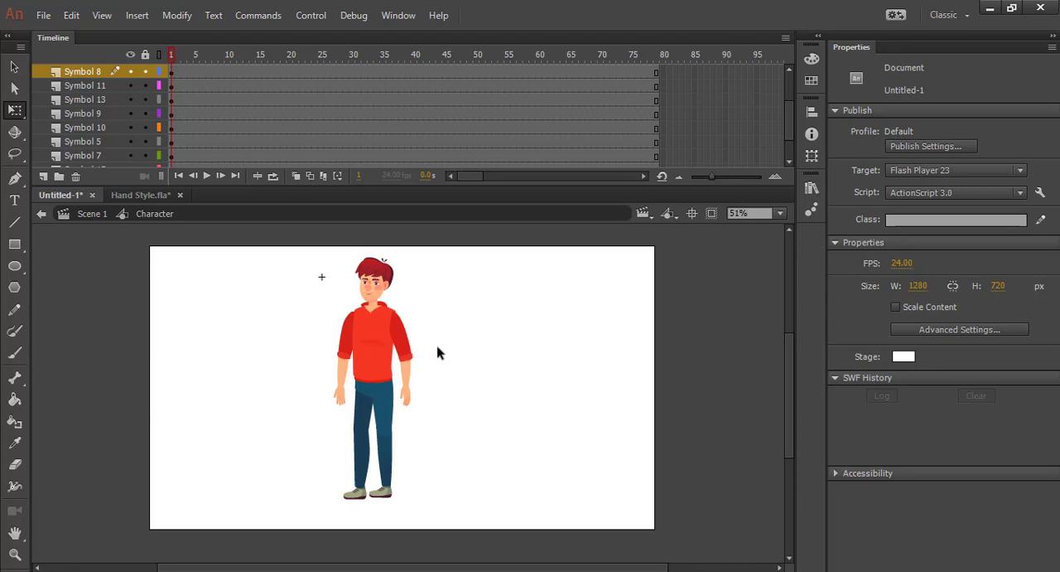
scroll(439, 353, "up", 1)
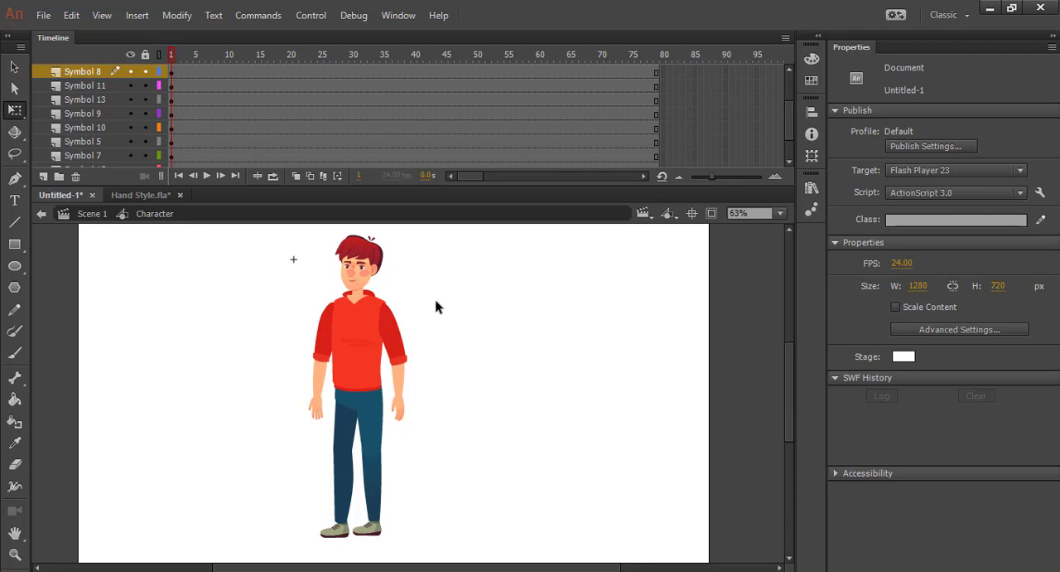
left_click(391, 361)
left_click(229, 267)
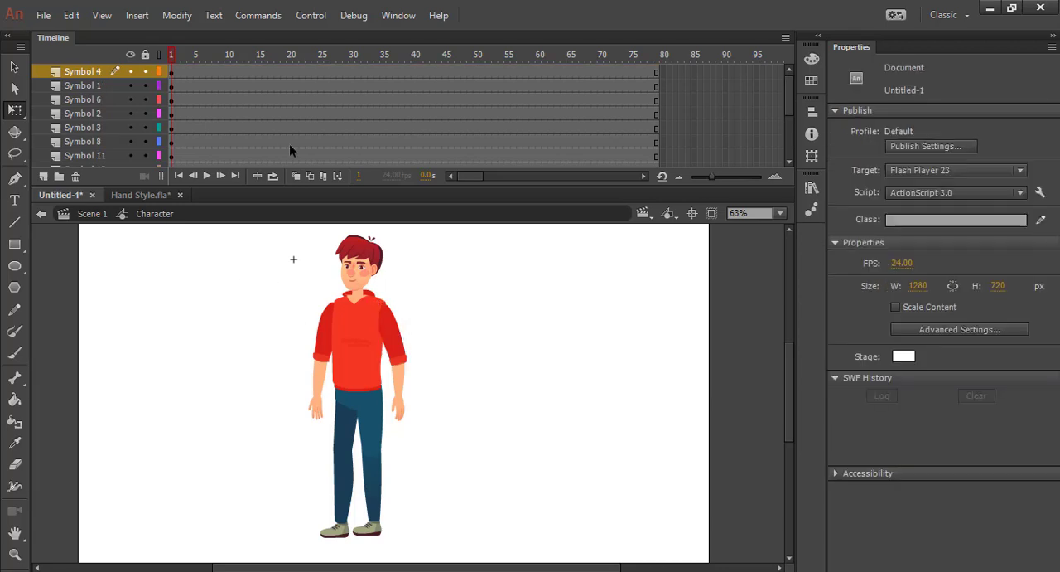
Insert keyframes at frames 20 and 30 across all of the character's layers
left_click_drag(291, 73, 294, 433)
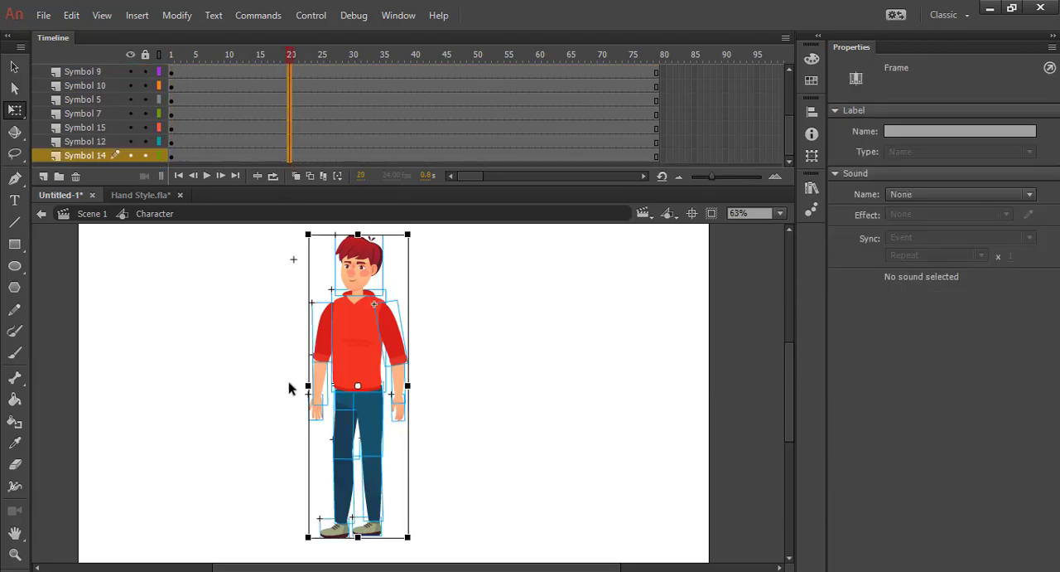
key("F6")
scroll(282, 324, "down", 2)
left_click(336, 166)
scroll(329, 136, "up", 3)
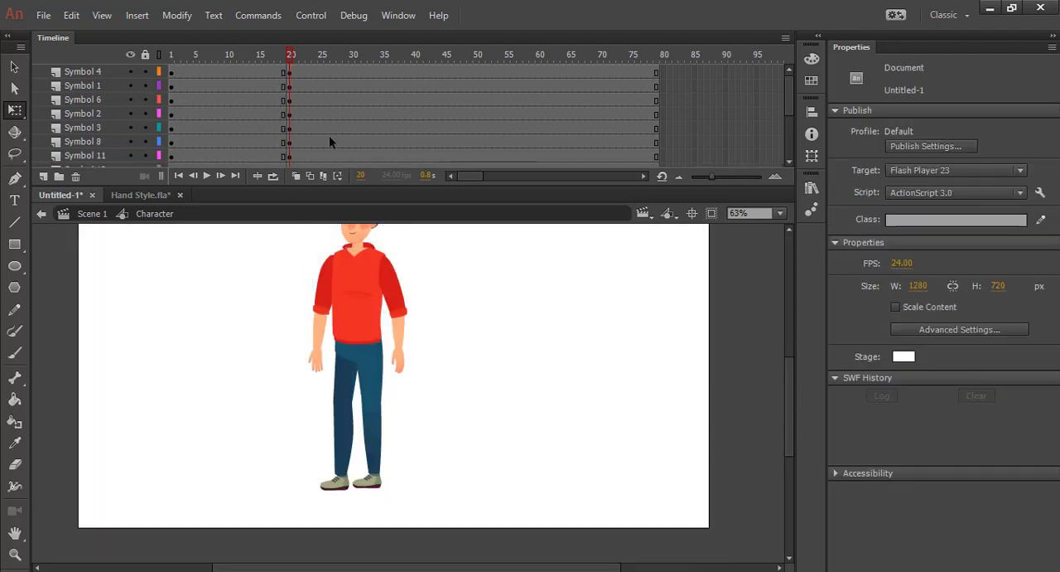
left_click_drag(353, 114, 449, 397)
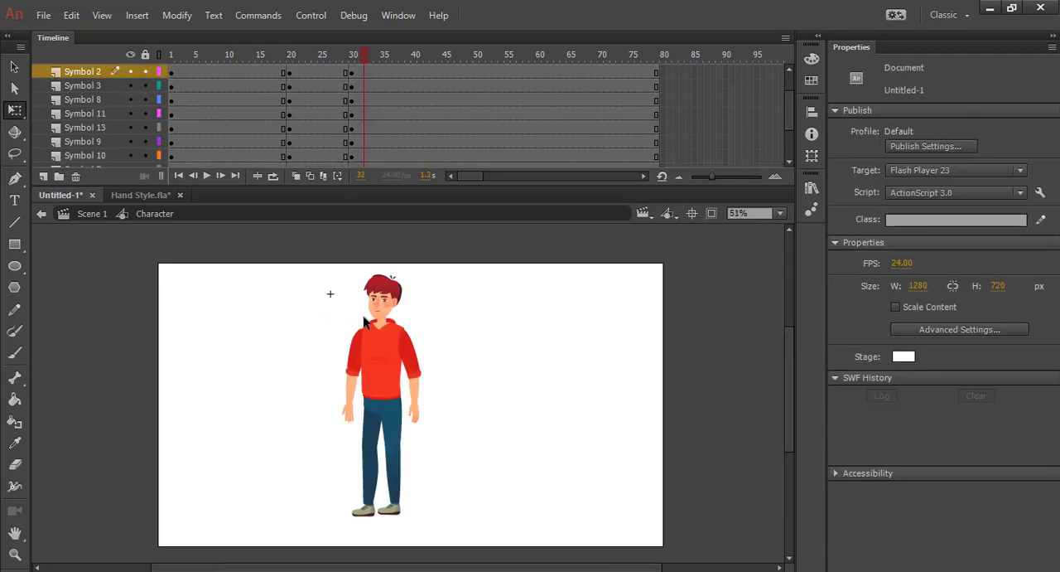
Move the pivot of the whole arm with the Symbol 7 hand to its shoulder and rotate the arm outward from the body
left_click_drag(301, 282, 522, 381)
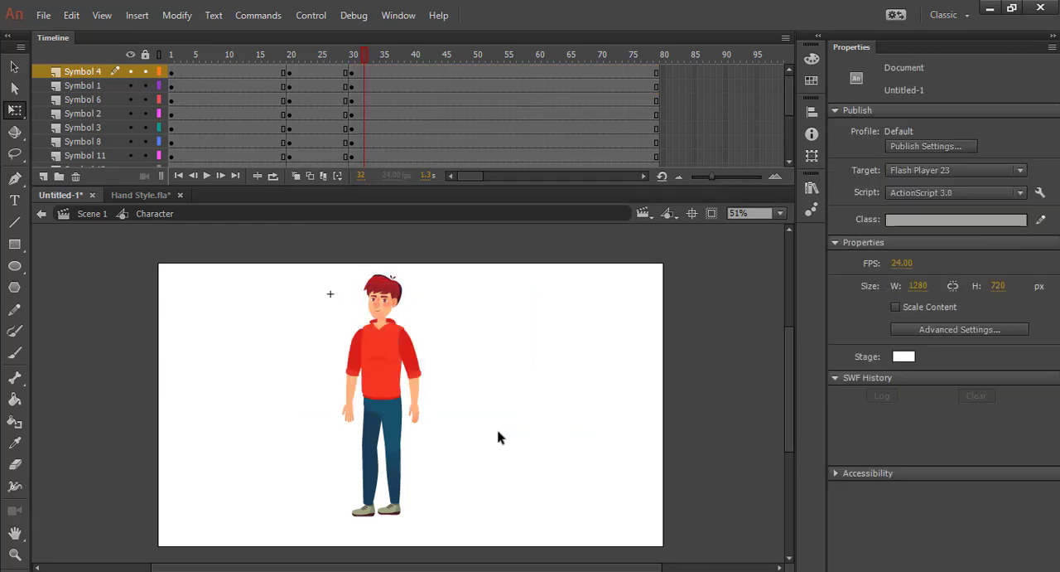
left_click(355, 379)
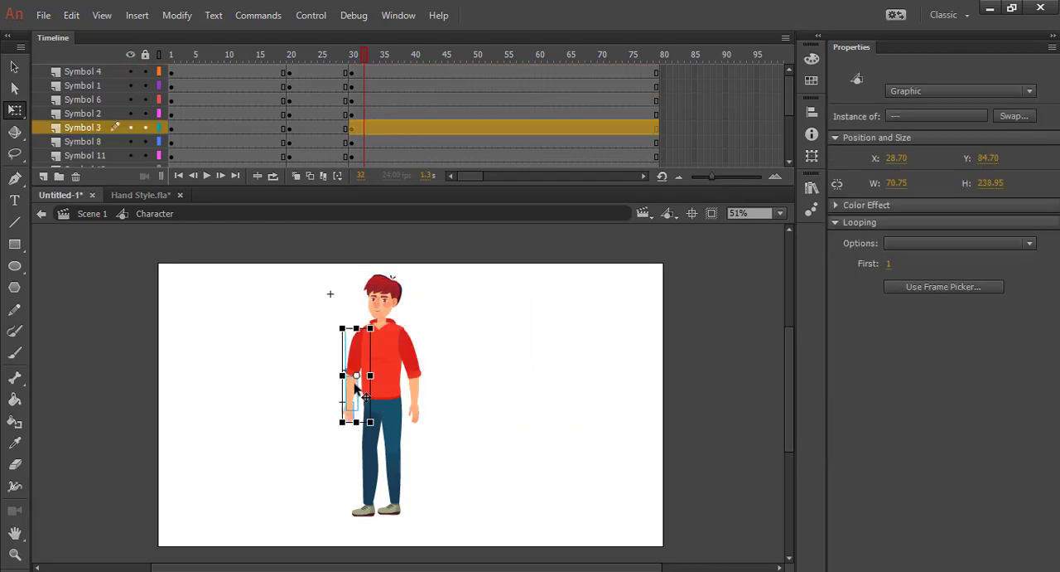
left_click_drag(356, 375, 361, 330)
left_click_drag(379, 435, 331, 433)
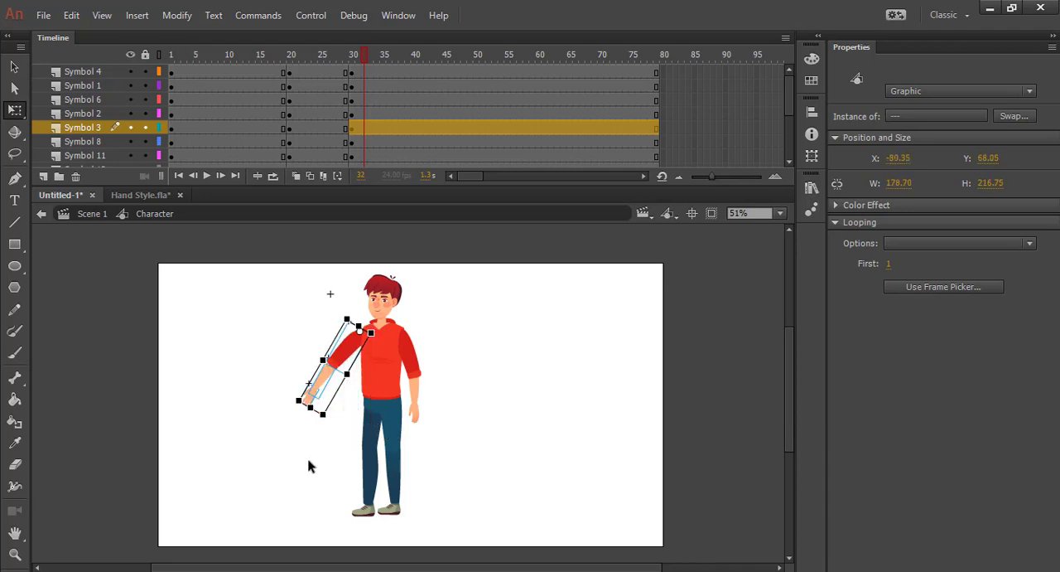
Rotate that arm's forearm and hand about the elbow until nearly horizontal, and nudge them slightly down into the sleeve
left_click(286, 373)
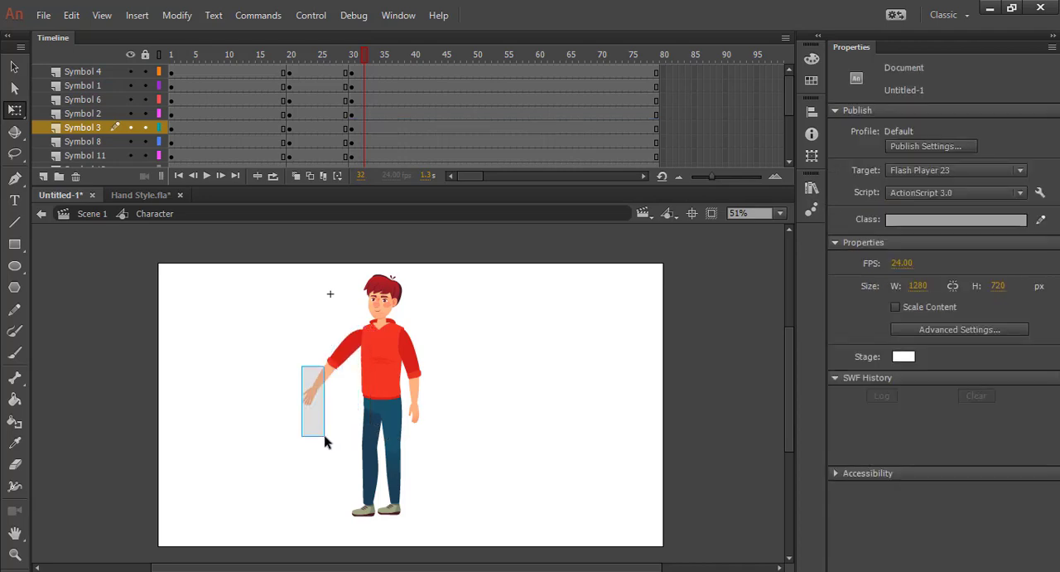
left_click(323, 402)
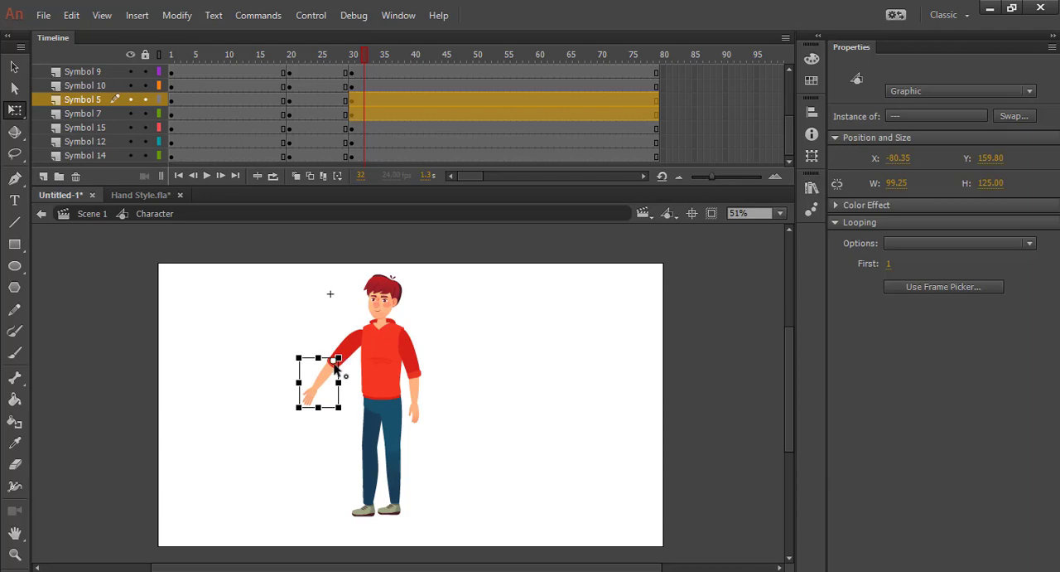
left_click_drag(348, 414, 319, 404)
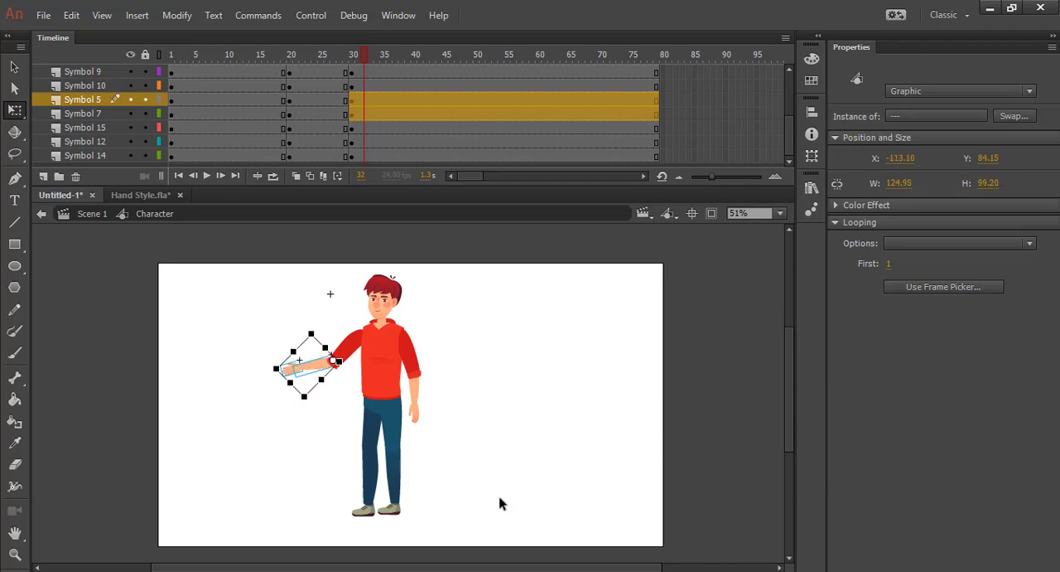
key("Down")
key("Down")
key("Down")
left_click(323, 445)
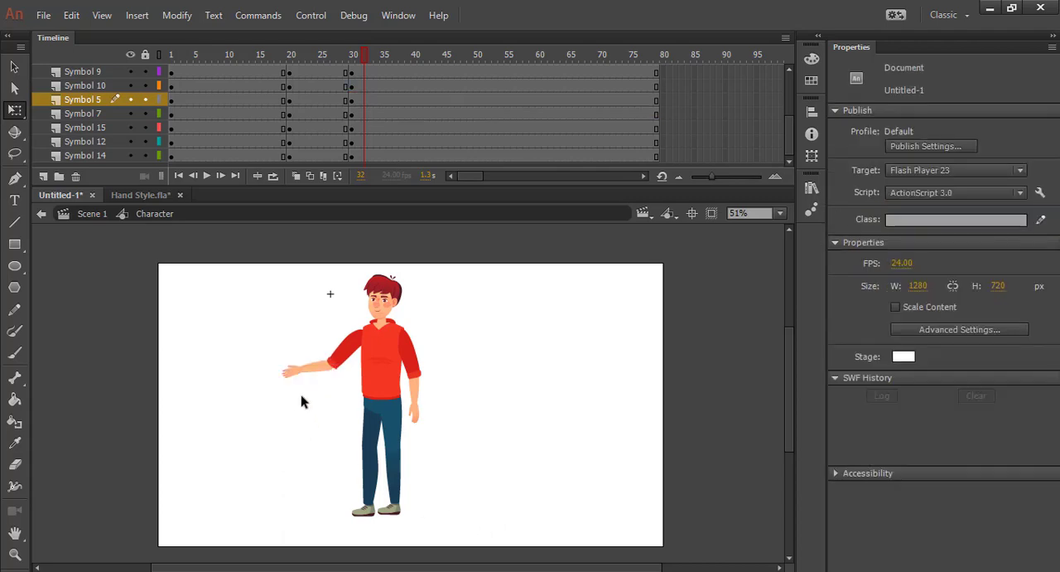
At frame 30, switch the raised arm's Symbol 7 hand to frame 3, the pointing pose, with the Frame Picker
left_click(294, 377)
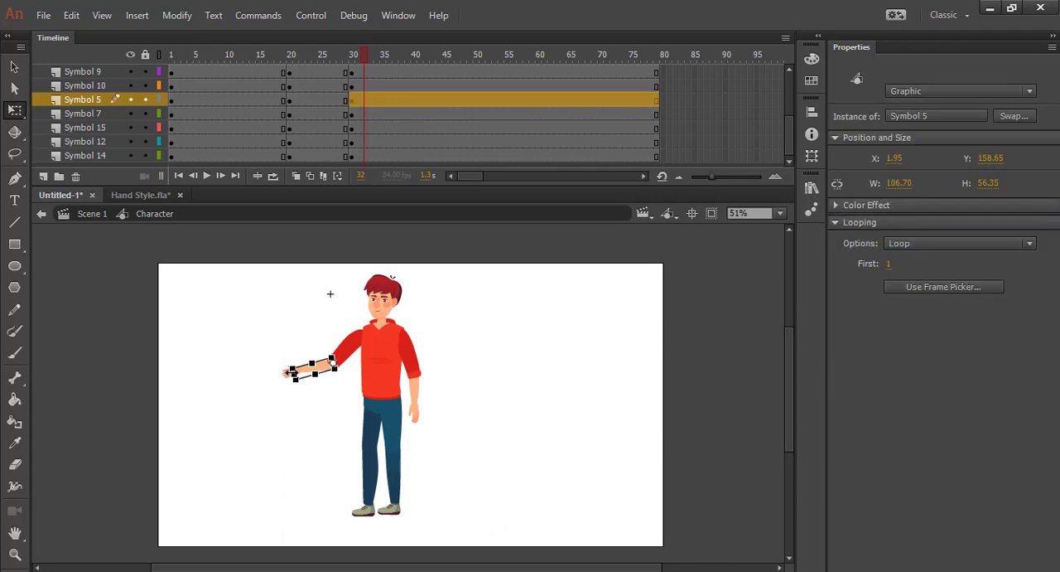
left_click(264, 394)
left_click(289, 372)
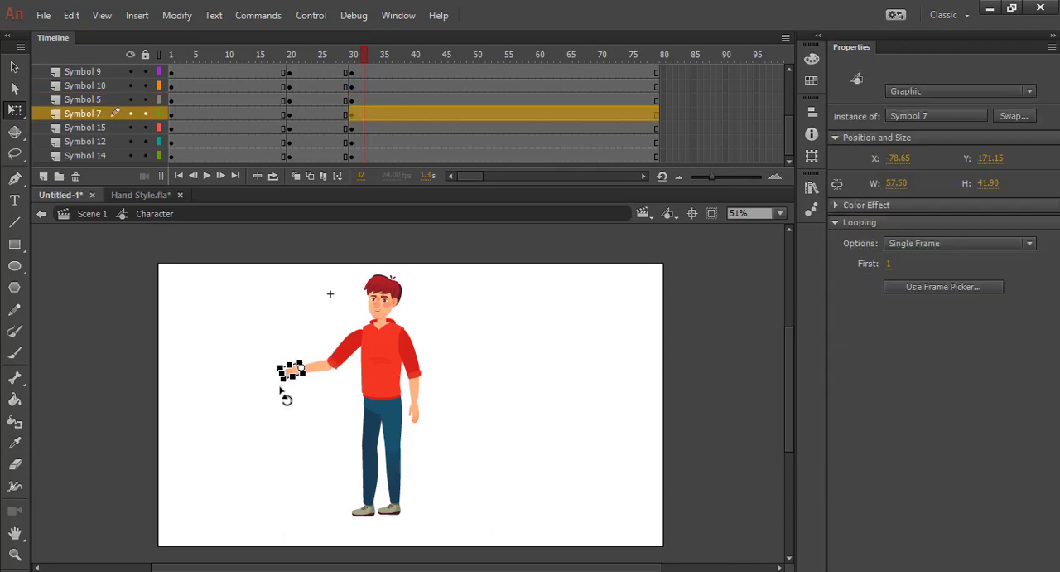
scroll(371, 405, "up", 2)
left_click_drag(365, 55, 356, 60)
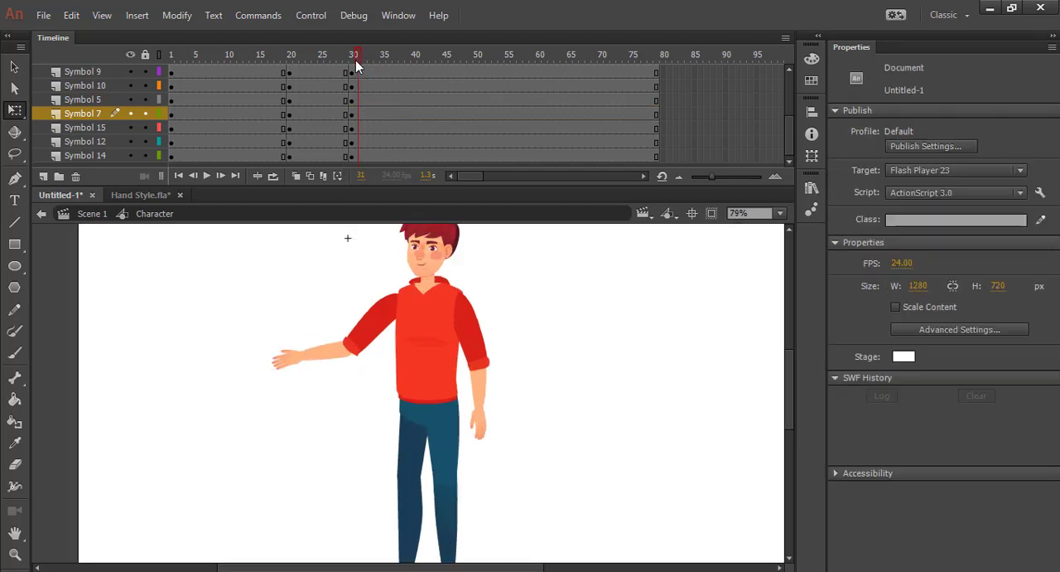
left_click(286, 361)
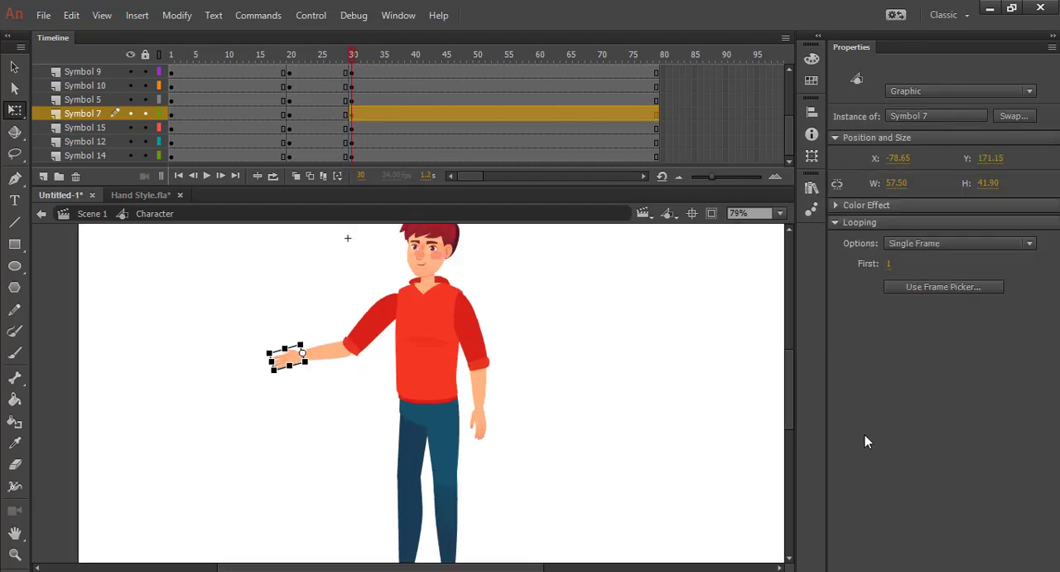
left_click(899, 286)
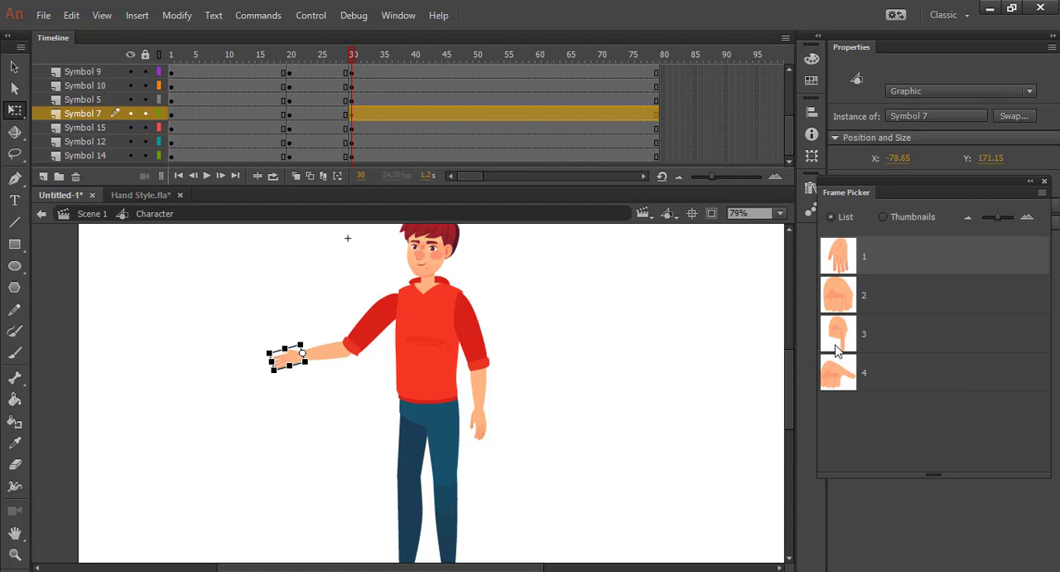
left_click(873, 335)
left_click(641, 352)
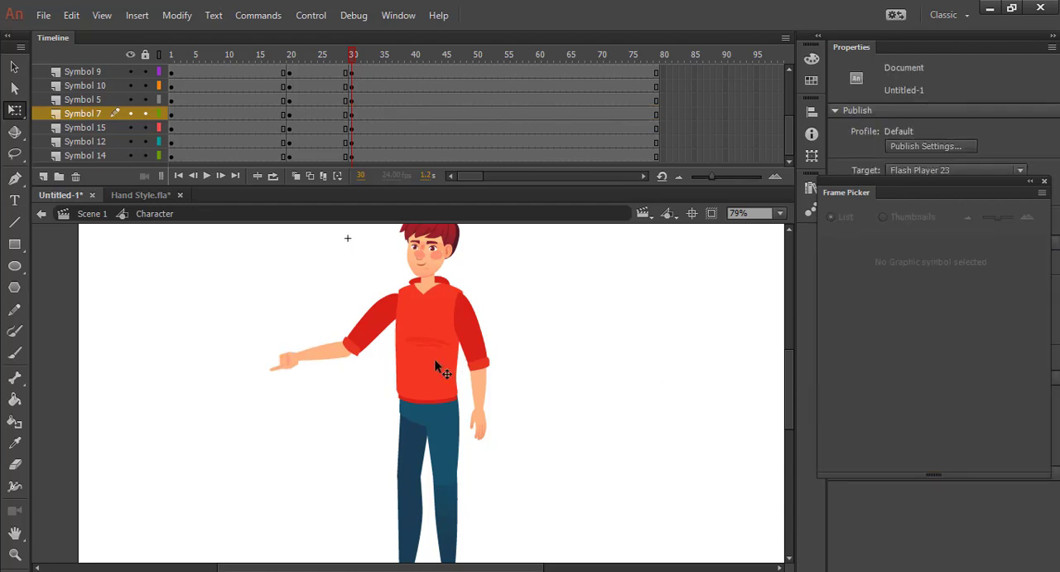
Rotate the pointing hand slightly about its wrist so its finger points horizontally outward
left_click(294, 362)
left_click(269, 368)
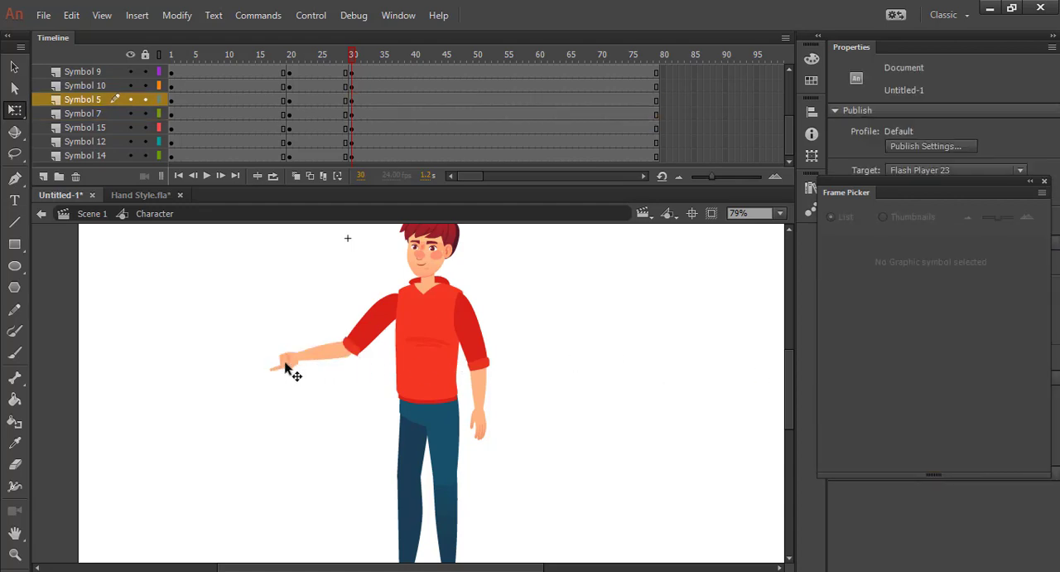
left_click(290, 371)
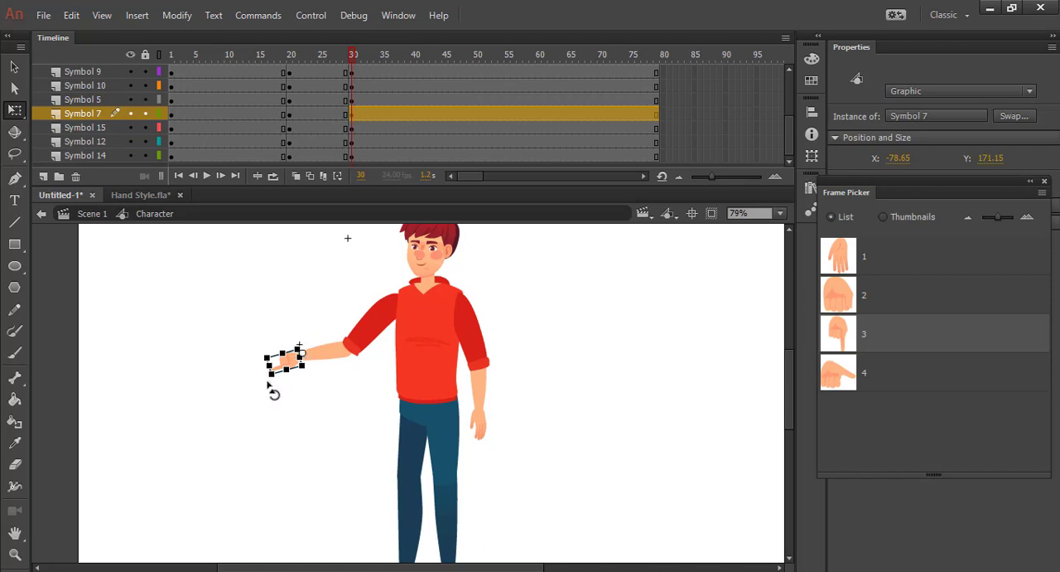
mouse_move(268, 384)
left_mouse_down()
mouse_move(264, 371)
mouse_move(264, 384)
left_mouse_up()
left_click(257, 405)
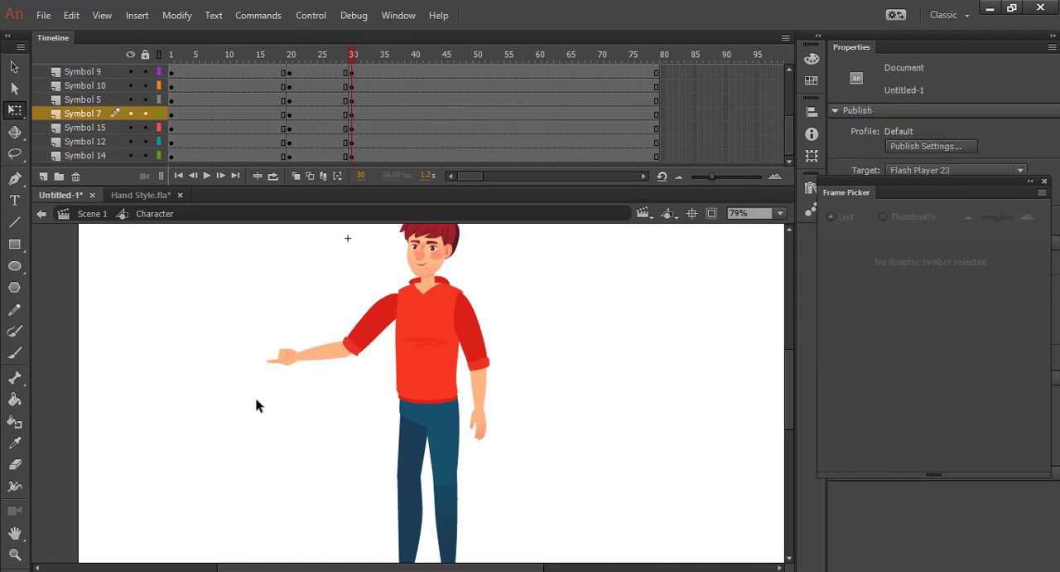
scroll(257, 405, "down", 1)
Try to flip the Symbol 7 pointing hand horizontally at frame 30 and undo it
left_click(240, 381)
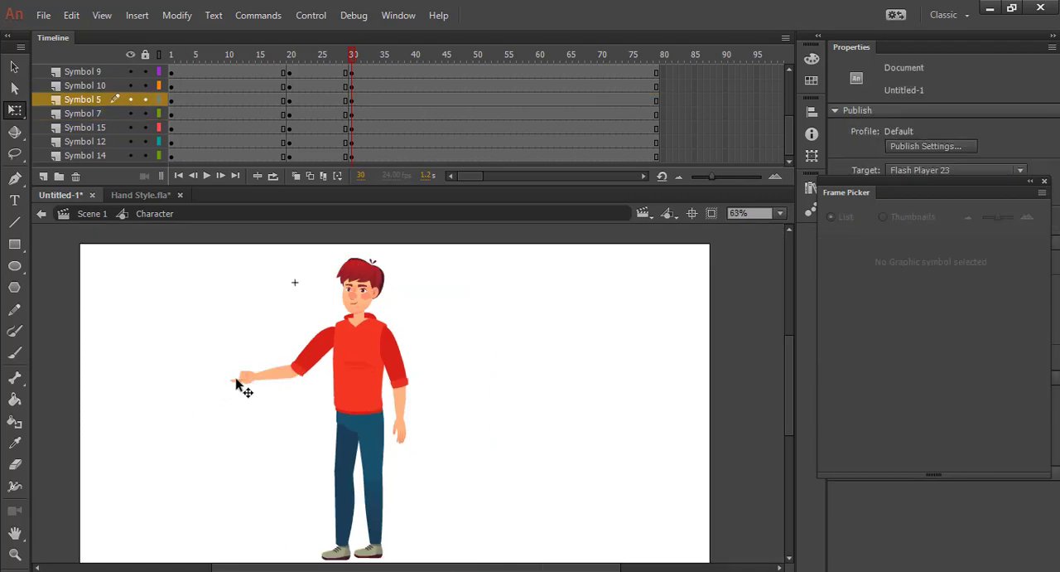
scroll(228, 423, "up", 3)
left_click(279, 303)
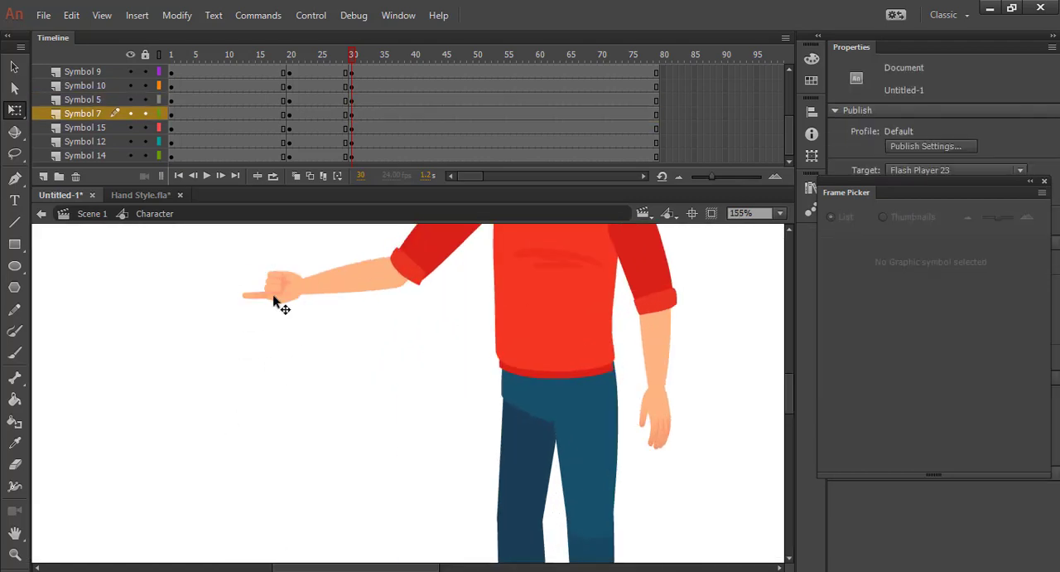
left_click(275, 294)
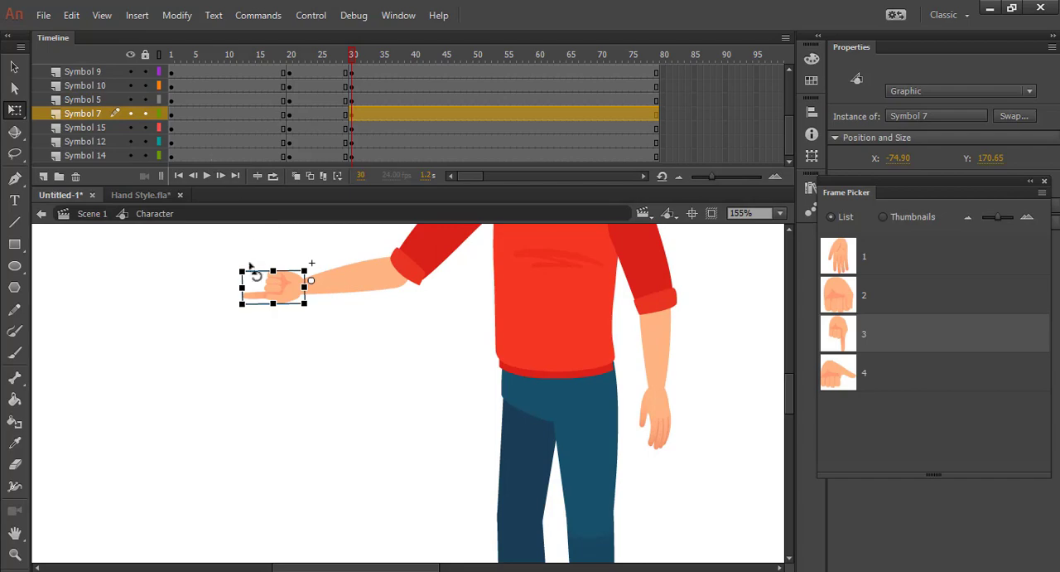
right_click(279, 290)
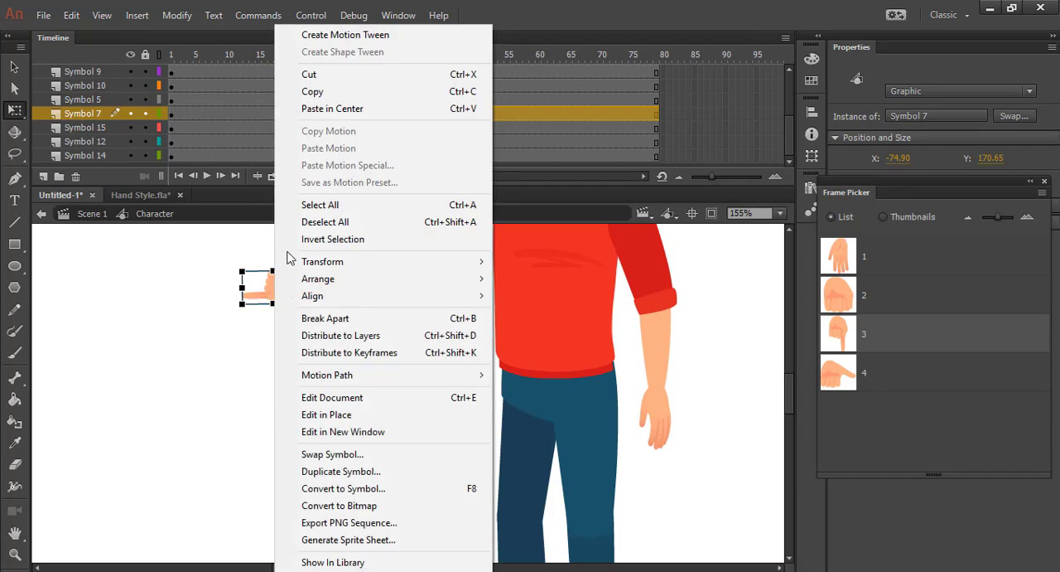
mouse_move(419, 262)
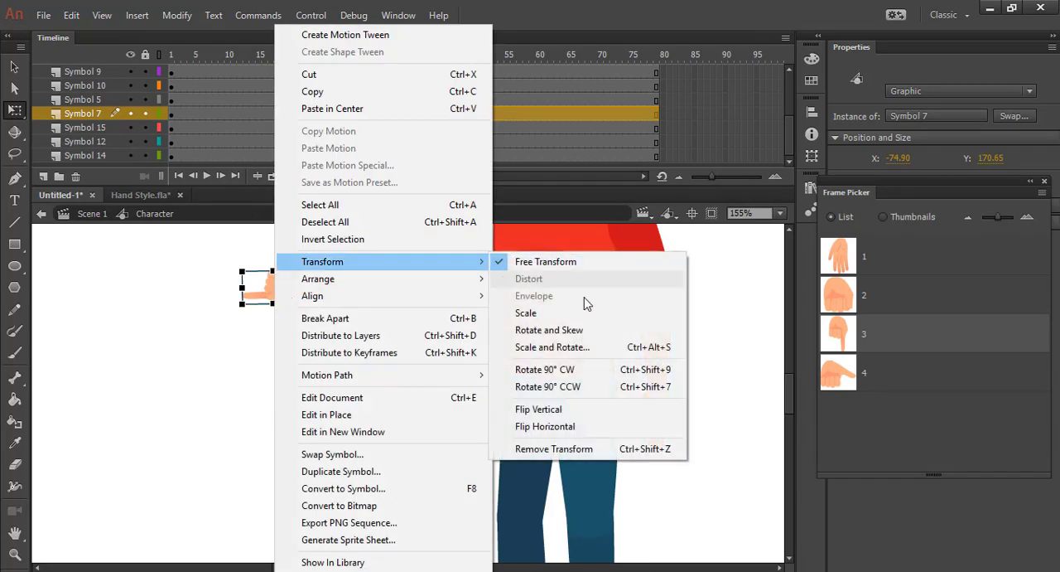
left_click(584, 427)
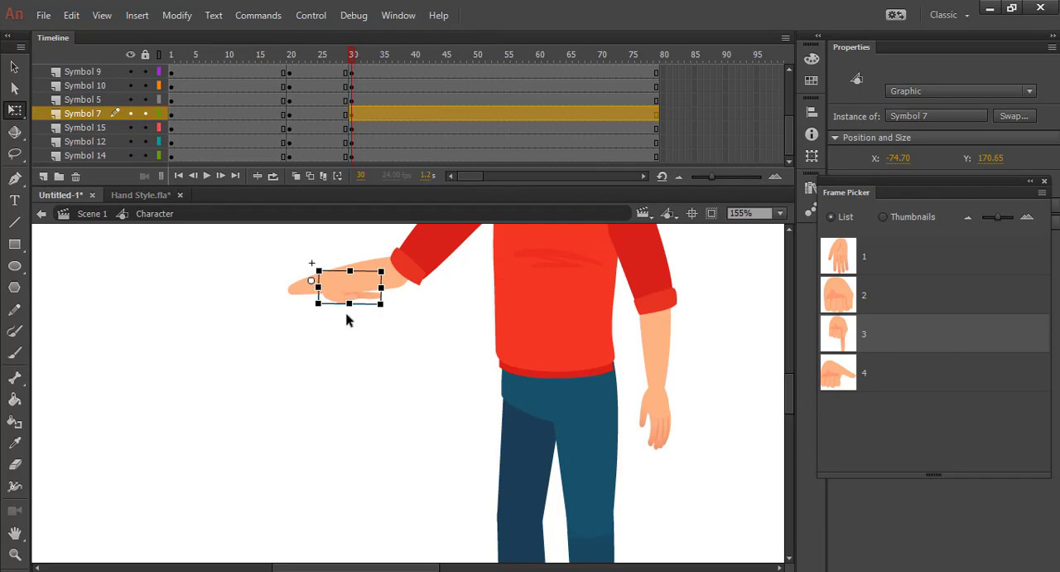
key("ctrl+z")
Try flipping the Symbol 7 pointing hand vertically at frame 30
right_click(280, 292)
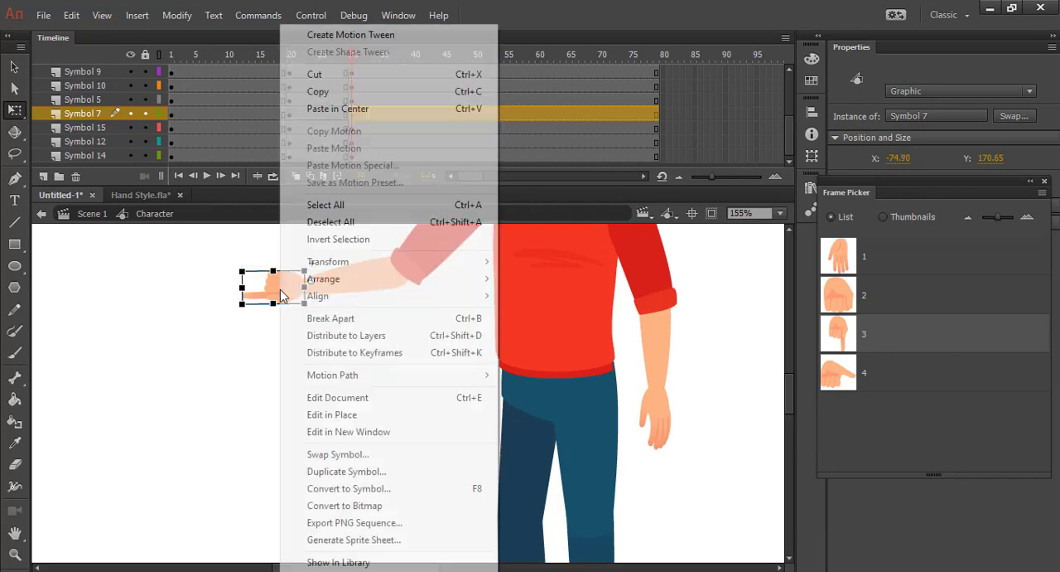
left_click(560, 409)
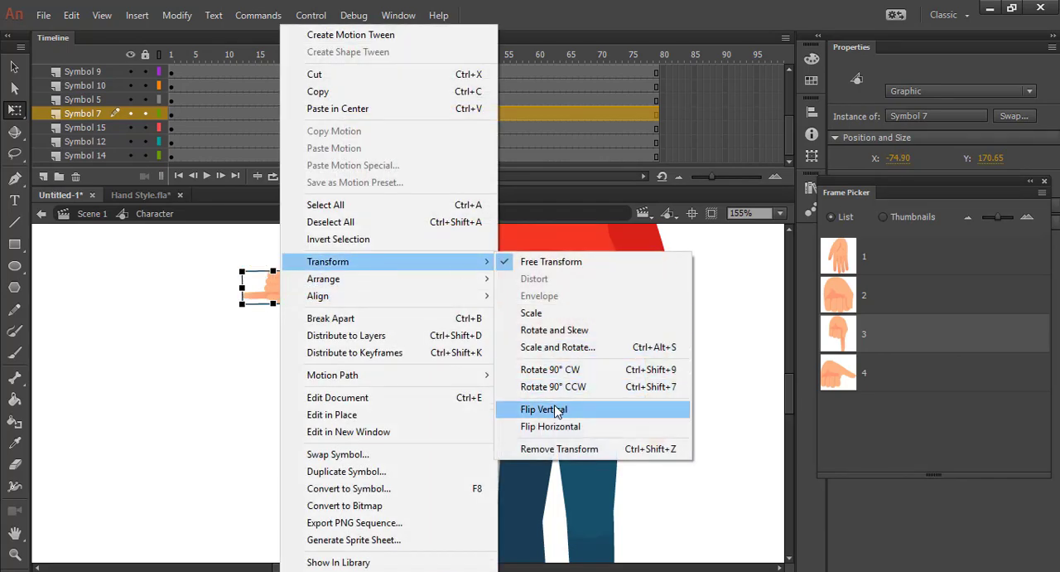
left_click(235, 326)
left_click_drag(277, 287, 278, 299)
left_click(245, 381)
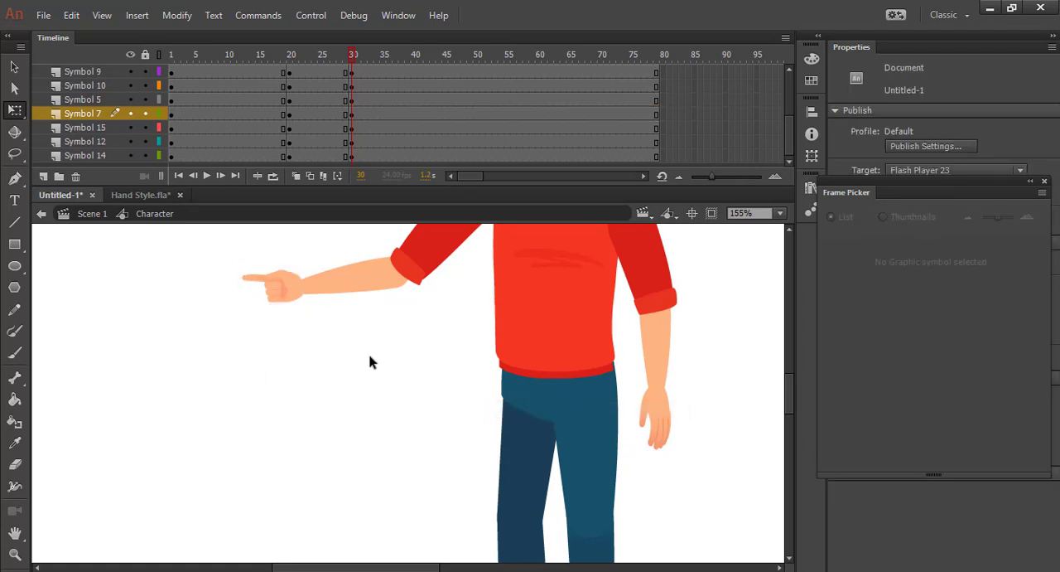
scroll(371, 361, "down", 3)
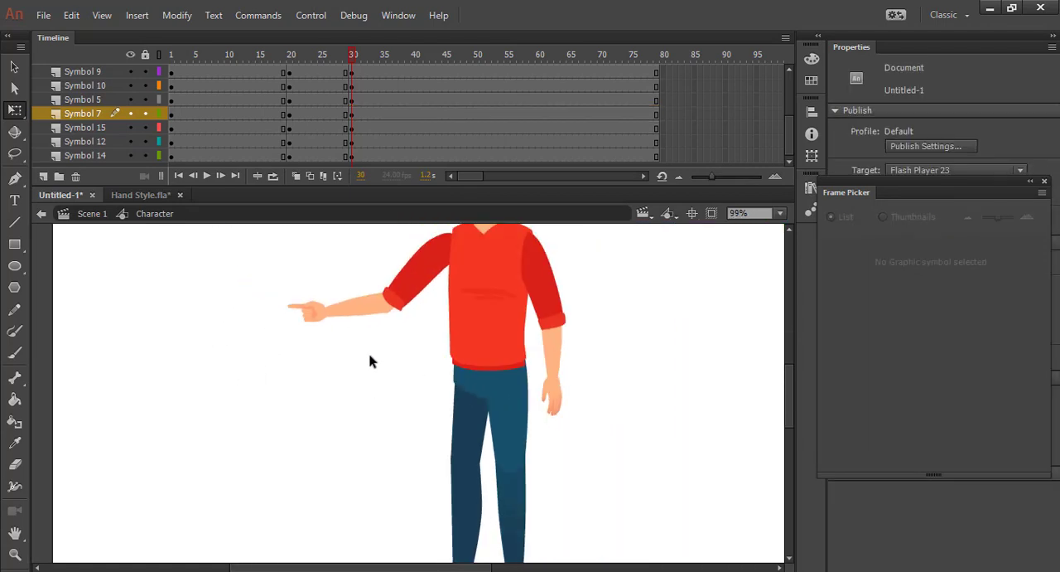
Undo the vertical flip of the pointing hand at frame 30
left_click(311, 317)
left_click_drag(307, 58, 355, 88)
left_click(316, 315)
key("ctrl+z")
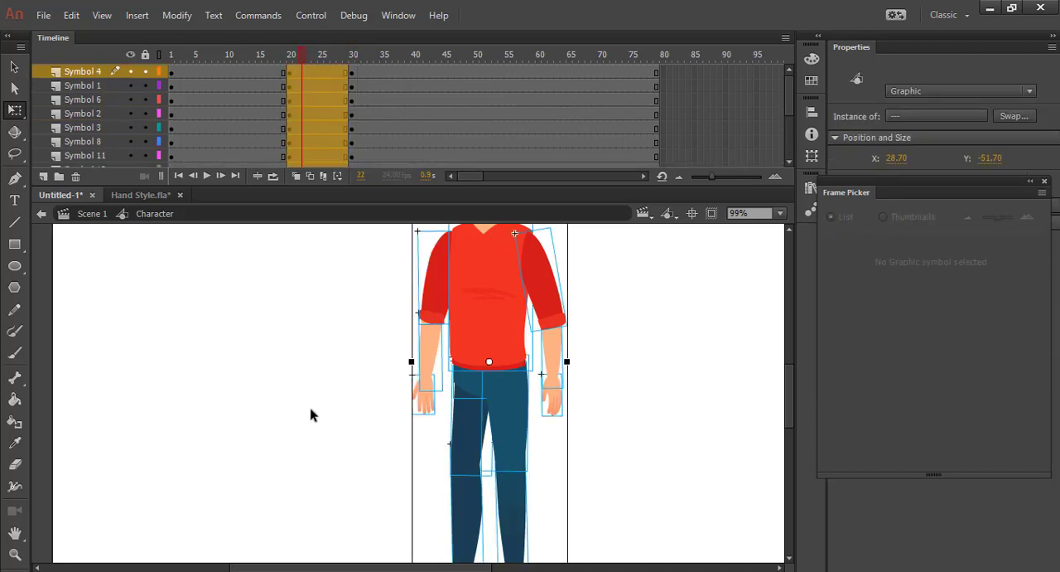
key("ctrl+z")
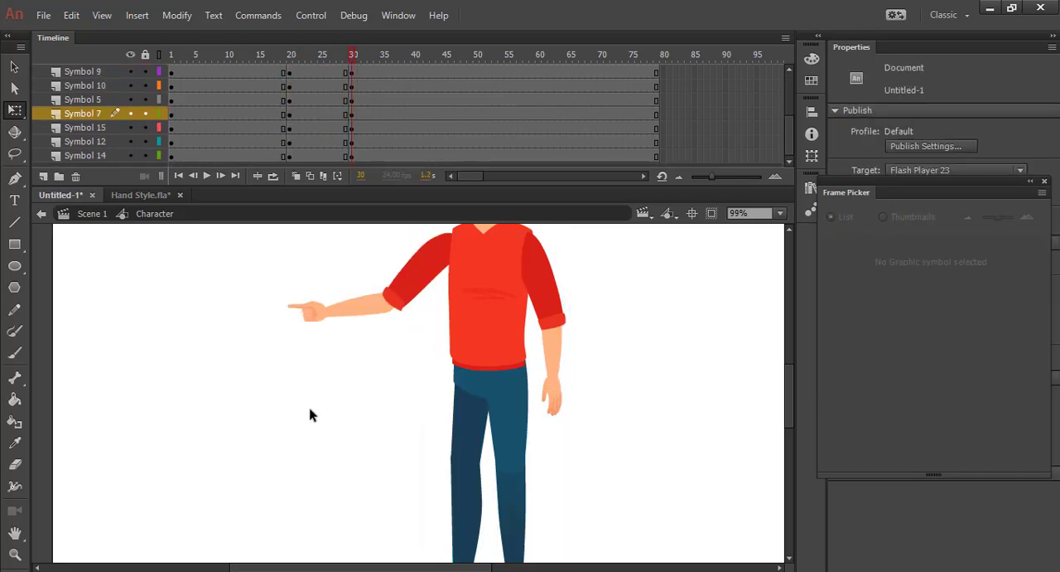
left_click(315, 319)
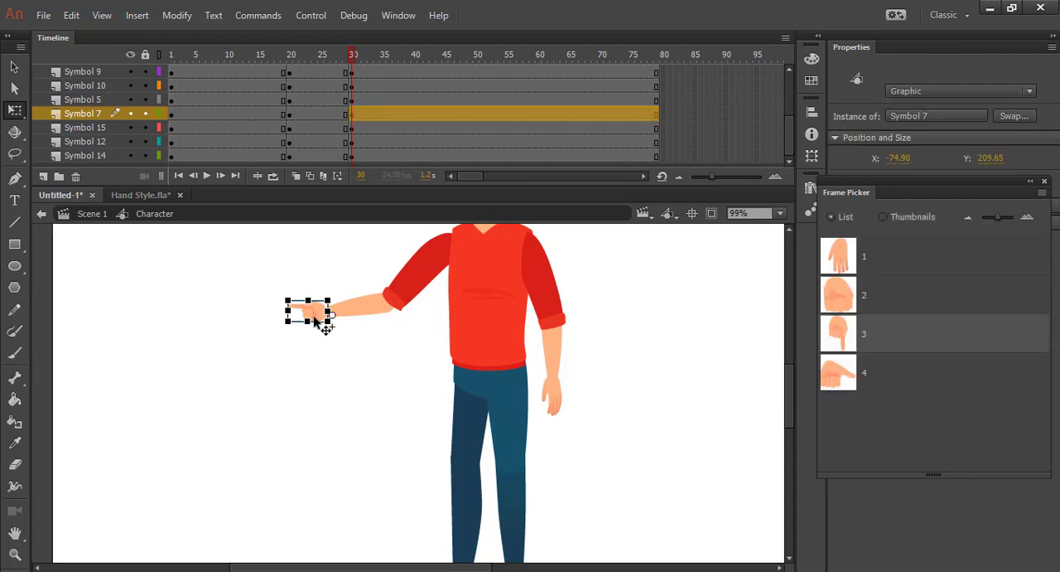
left_click(280, 413)
key("ctrl+z")
key("ctrl+z")
left_click(280, 420)
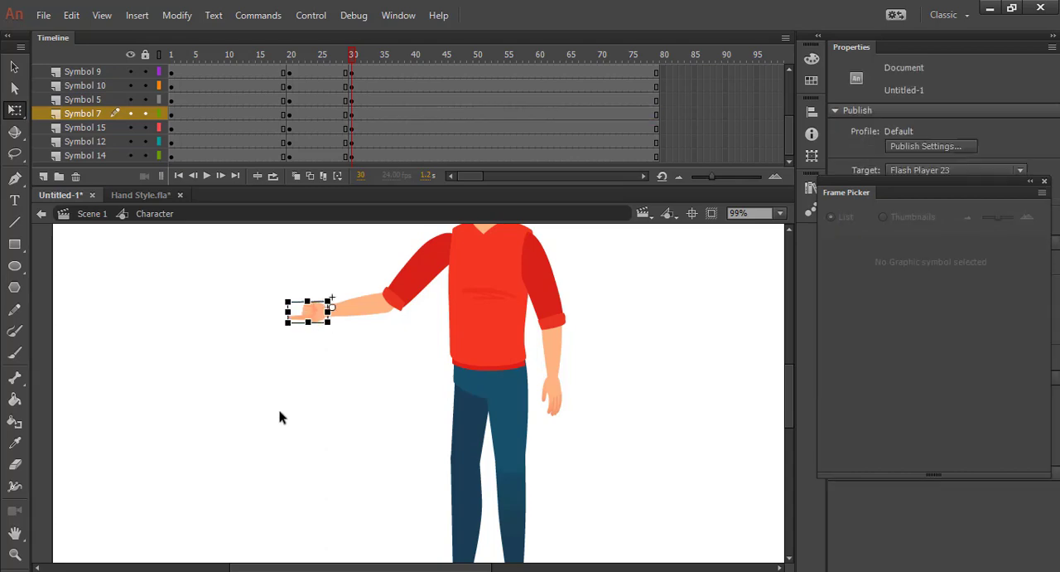
left_click(305, 310)
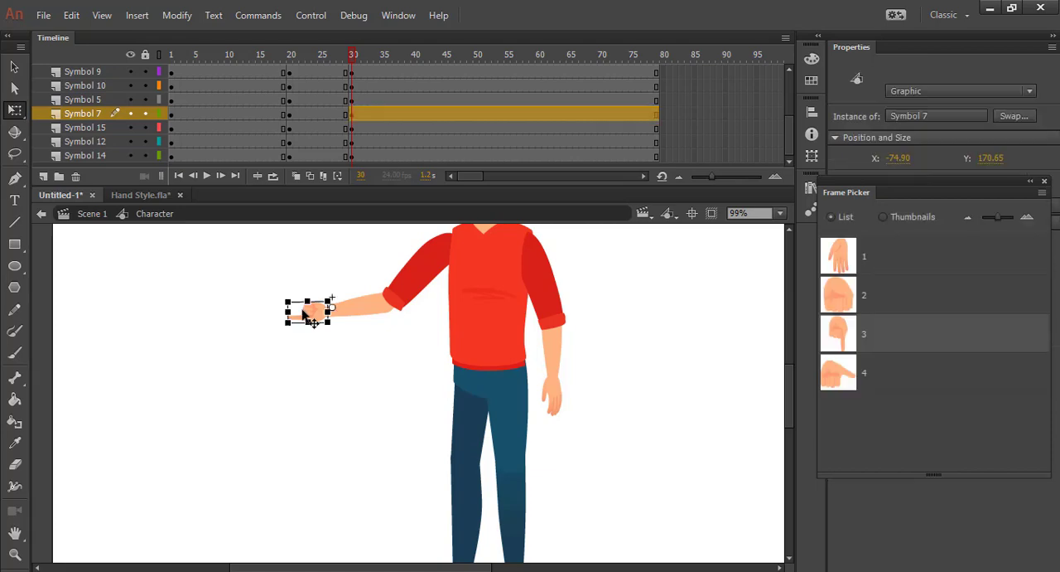
left_click(256, 403)
Create a classic tween on all layers between the keyframes at frames 20 and 30
left_click_drag(354, 57, 323, 445)
scroll(306, 75, "up", 2)
right_click(312, 109)
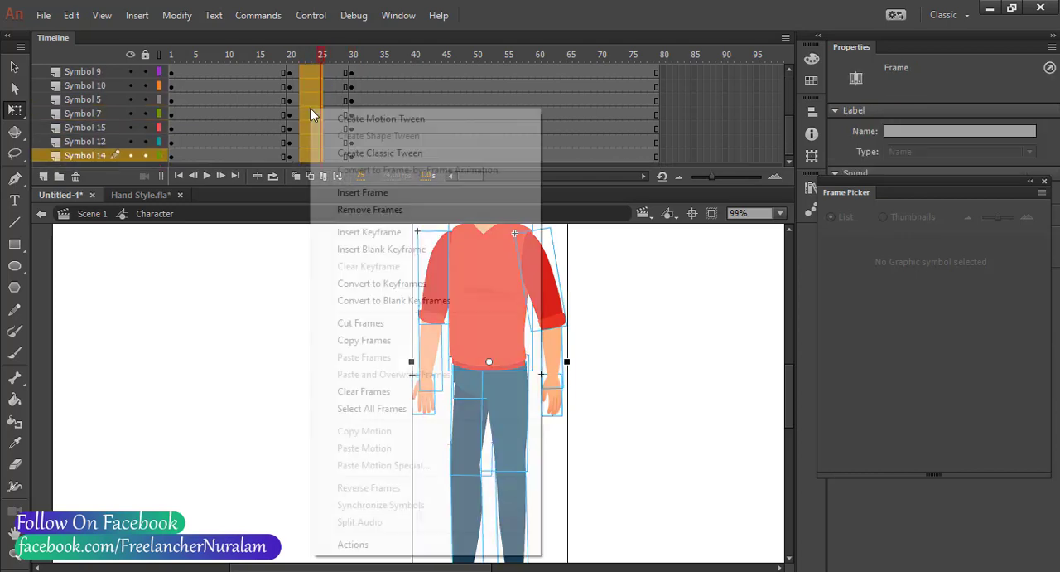
left_click(352, 153)
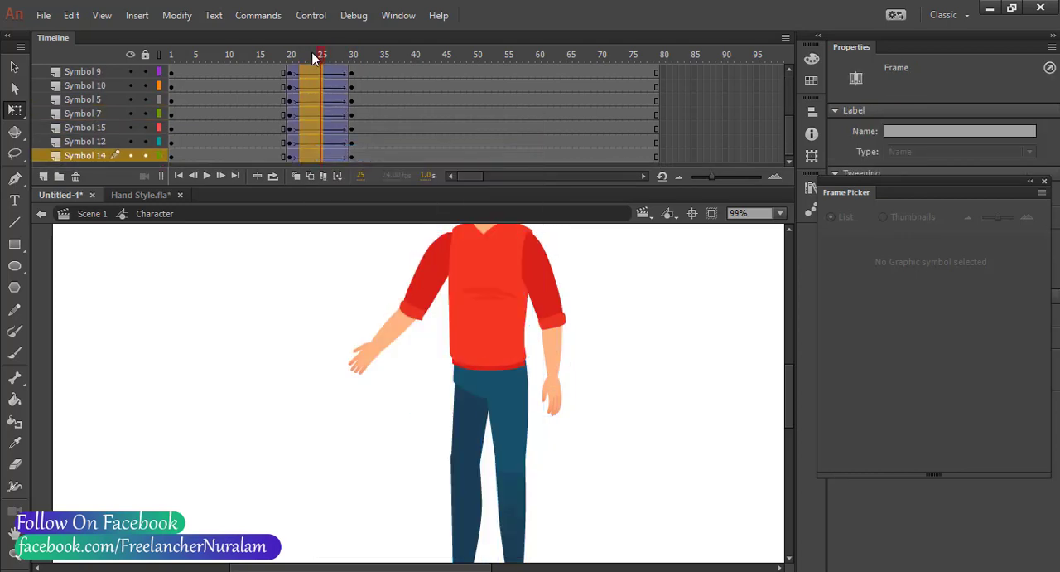
Play the tweened arm raise from before frame 20 to check the motion
left_click_drag(315, 58, 245, 56)
left_click(206, 175)
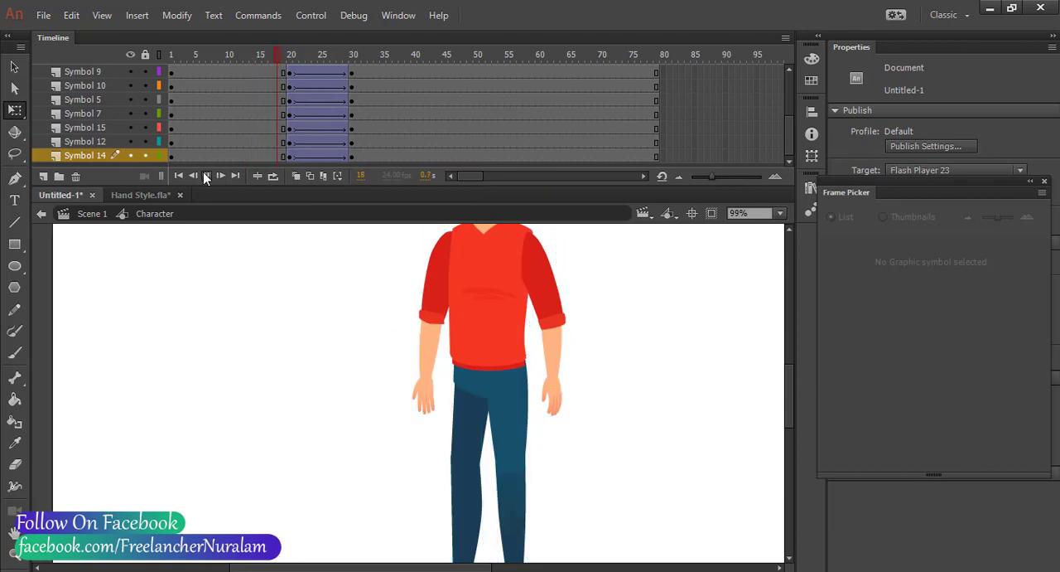
left_click(206, 176)
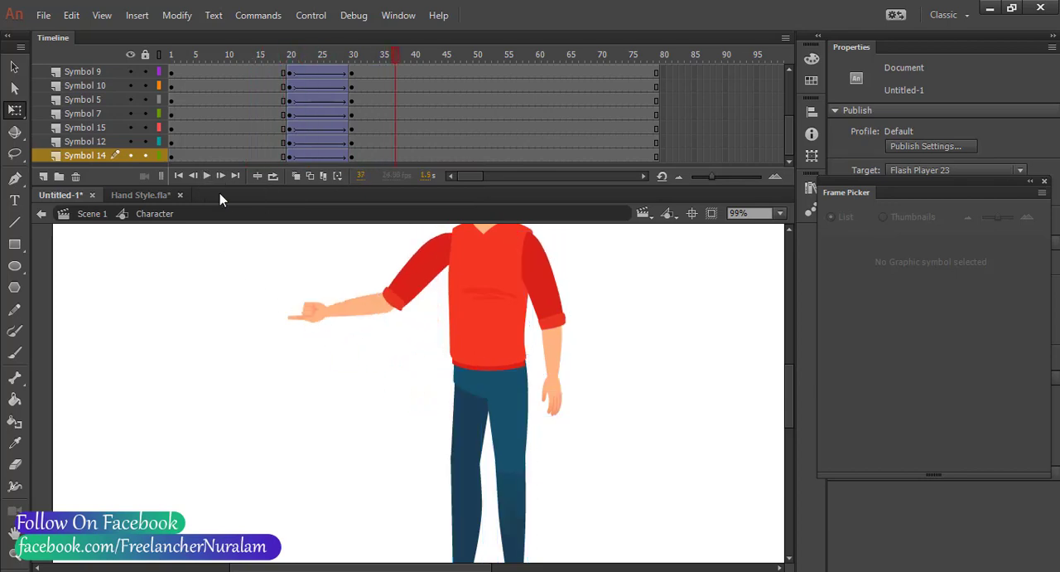
Insert a keyframe at frame 24 on the Symbol 7 layer and switch its hand to frame 3, the pointing pose, with the Frame Picker
left_click_drag(327, 54, 355, 95)
left_click(315, 319)
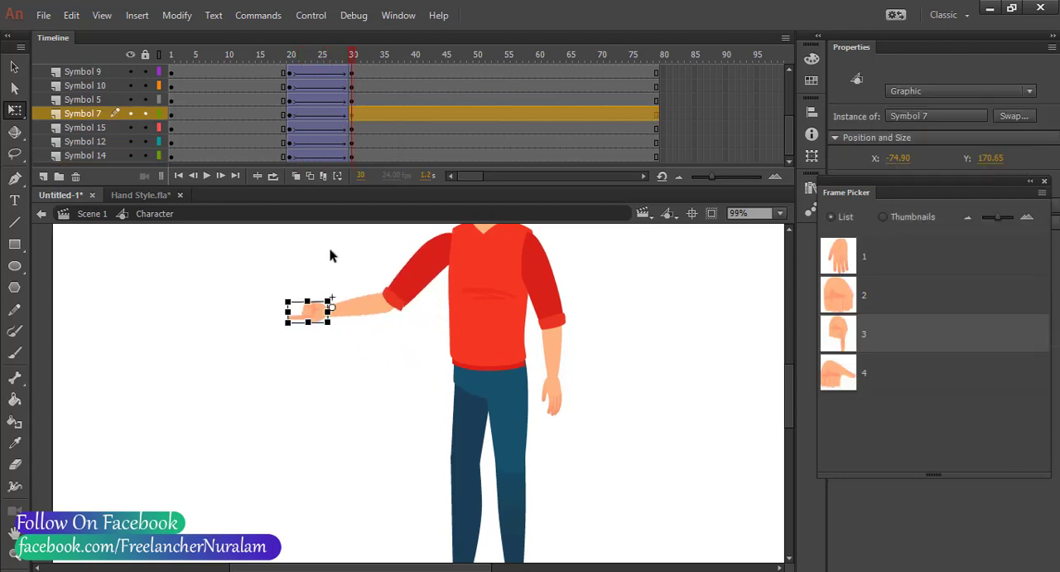
left_click(317, 116)
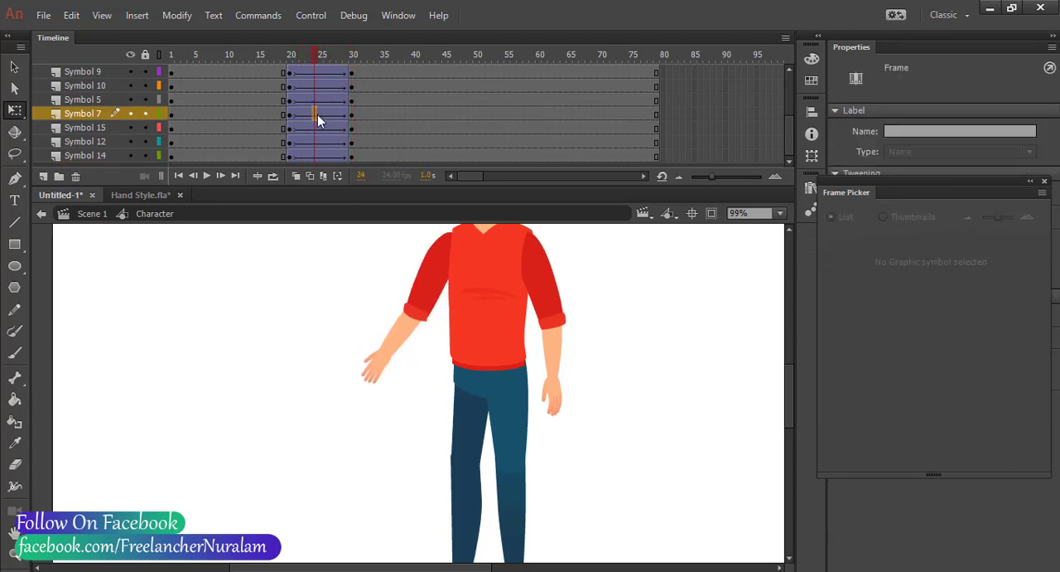
key("F6")
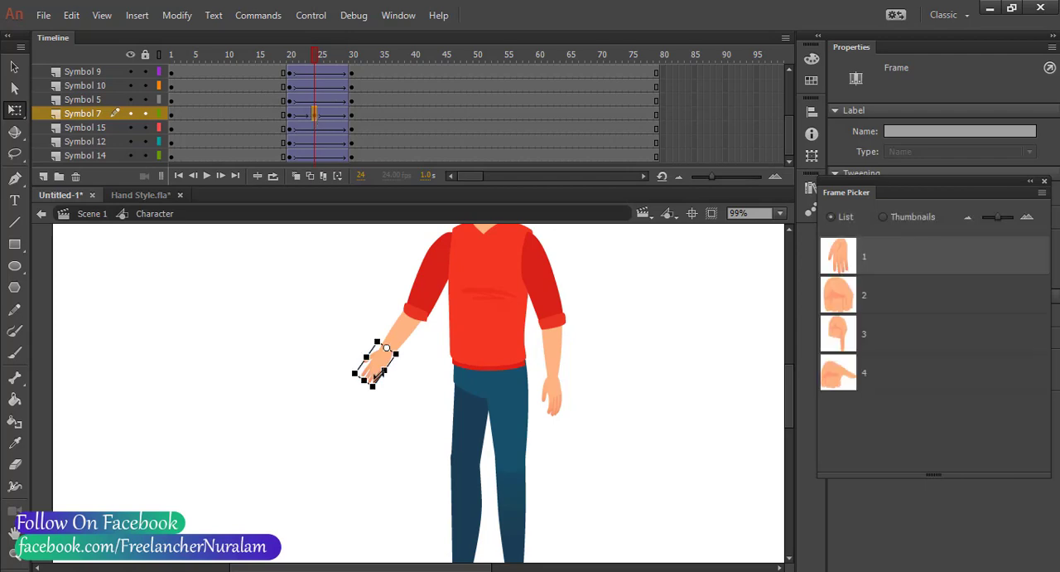
left_click(873, 331)
left_click(584, 360)
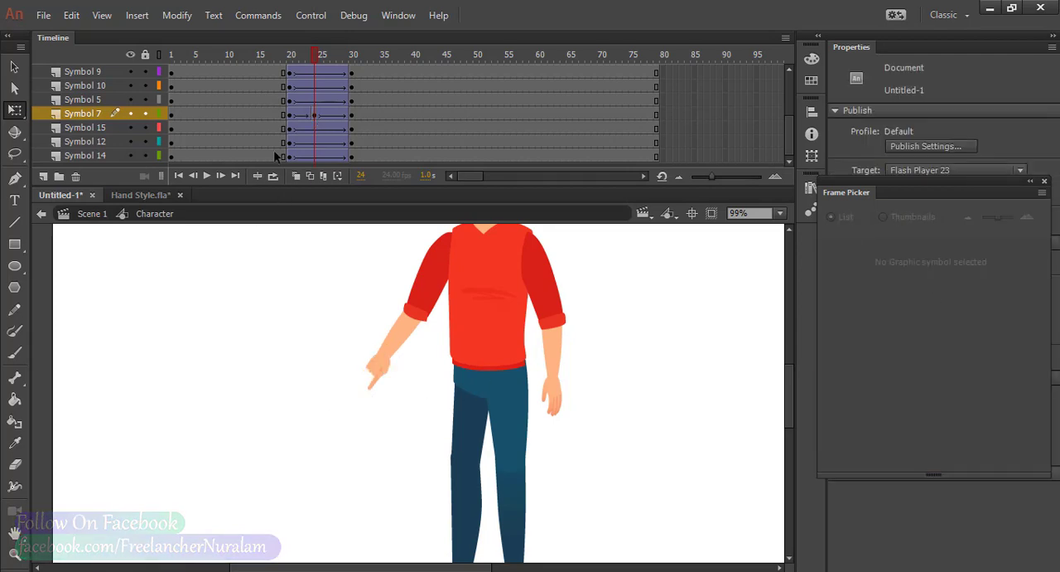
Play back the arm raise from frame 17 to check when the hand changes to the pointing pose
left_click_drag(315, 62, 262, 73)
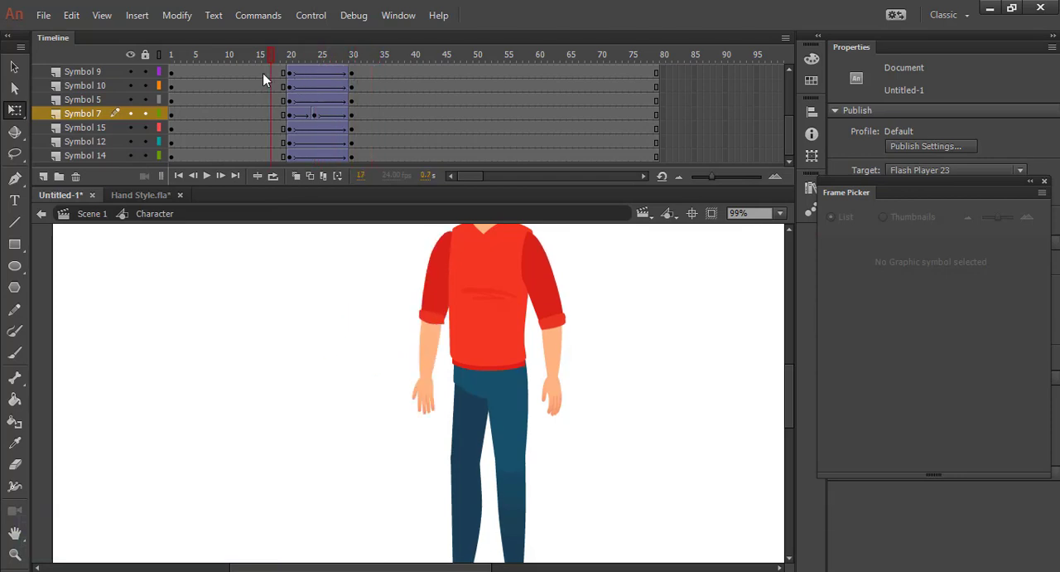
left_click(207, 175)
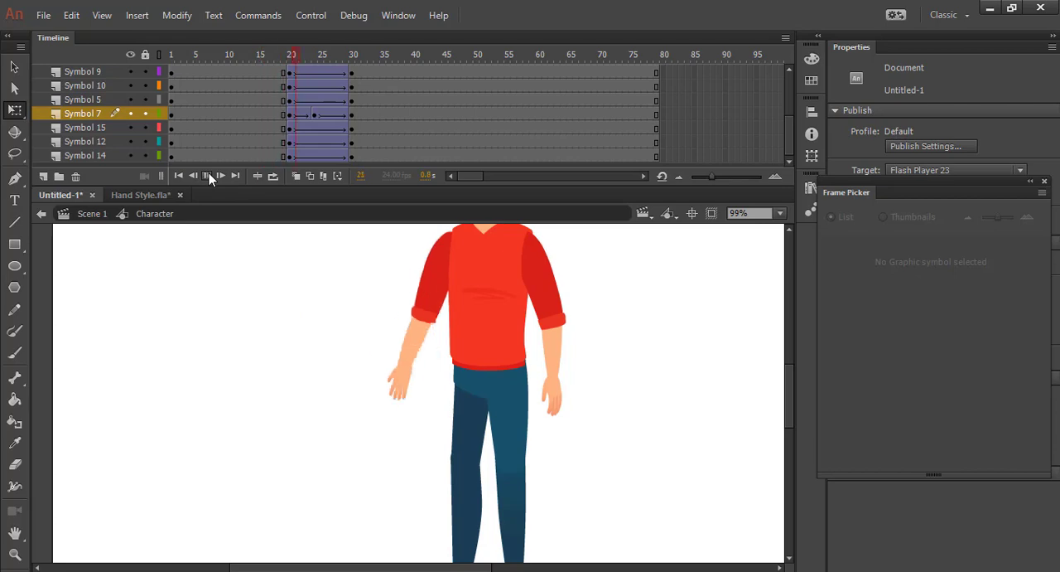
left_click(207, 175)
left_click_drag(295, 72, 318, 69)
left_click_drag(415, 87, 414, 98)
scroll(337, 75, "down", 1)
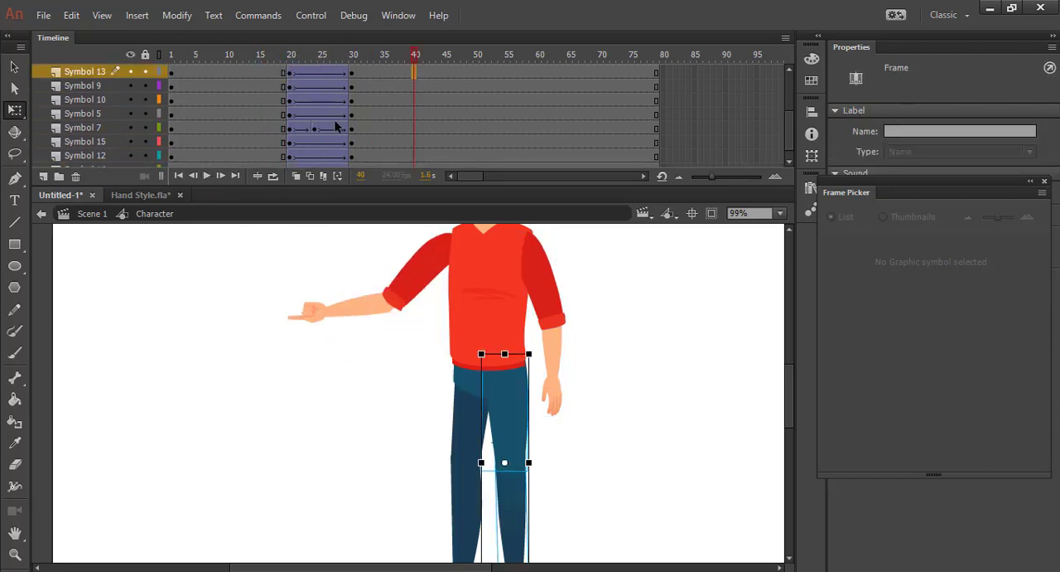
Check the Symbol 7 hand keyframe at frame 24 and scrub through the motion to frame 30
left_click(315, 128)
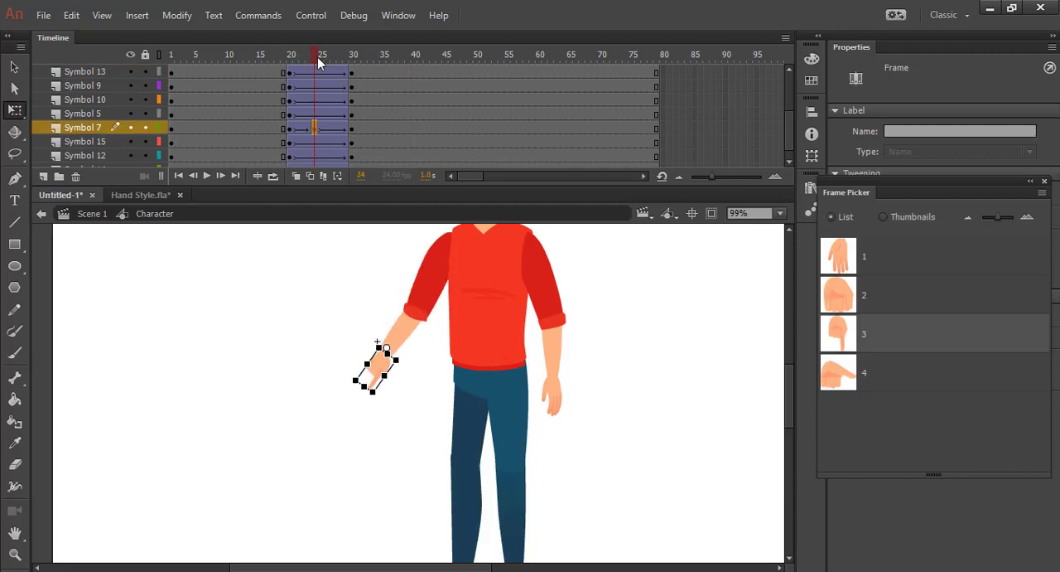
mouse_move(318, 60)
left_mouse_down()
mouse_move(271, 58)
mouse_move(334, 60)
left_mouse_up()
left_click(318, 131)
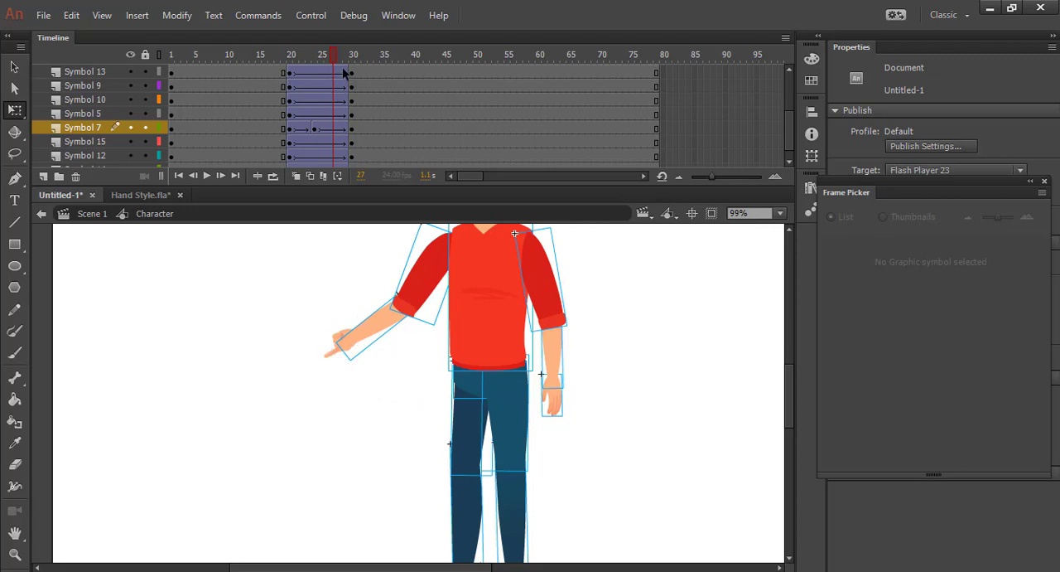
left_click_drag(337, 56, 354, 87)
At frame 30, rotate the whole lowered arm slightly outward from the body about its shoulder
scroll(377, 272, "up", 3)
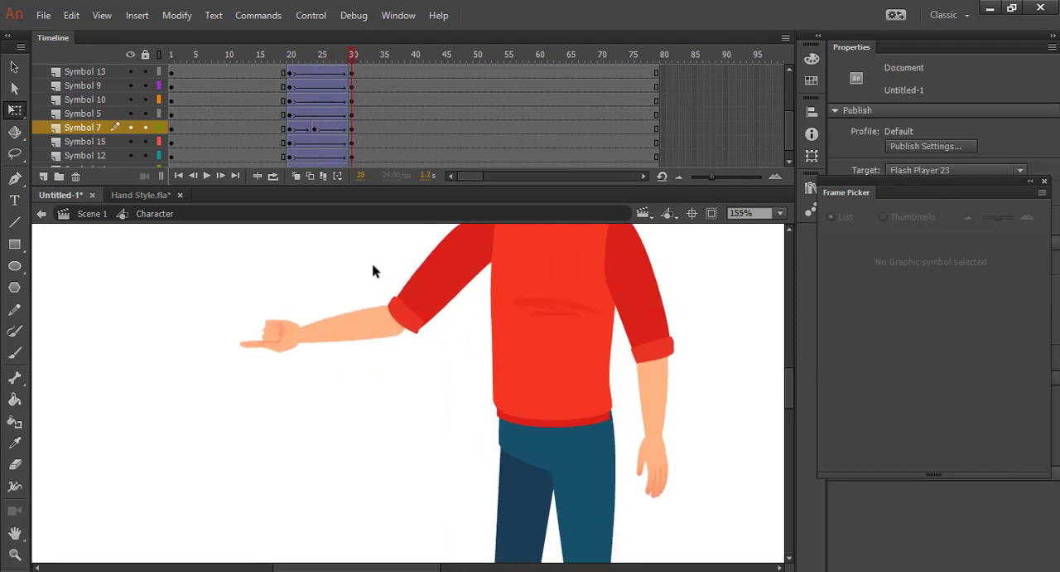
scroll(374, 270, "down", 7)
scroll(507, 311, "up", 2)
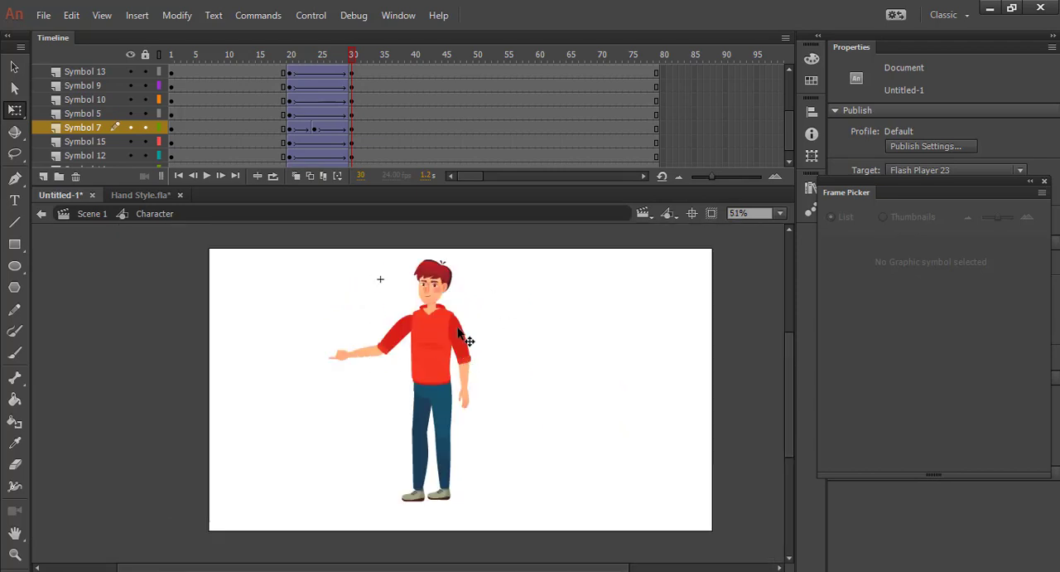
left_click(460, 414)
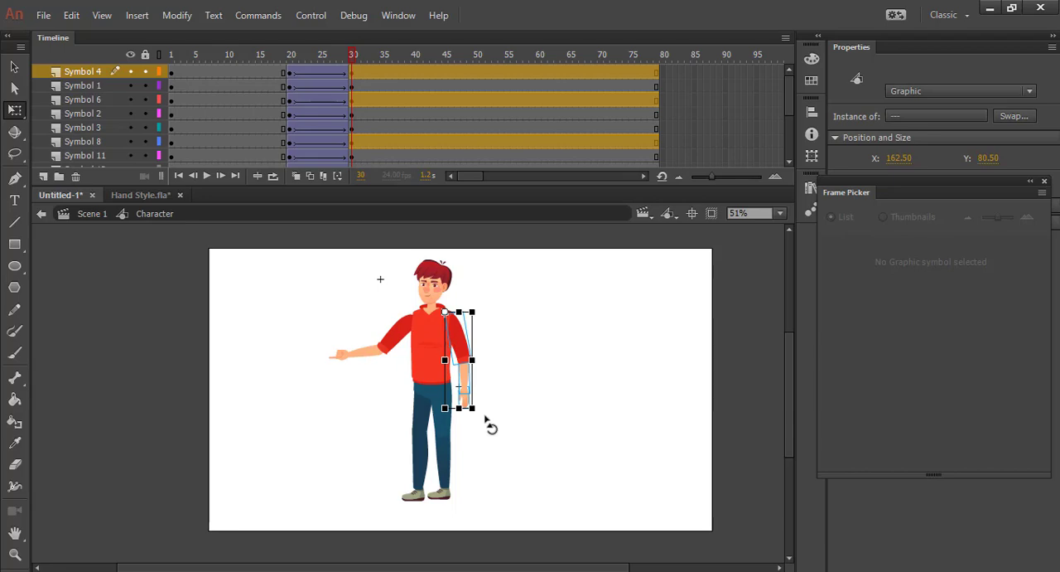
left_click_drag(485, 415, 502, 412)
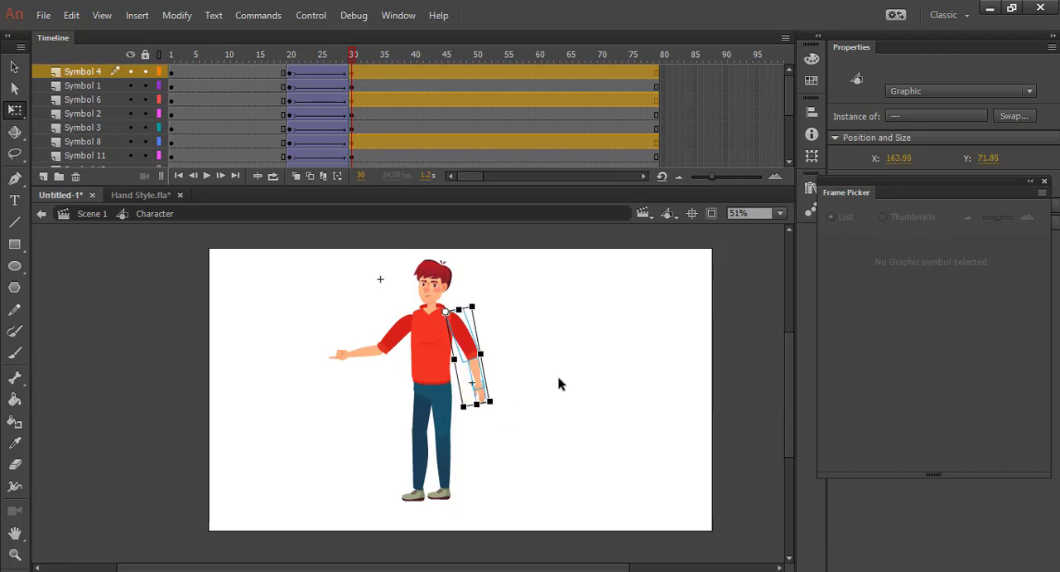
left_click(558, 381)
left_click(487, 396)
left_click(558, 378)
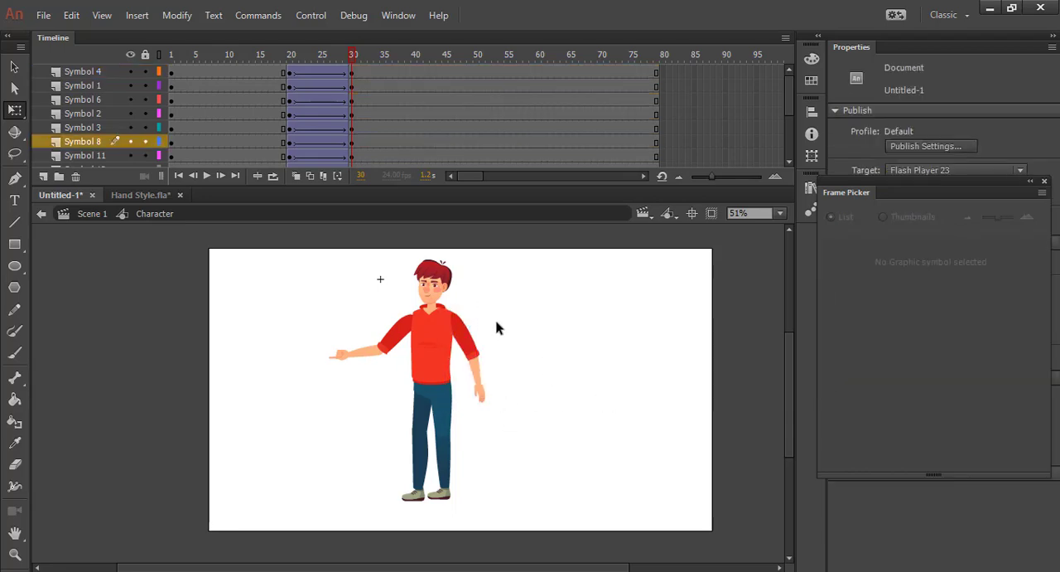
At frame 30, lean the head, torso, both arms and both hands together toward the pointing arm, pivoting about the waist
left_click_drag(326, 252, 527, 375)
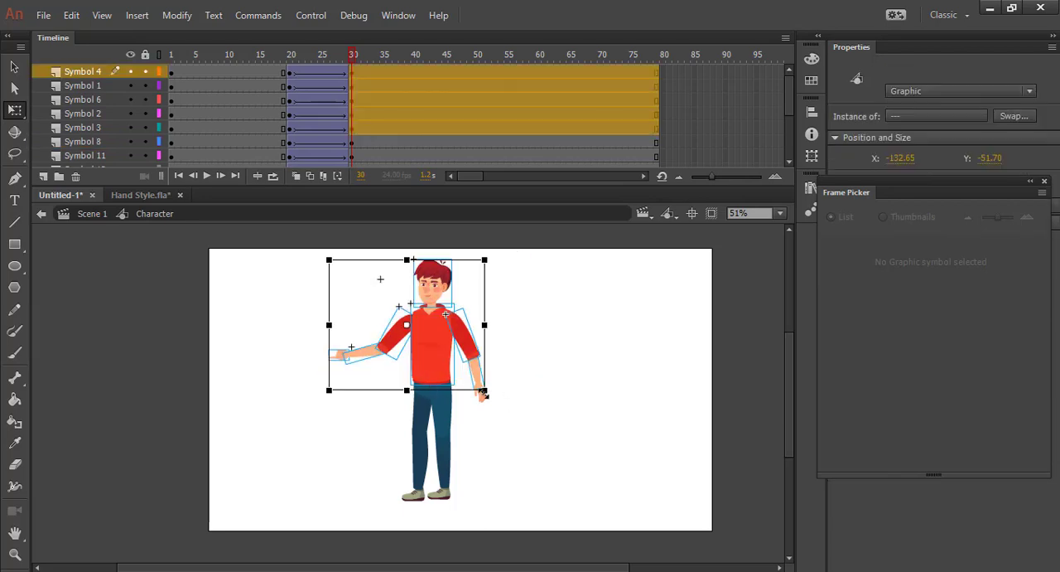
scroll(480, 400, "up", 3)
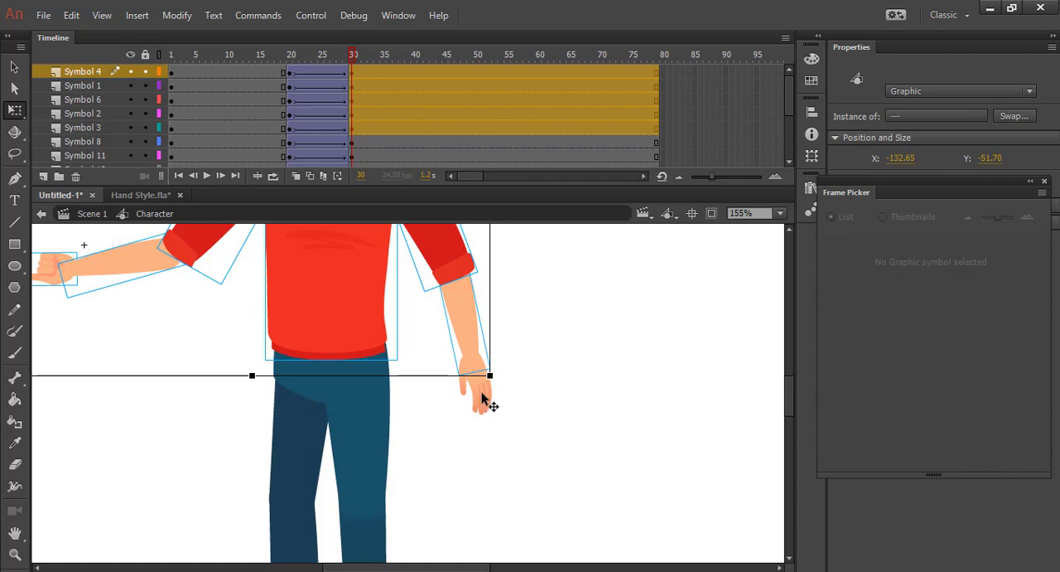
left_click(481, 403)
scroll(530, 384, "up", 1)
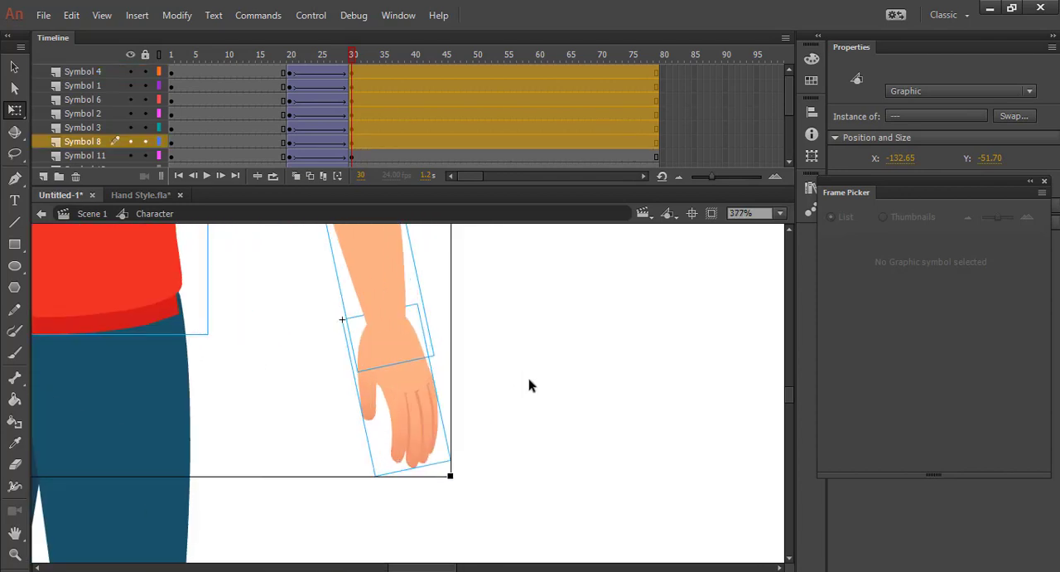
scroll(530, 384, "down", 3)
scroll(530, 383, "up", 3)
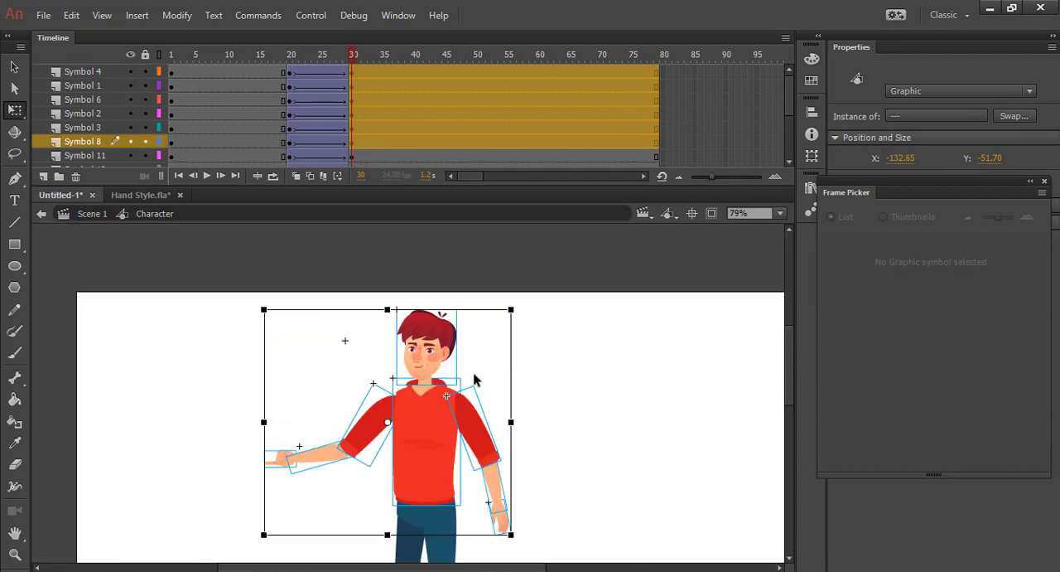
scroll(497, 396, "down", 2)
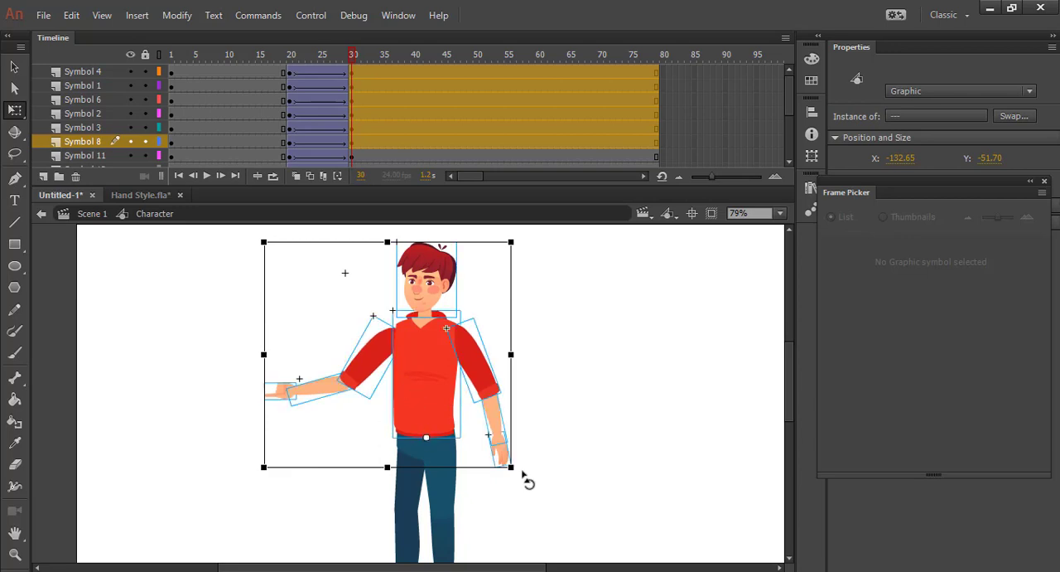
left_click_drag(528, 481, 530, 463)
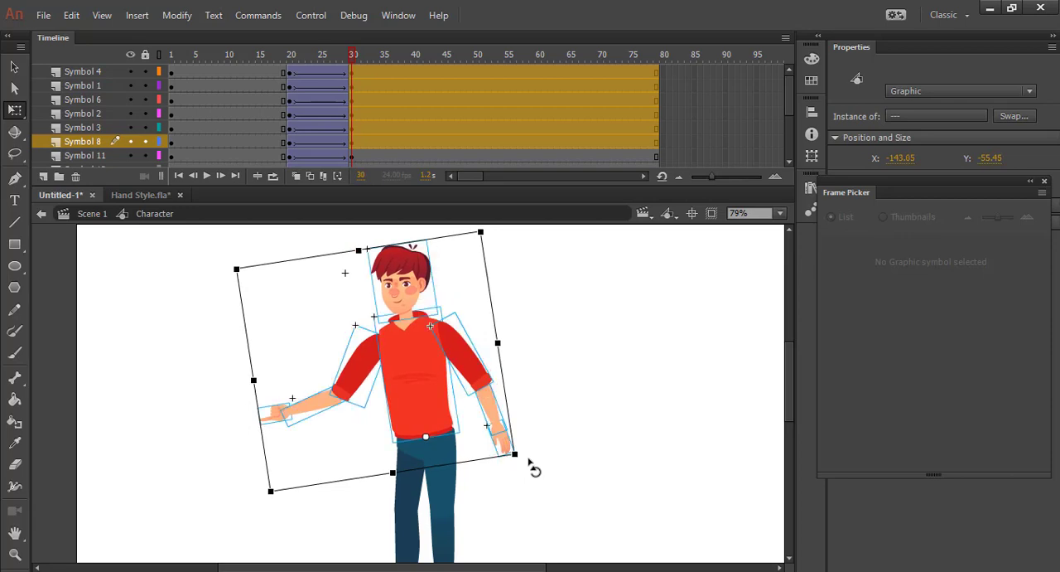
left_click(633, 362)
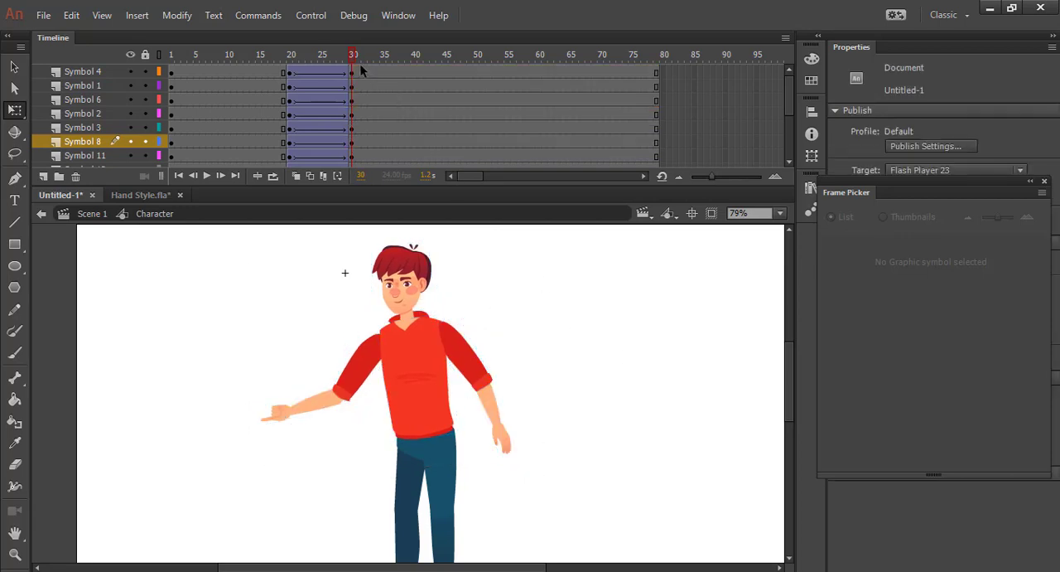
Play back and scrub from frame 13 through the tween to check the upper body's lean
left_click_drag(354, 56, 246, 58)
scroll(431, 426, "down", 1)
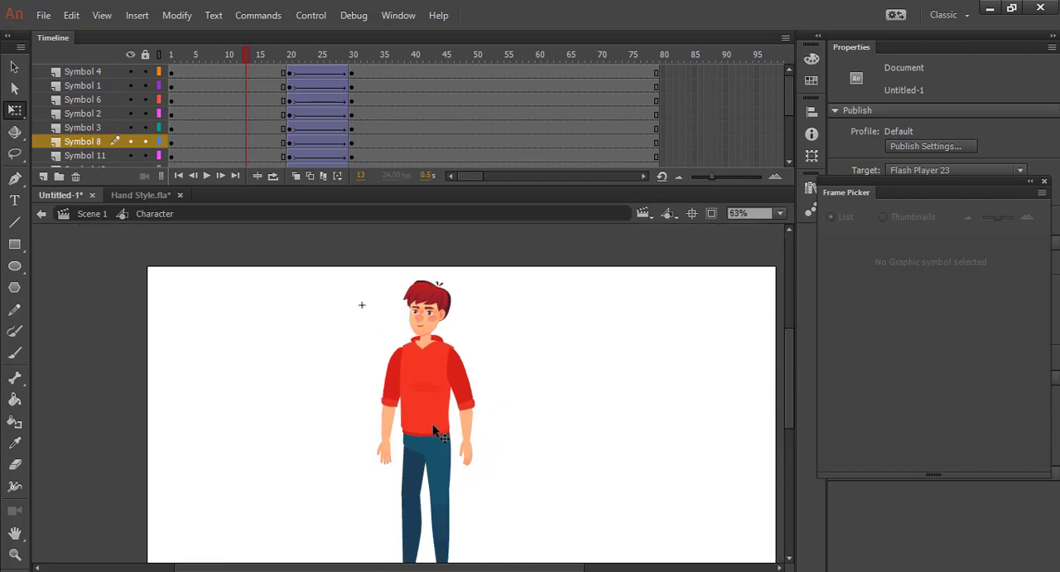
scroll(404, 323, "down", 3)
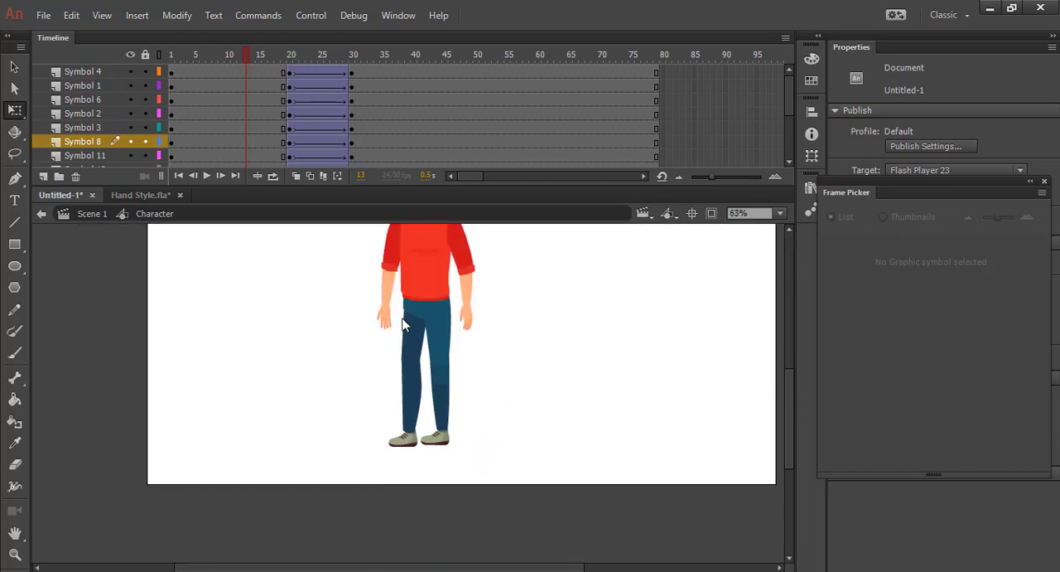
scroll(508, 418, "up", 2)
scroll(508, 422, "up", 2)
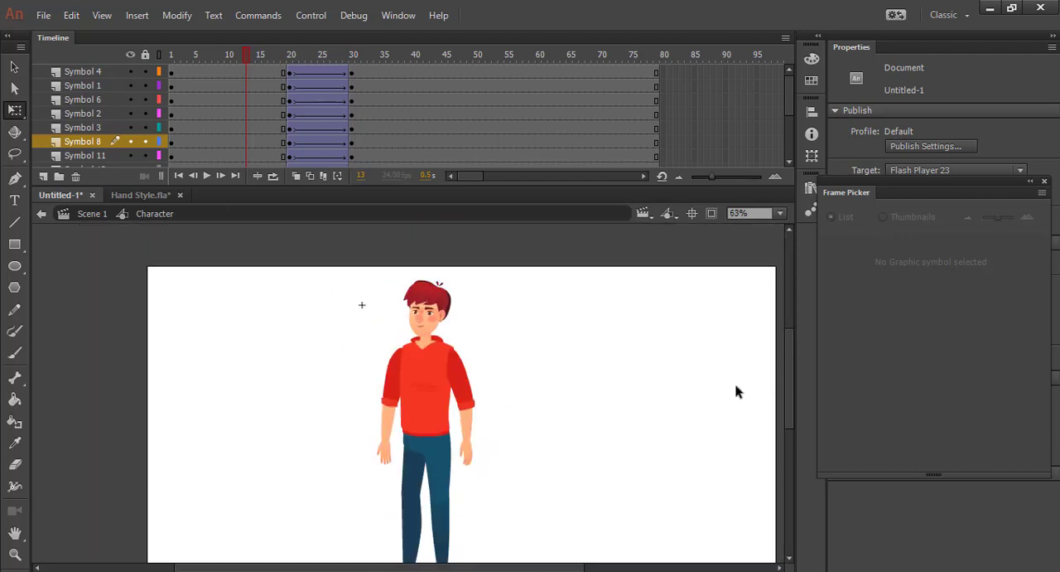
scroll(794, 371, "down", 1)
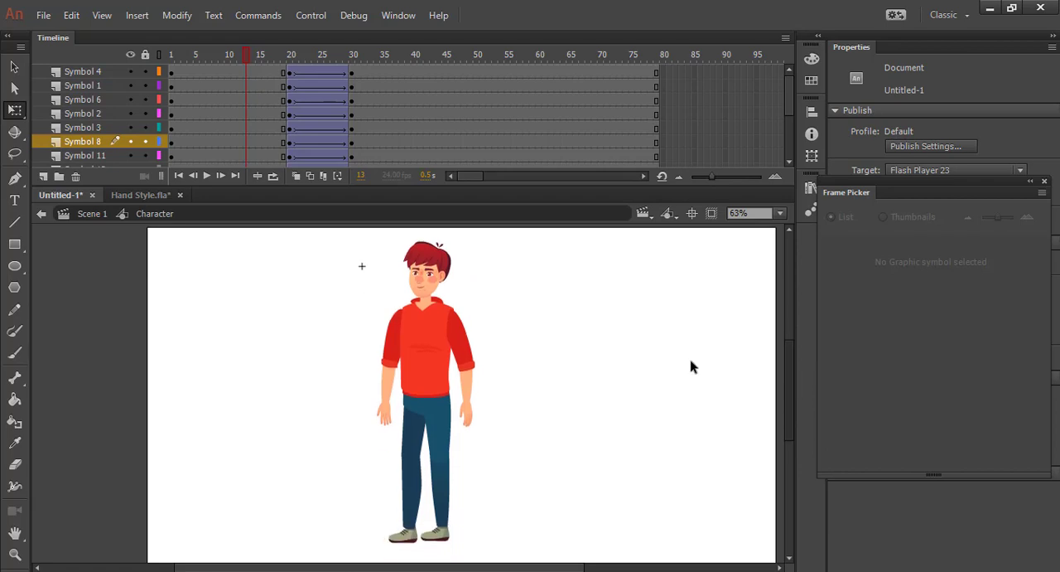
left_click(206, 176)
left_click_drag(282, 51, 358, 84)
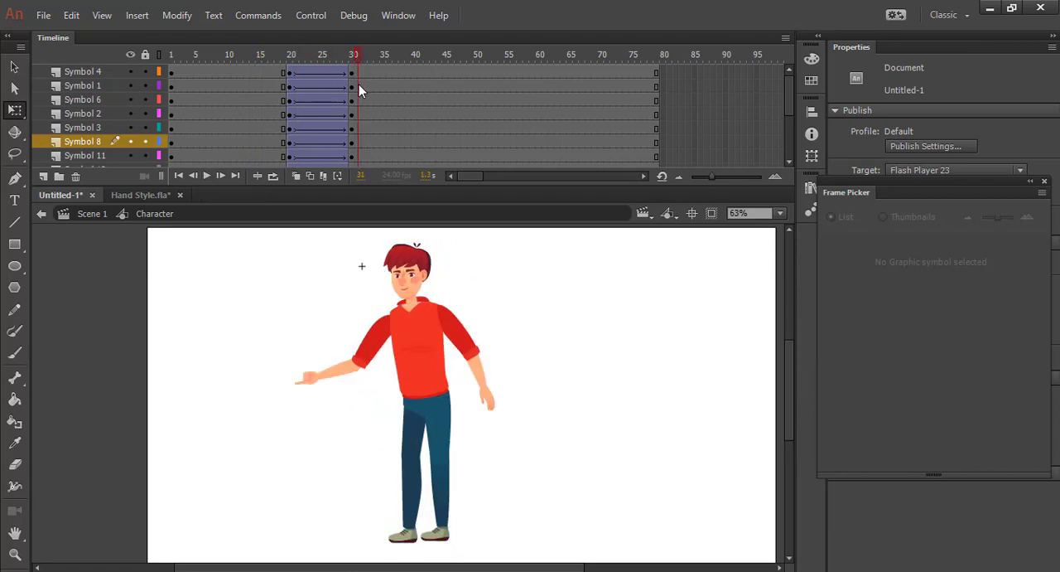
mouse_move(359, 84)
left_mouse_down()
mouse_move(350, 94)
mouse_move(296, 82)
mouse_move(365, 103)
left_mouse_up()
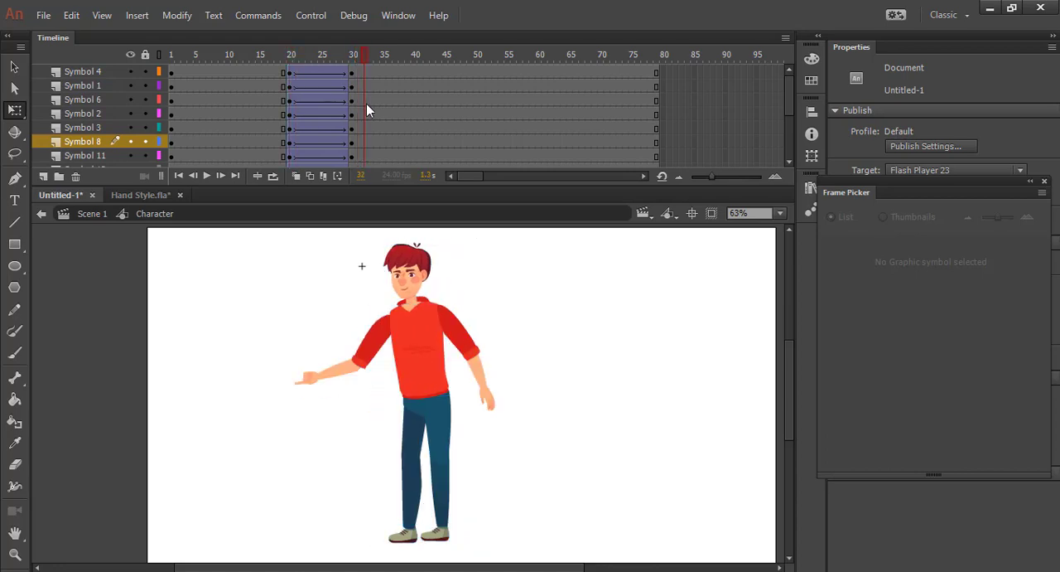
Skew both legs and feet slightly so the hips shift away from the pointing arm and the feet toward it
left_click(447, 493)
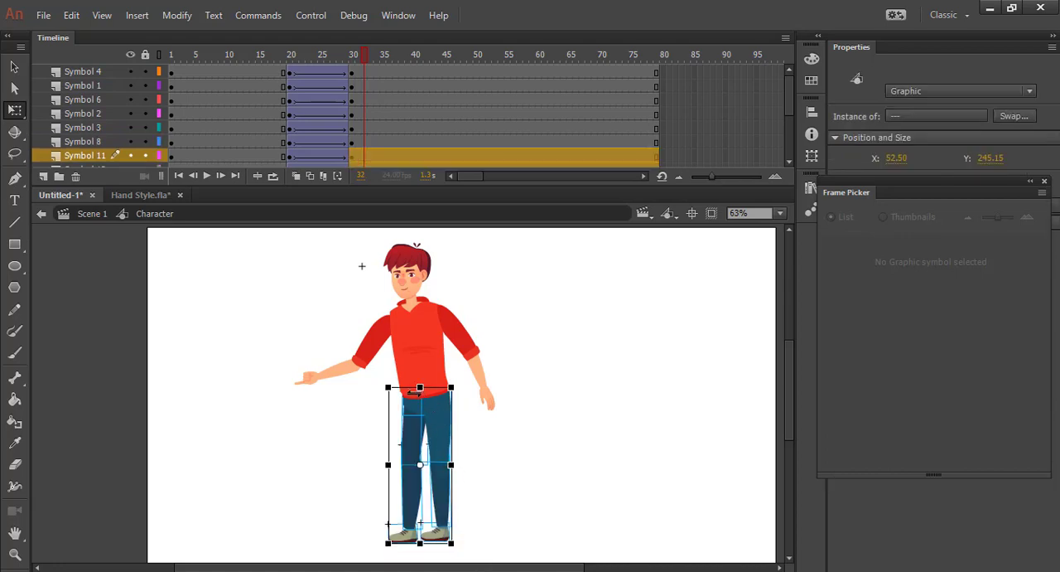
left_click_drag(419, 391, 415, 394)
left_click_drag(420, 396, 418, 397)
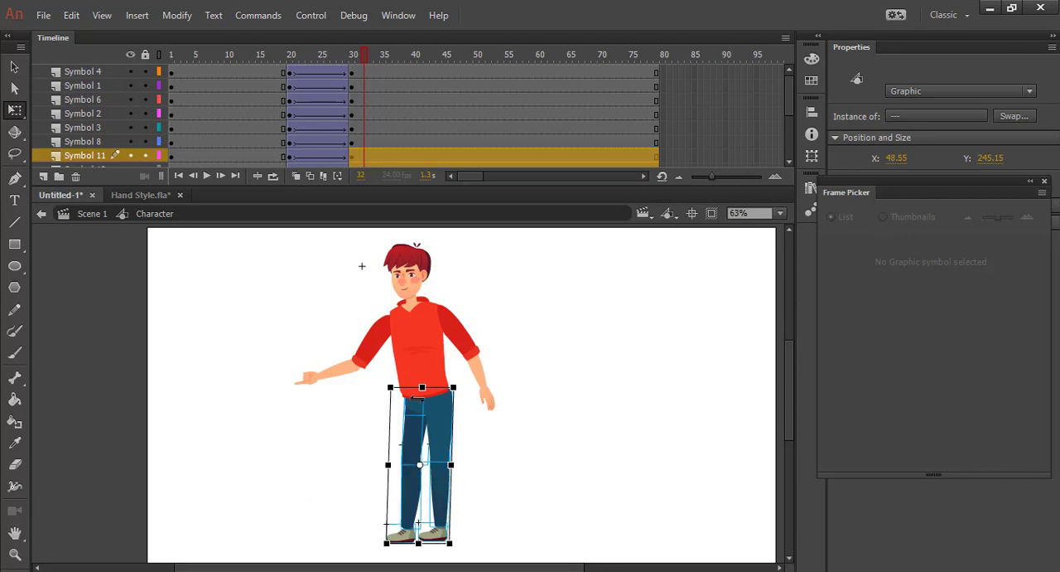
left_click(498, 483)
Select the whole upper body including the lowered hand and nudge it slightly away from the pointing arm to align the shirt with the trousers
left_click_drag(304, 292, 530, 391)
left_click(555, 405)
left_click_drag(273, 246, 551, 387)
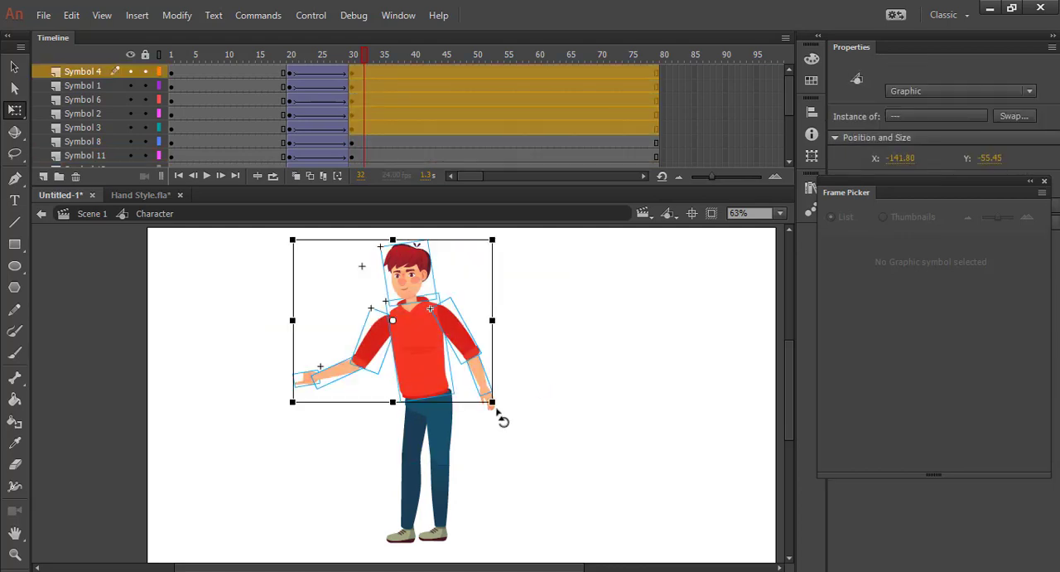
scroll(487, 411, "up", 4)
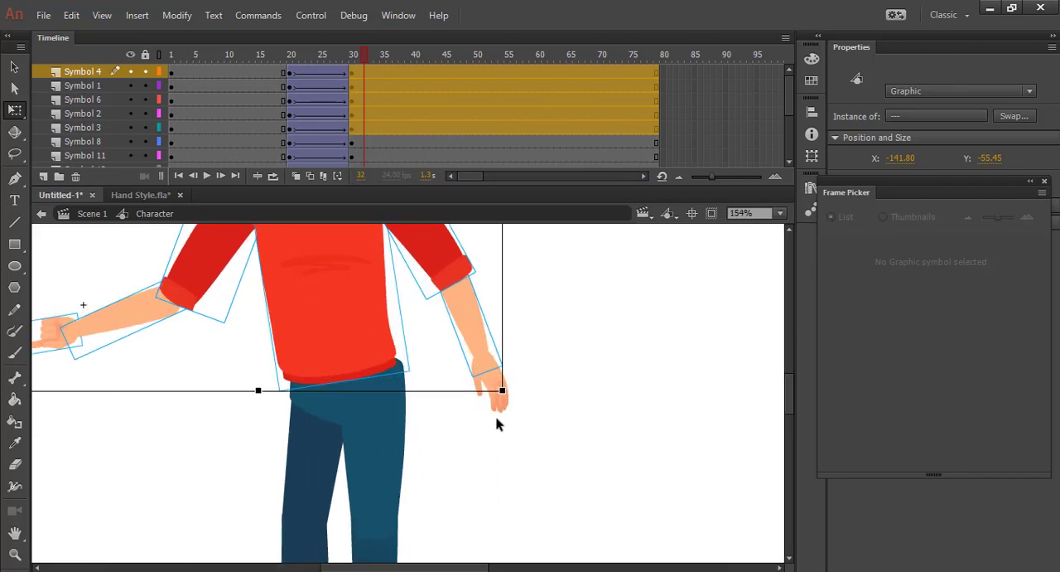
left_click(499, 411)
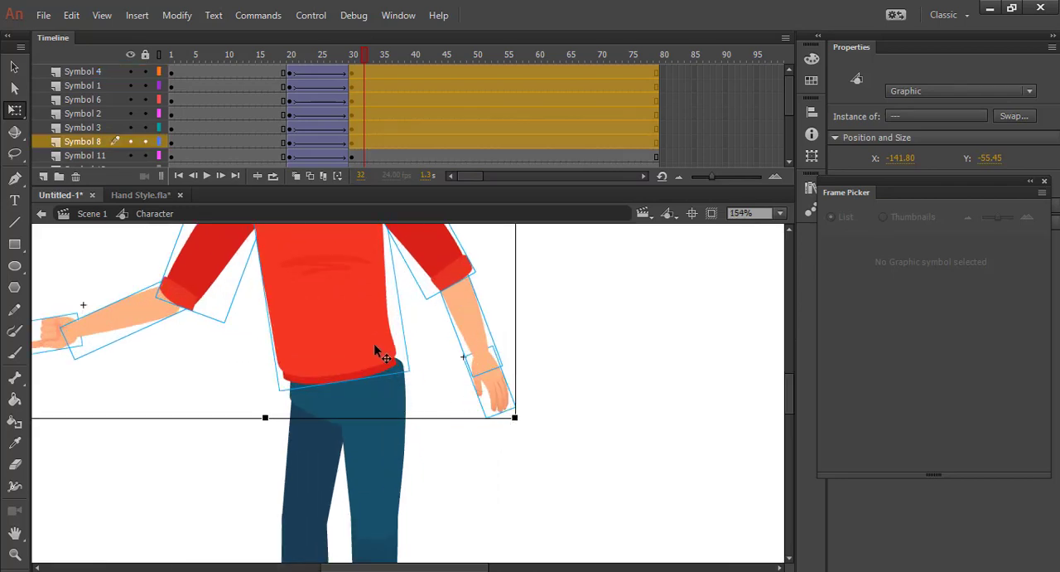
key("Right")
key("Right")
key("Right")
key("Right")
key("Right")
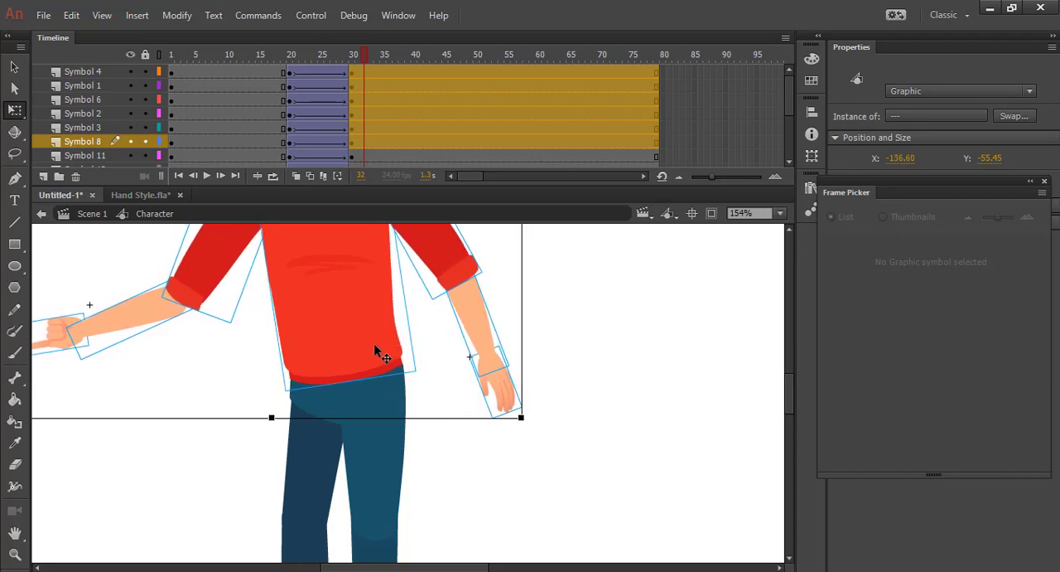
left_click(629, 415)
Play back the pointing motion from before frame 20 and scrub to frame 34 to check the combined body and leg movement
scroll(627, 411, "down", 4)
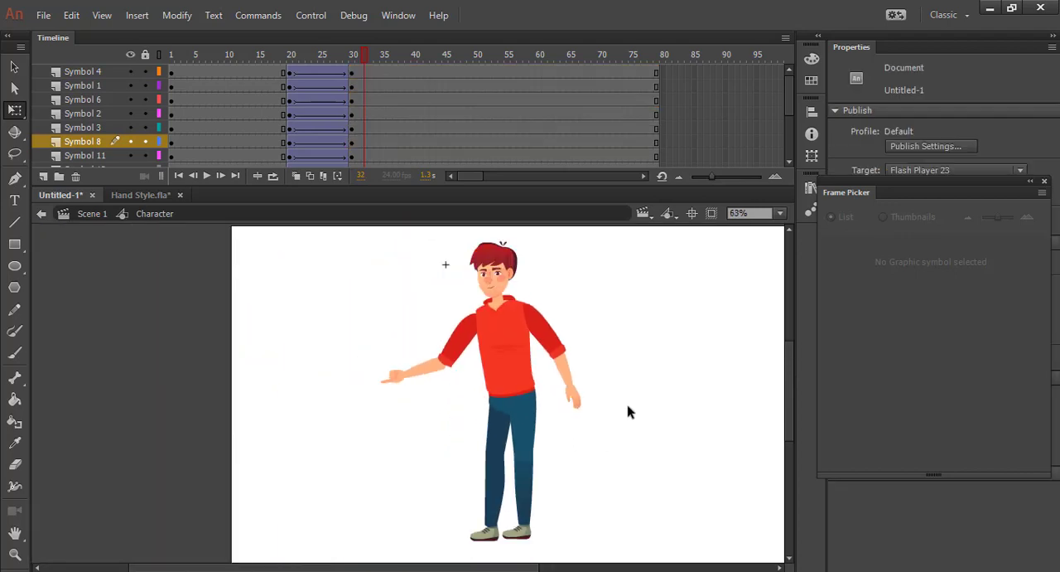
left_click_drag(640, 386, 524, 380)
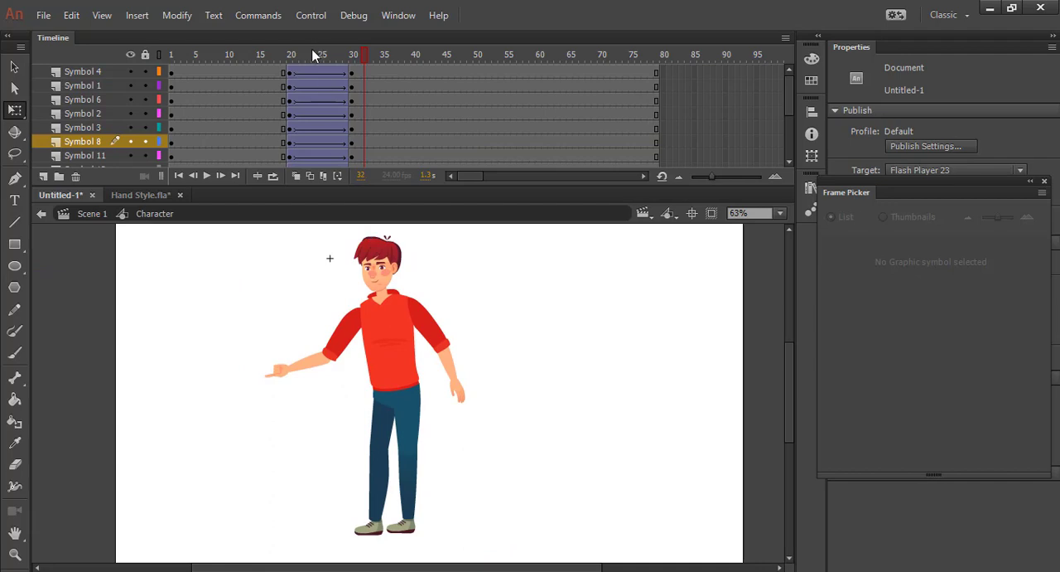
left_click_drag(315, 54, 233, 56)
left_click(206, 175)
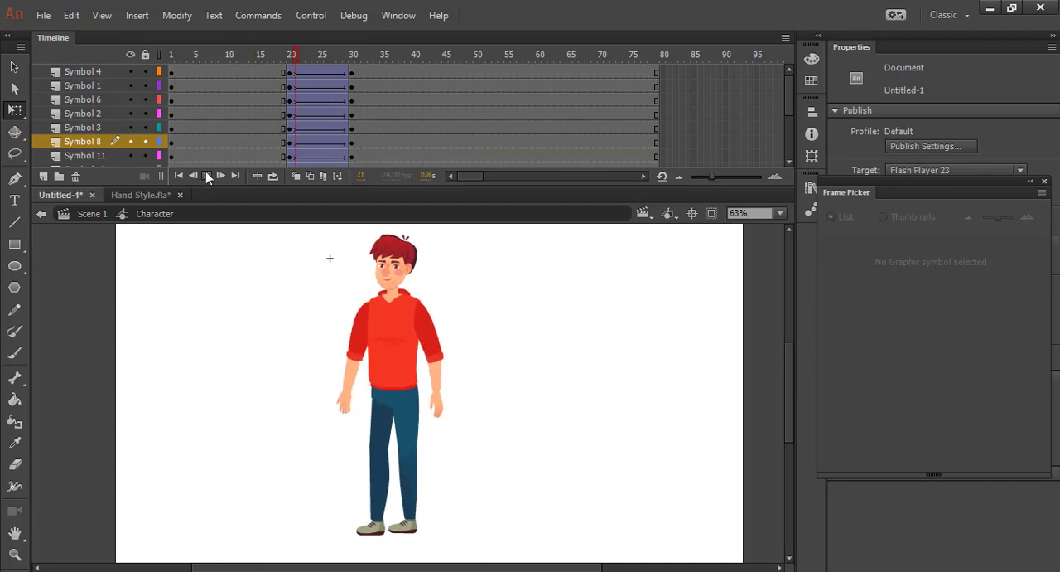
left_click(206, 176)
left_click_drag(292, 57, 387, 169)
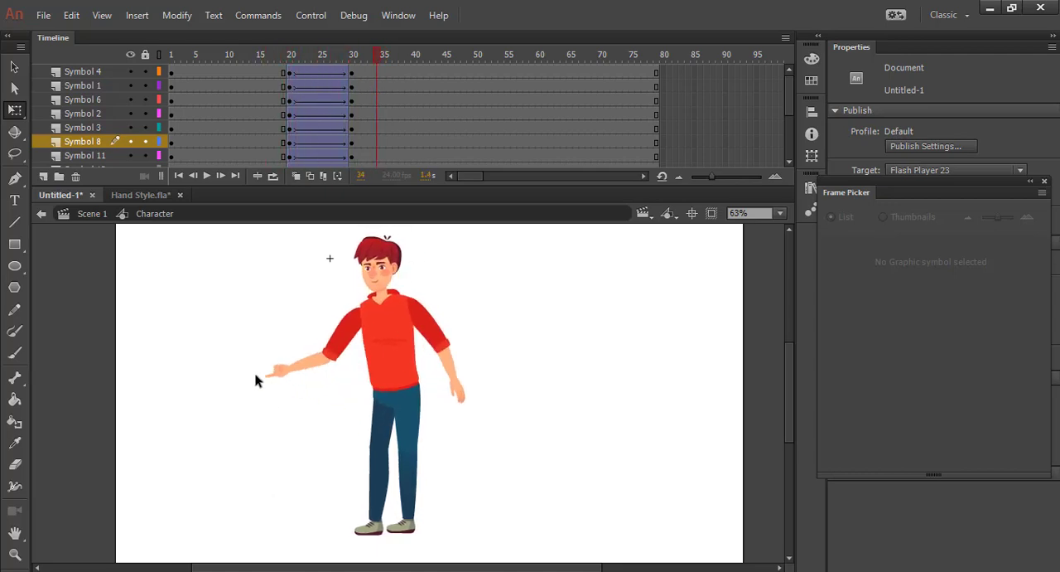
left_click(305, 370)
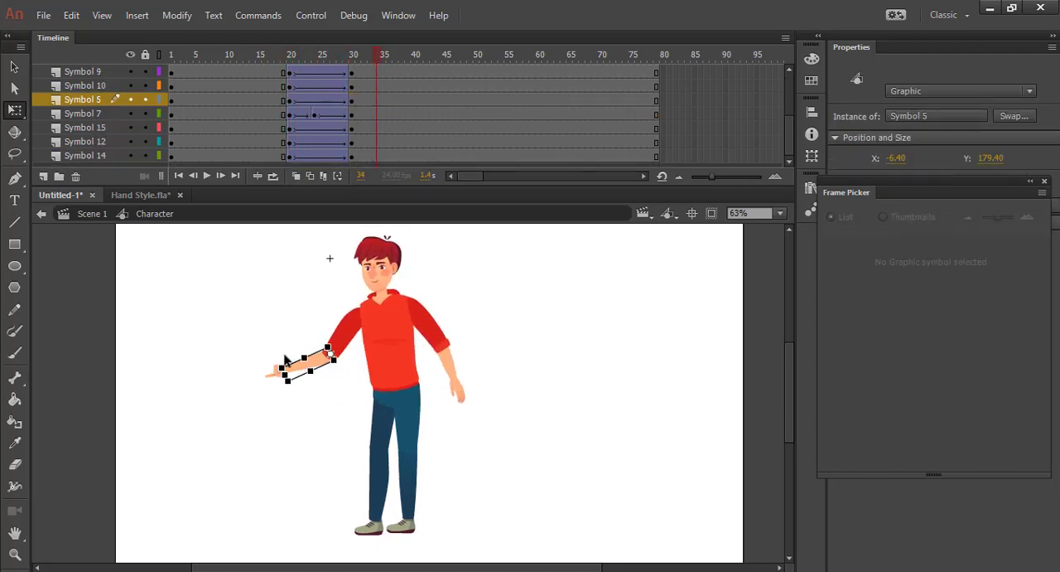
left_click_drag(262, 346, 299, 383)
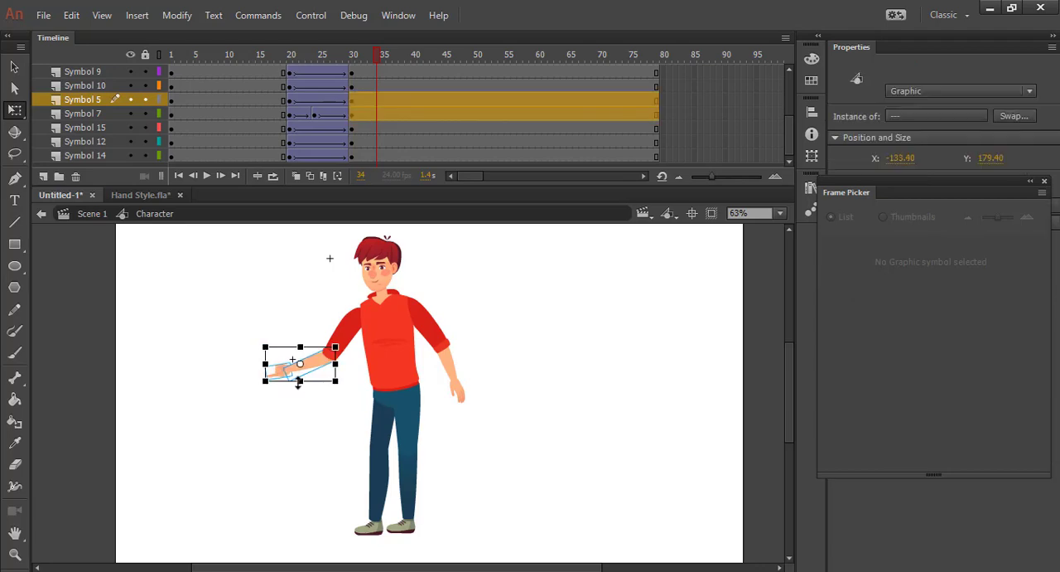
left_click(235, 328)
At frame 30, switch the lowered Symbol 8 hand to frame 2, the fist pose, with the Frame Picker
scroll(485, 296, "down", 2)
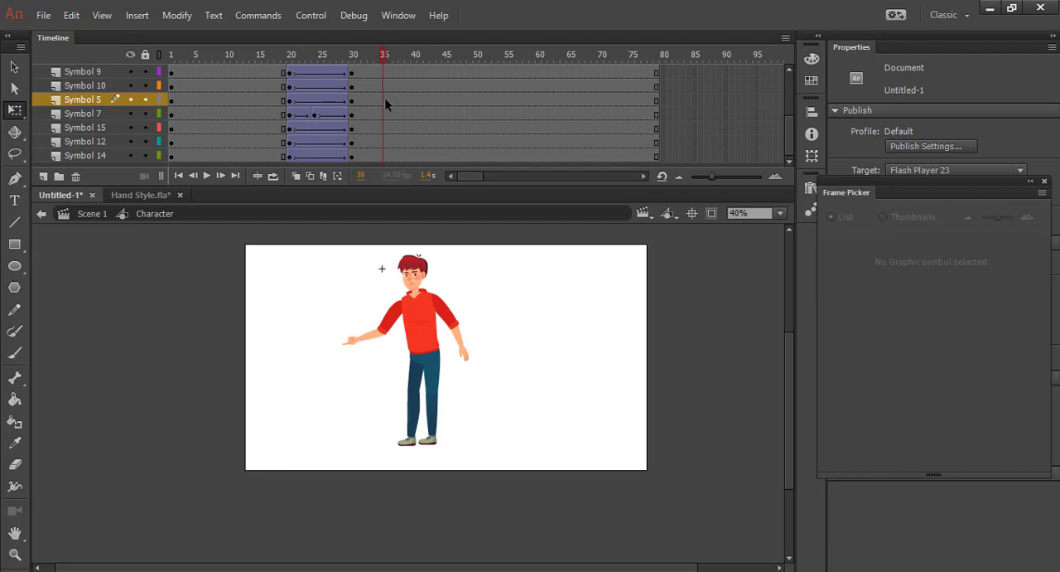
left_click_drag(373, 56, 353, 55)
left_click(468, 365)
scroll(544, 322, "up", 3)
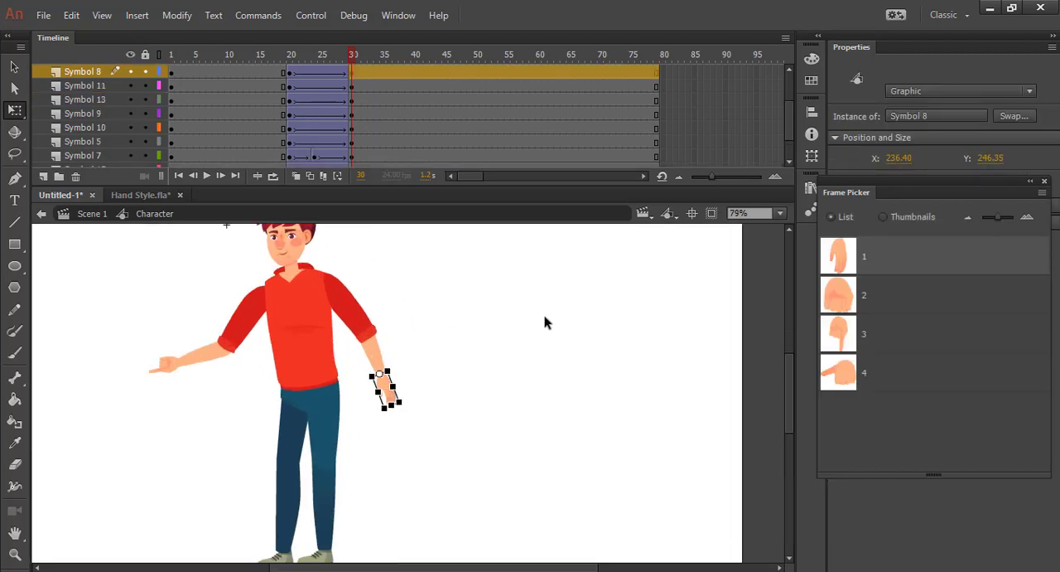
left_click(849, 309)
left_click(488, 387)
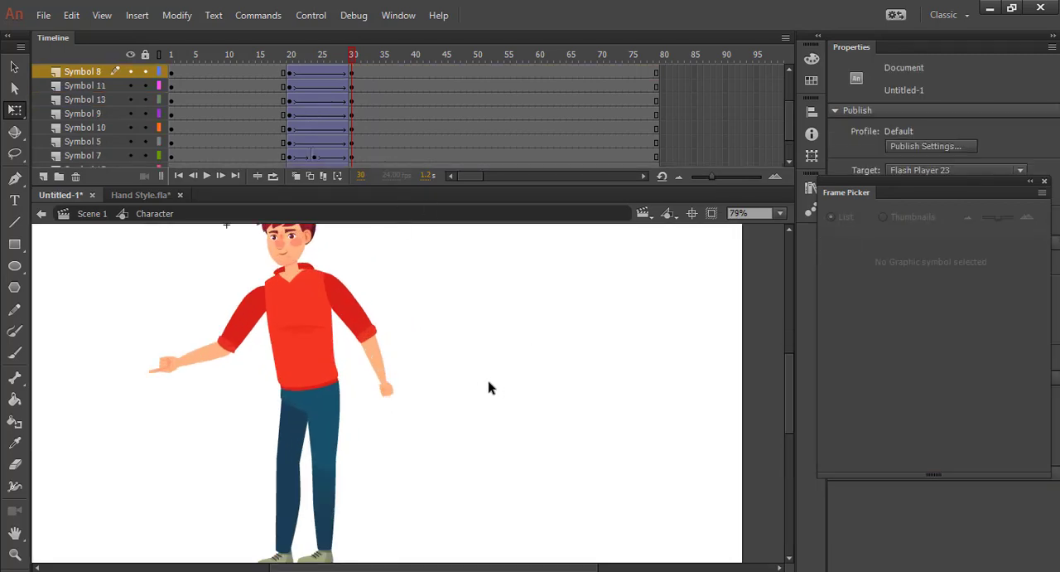
Move the Symbol 8 fist closer to the forearm so it joins the wrist at frame 30
left_click(390, 390)
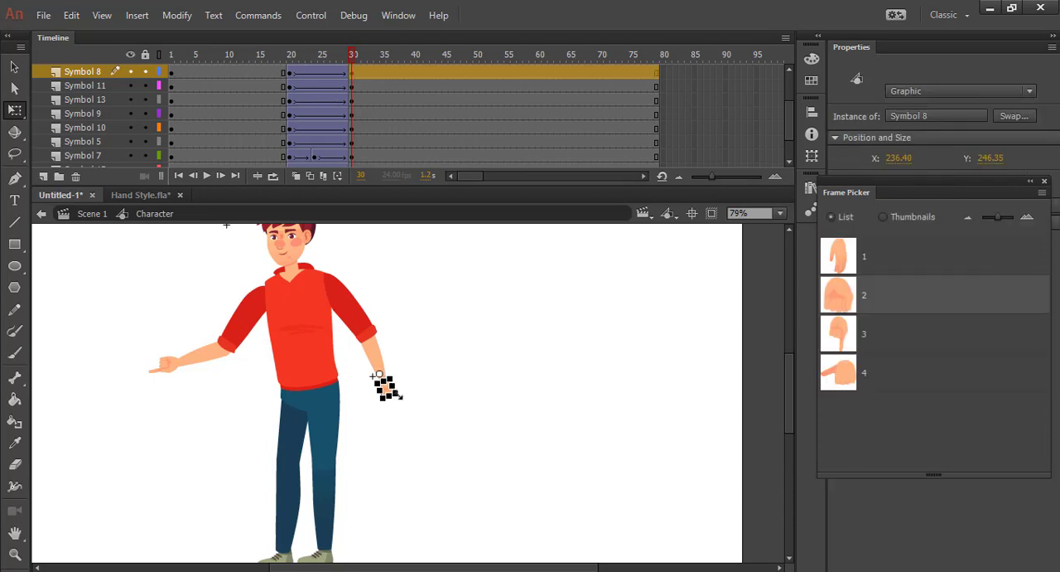
scroll(439, 439, "up", 2)
scroll(438, 439, "down", 2)
scroll(414, 425, "up", 5)
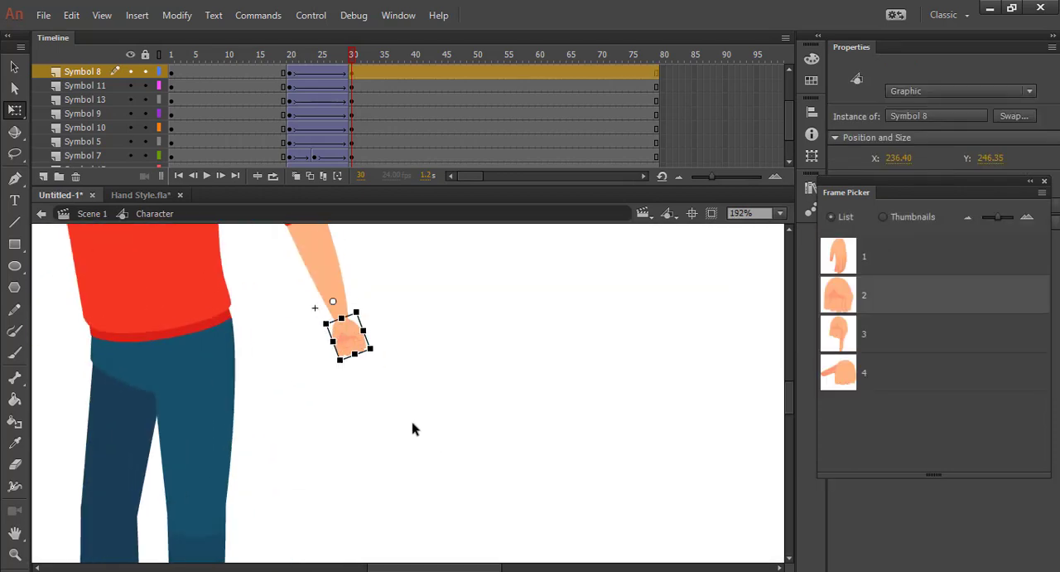
left_click_drag(362, 333, 371, 339)
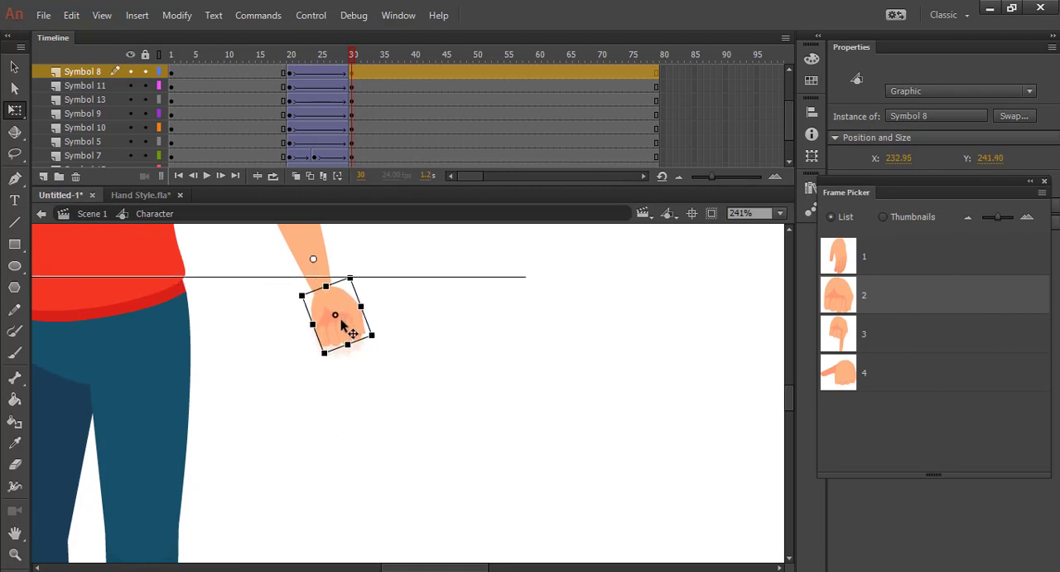
left_click(407, 372)
Play back the animation from the early frames and scrub to frame 33 to check the fist and pointing poses
scroll(407, 375, "down", 5)
scroll(406, 377, "down", 1)
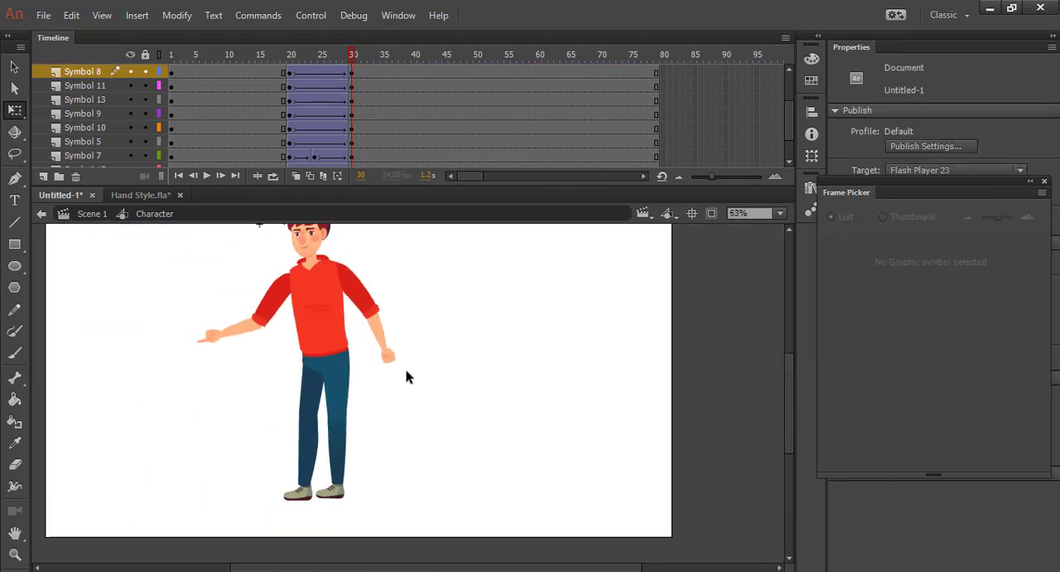
scroll(406, 377, "down", 1)
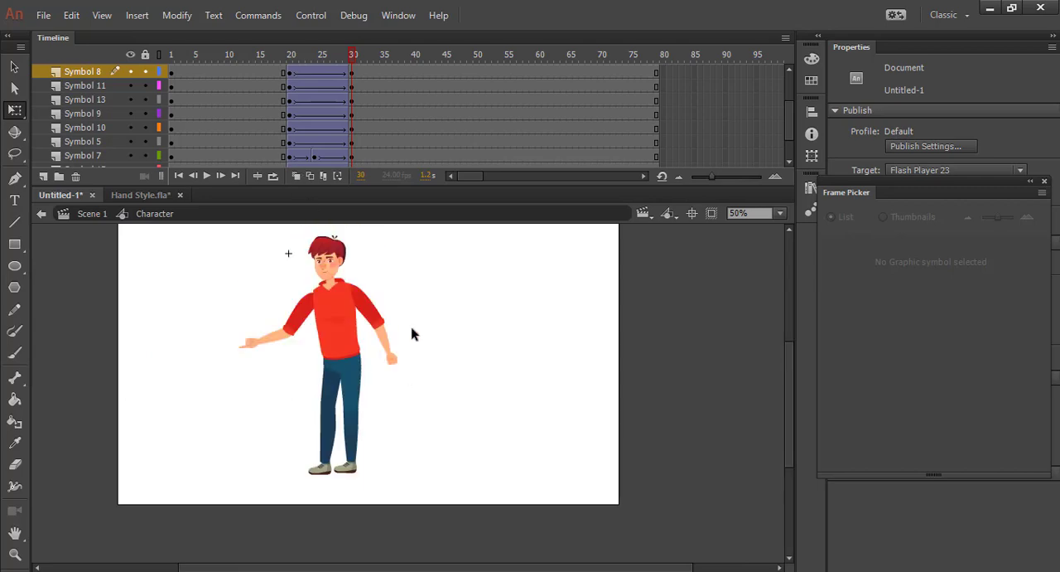
left_click_drag(335, 53, 204, 55)
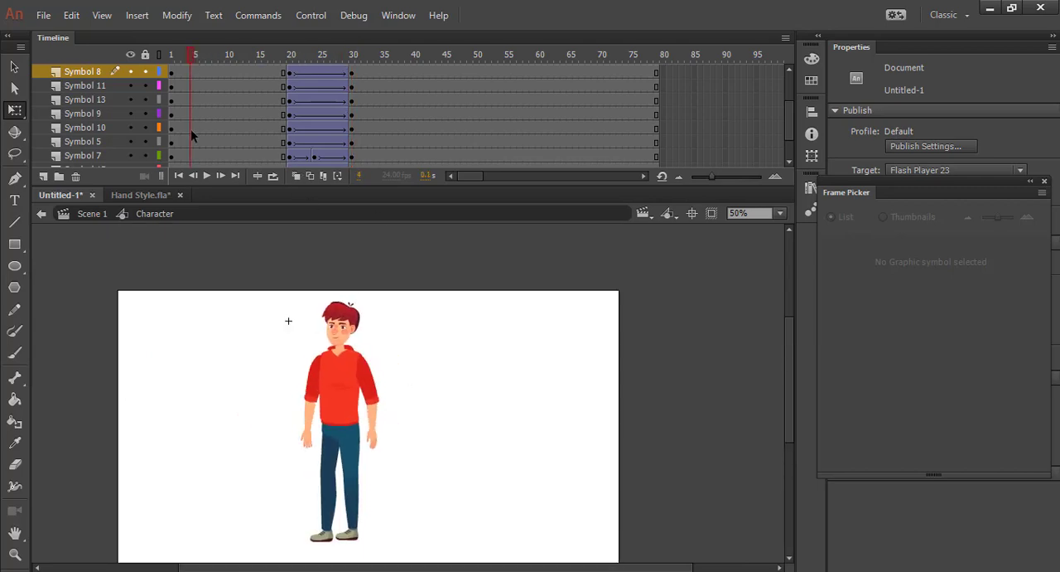
left_click(205, 174)
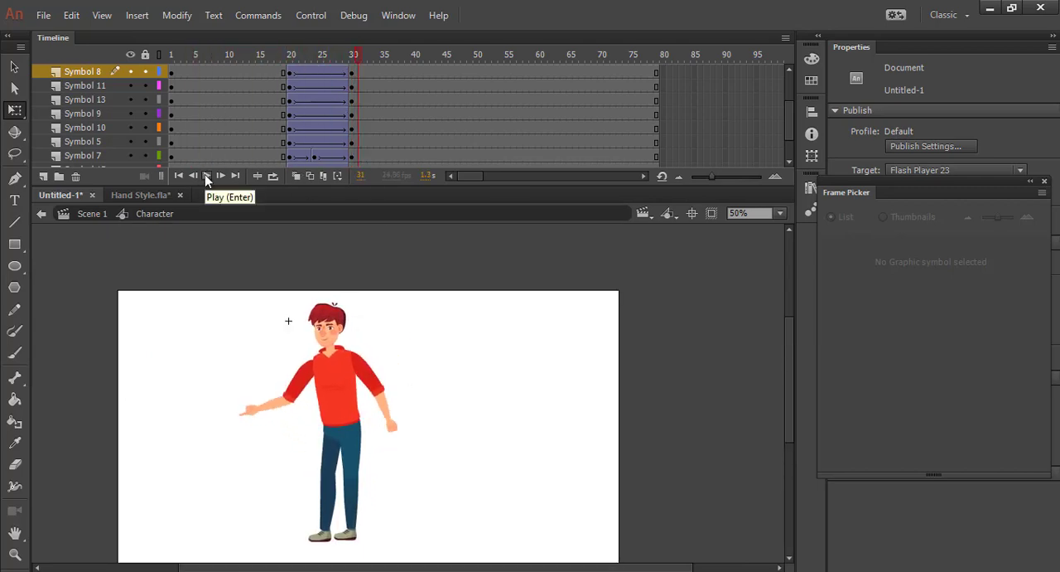
left_click_drag(297, 53, 373, 88)
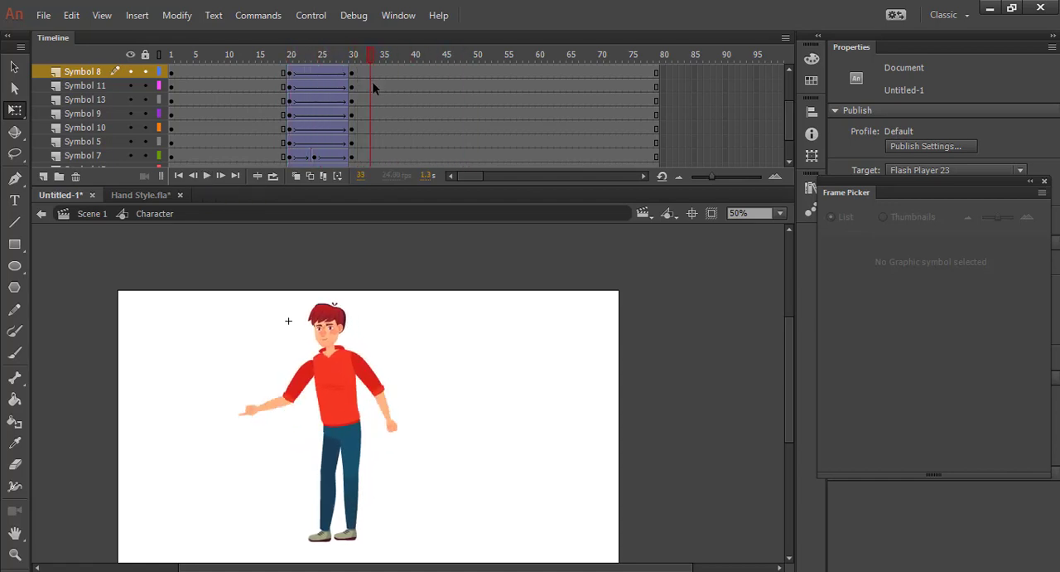
Enlarge the lowered Symbol 8 fist at the end of the forearm in the pose that starts at frame 30
scroll(412, 389, "up", 5)
scroll(406, 387, "down", 3)
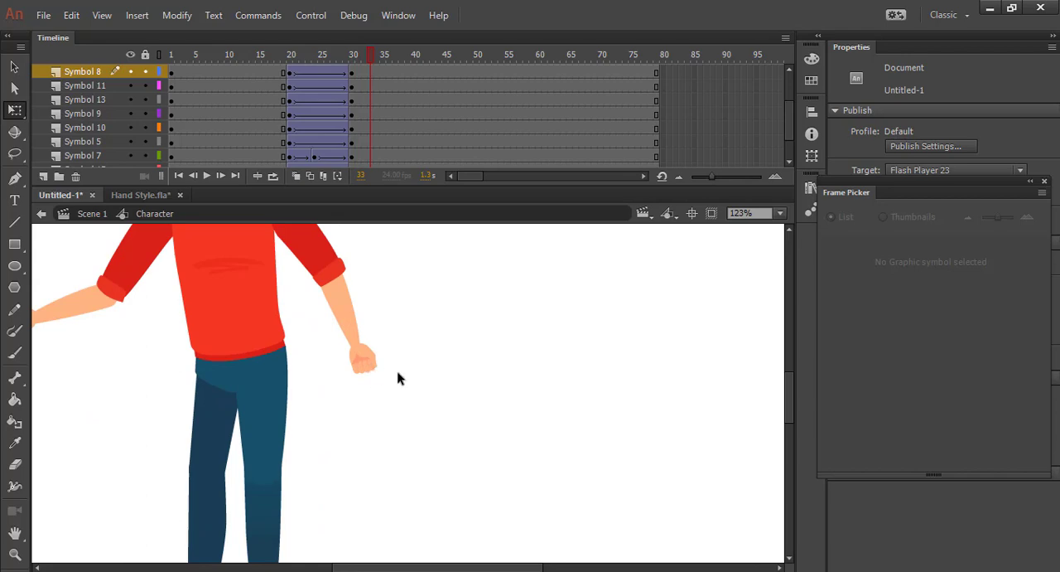
left_click(362, 361)
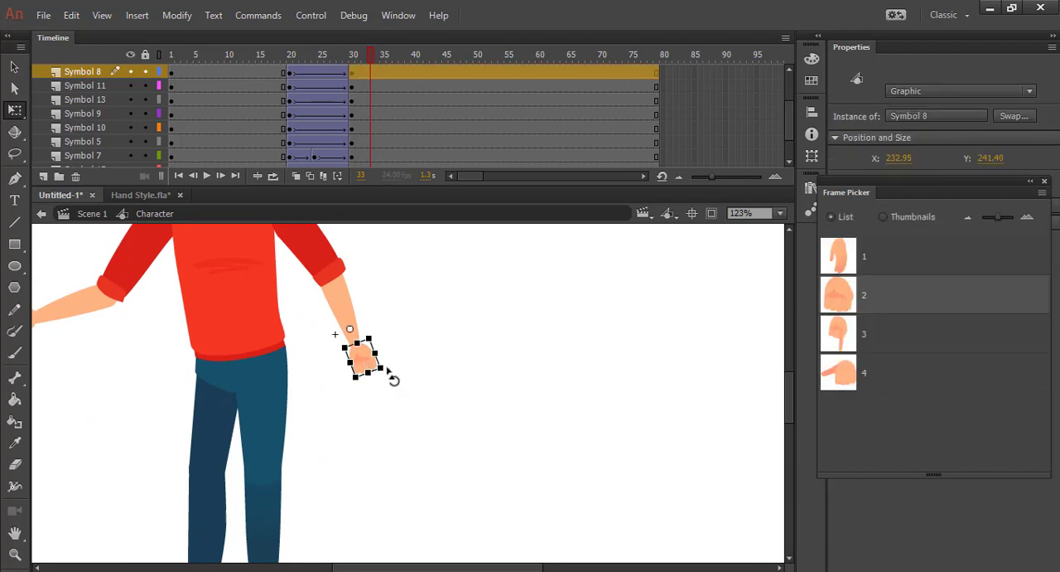
mouse_move(381, 370)
left_mouse_down()
mouse_move(394, 385)
mouse_move(377, 362)
mouse_move(368, 365)
left_mouse_up()
left_click(444, 379)
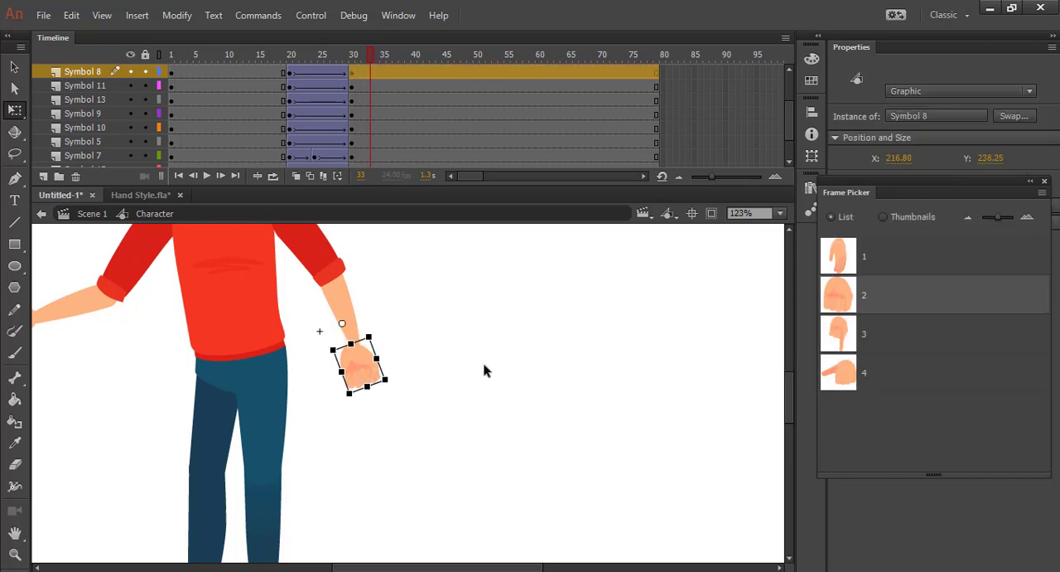
Nudge the enlarged Symbol 8 fist to X 220.00, Y 233.45 so it fits the wrist
key("Right")
key("Right")
key("Right")
key("Right")
key("Up")
key("Up")
key("Up")
key("Up")
key("Up")
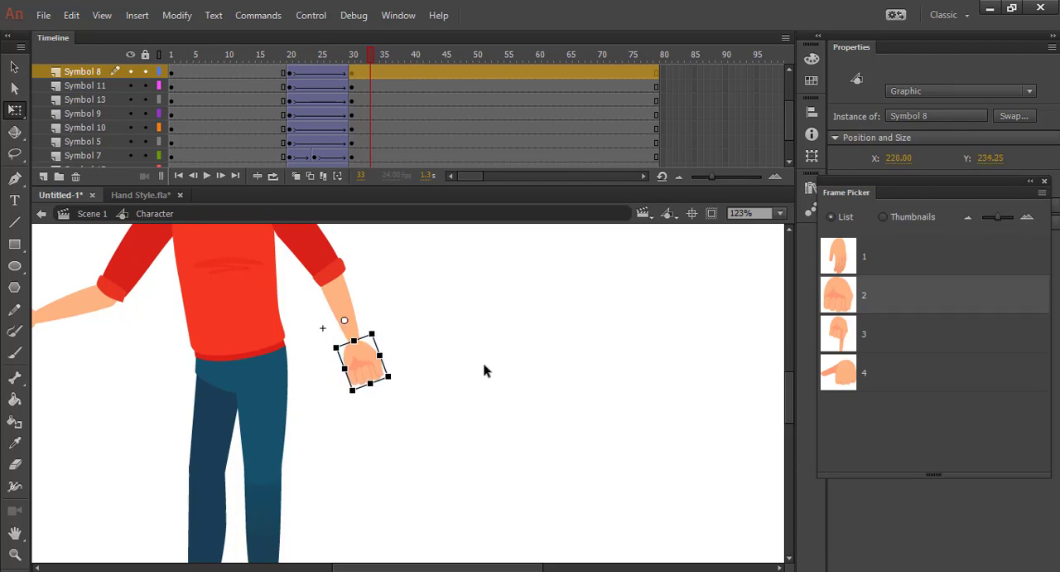
left_click(487, 368)
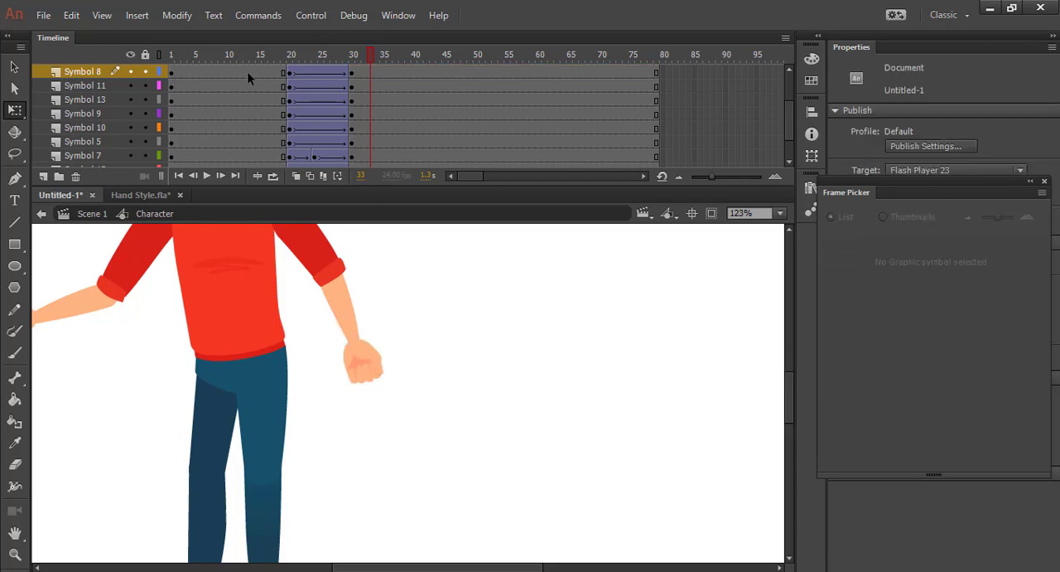
left_click(365, 369)
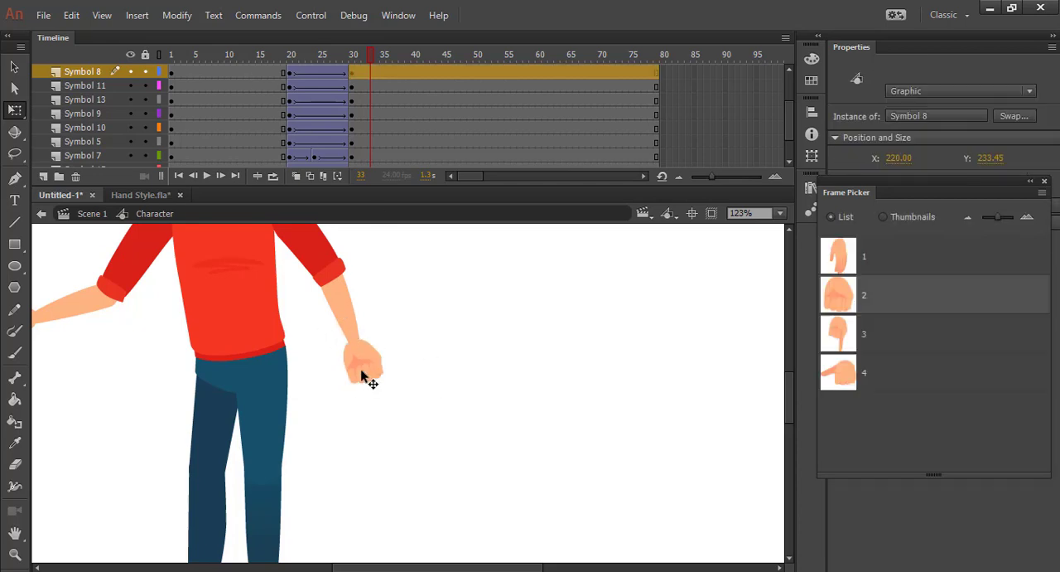
Add a keyframe for Symbol 8 at frame 25 and switch the hand to frame 2, the fist pose, with the Frame Picker
left_click(319, 74)
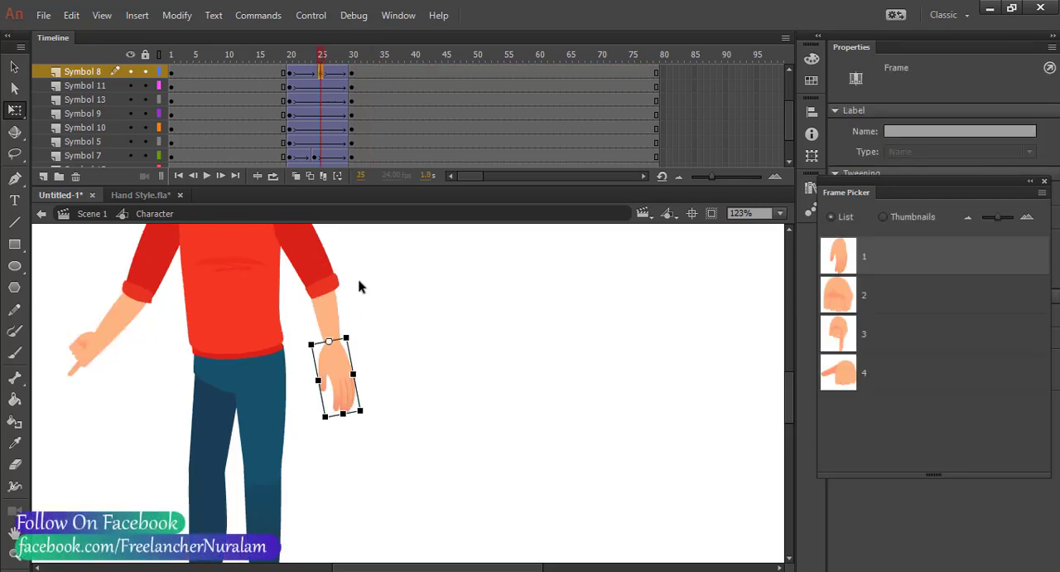
left_click(854, 296)
left_click(454, 405)
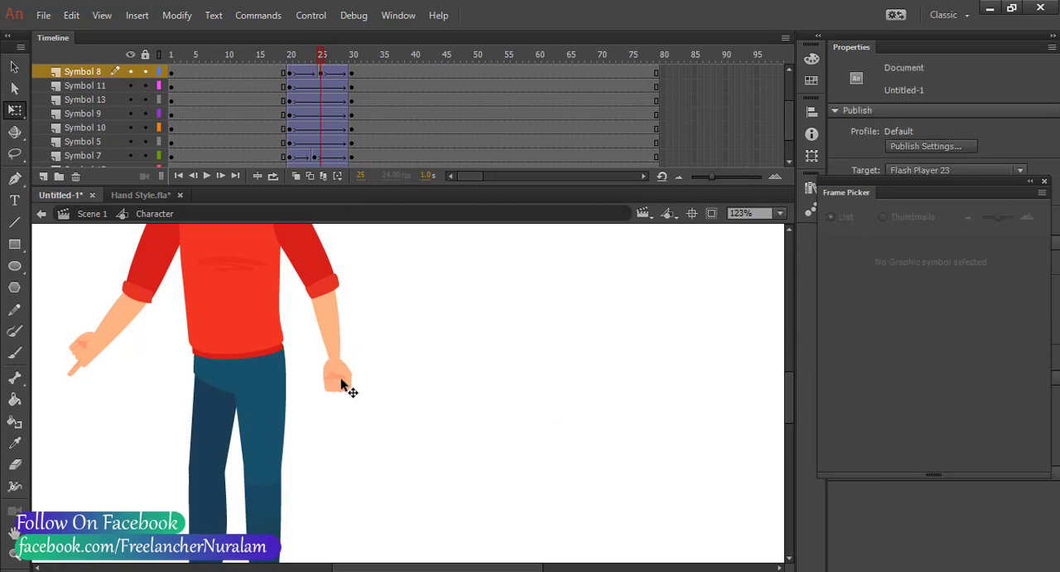
Play back the pointing motion twice from before frame 20 with the whole character in view to check the fist change
scroll(440, 302, "down", 4)
scroll(440, 302, "up", 2)
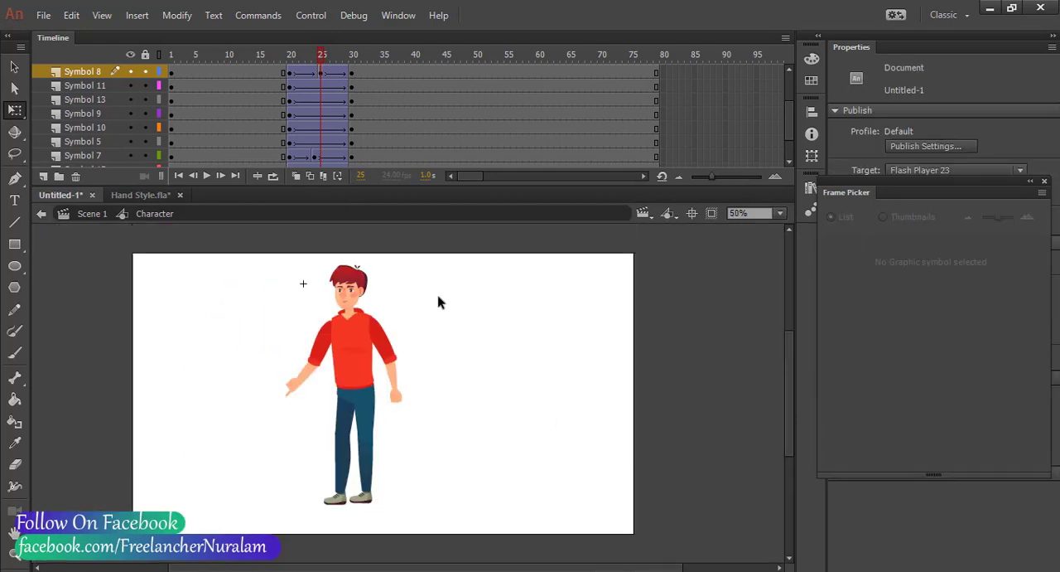
left_click_drag(302, 61, 257, 54)
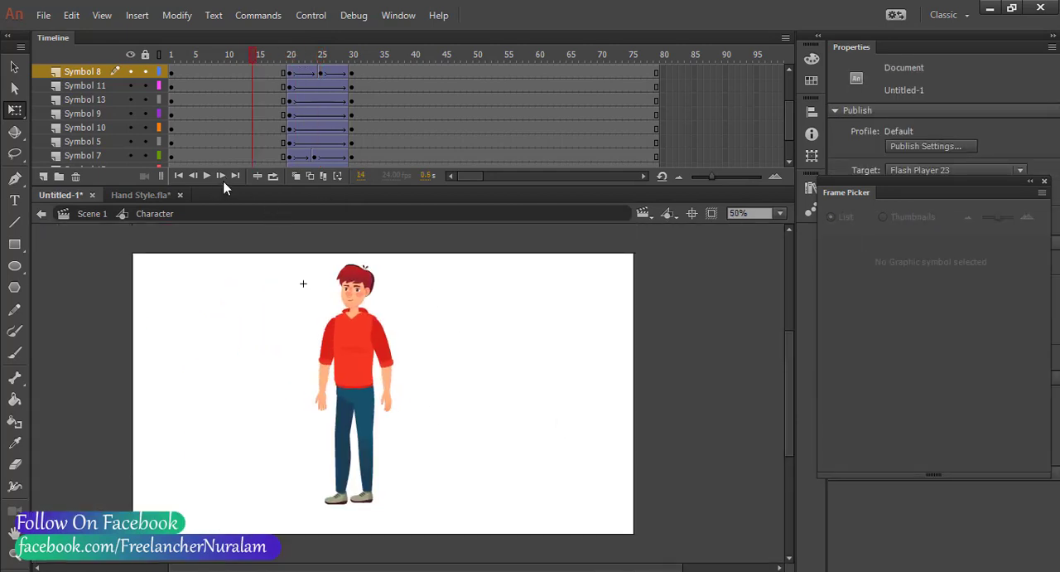
left_click(207, 176)
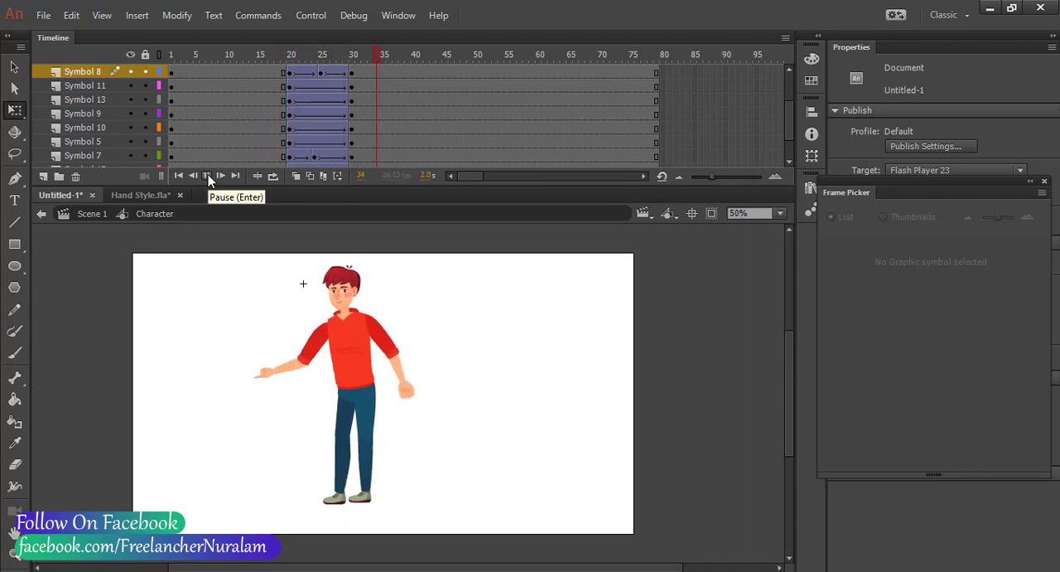
left_click_drag(291, 54, 241, 87)
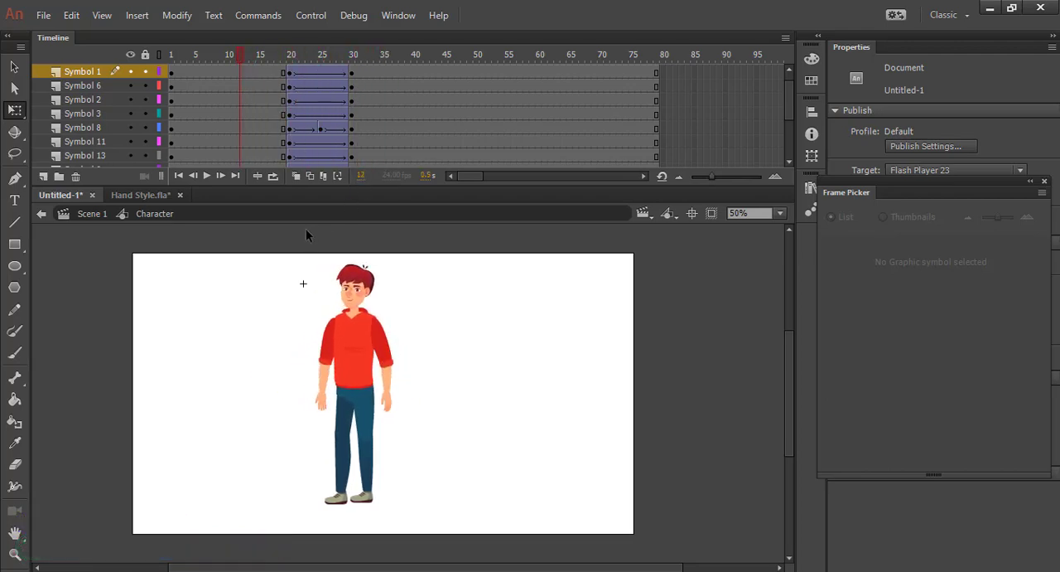
scroll(306, 230, "down", 1)
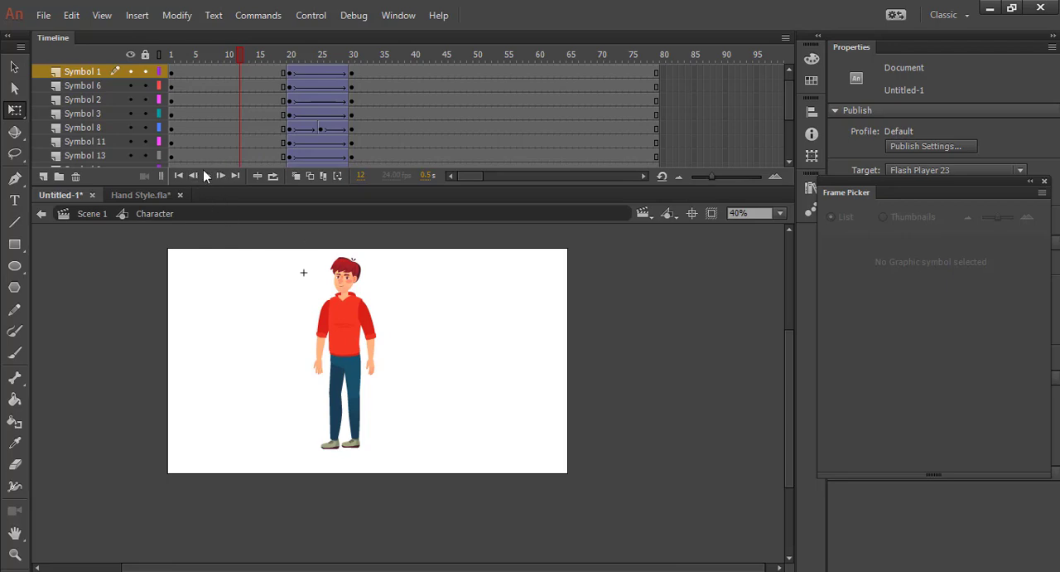
left_click(206, 175)
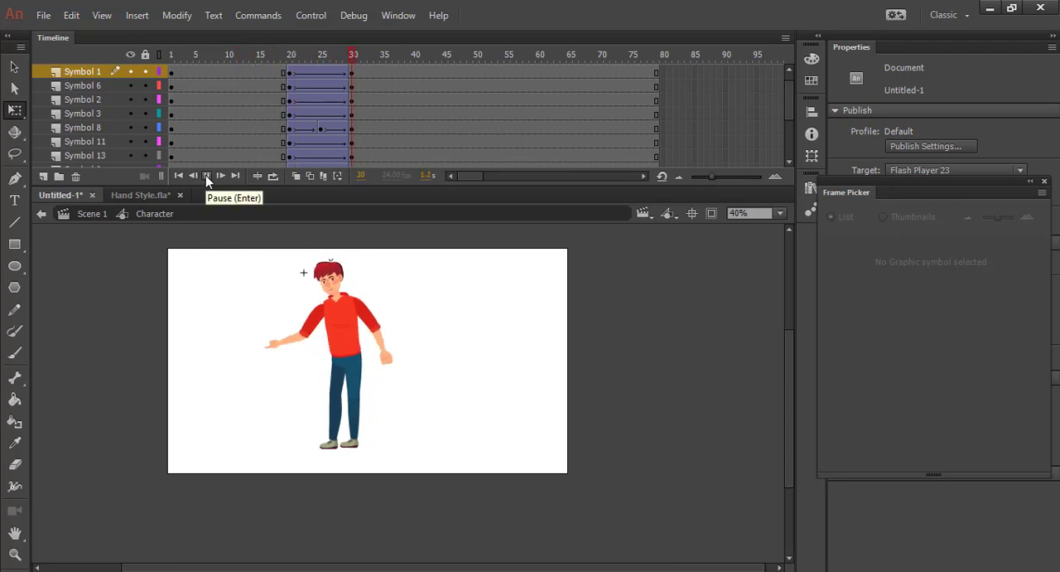
left_click(206, 174)
left_click_drag(381, 54, 277, 56)
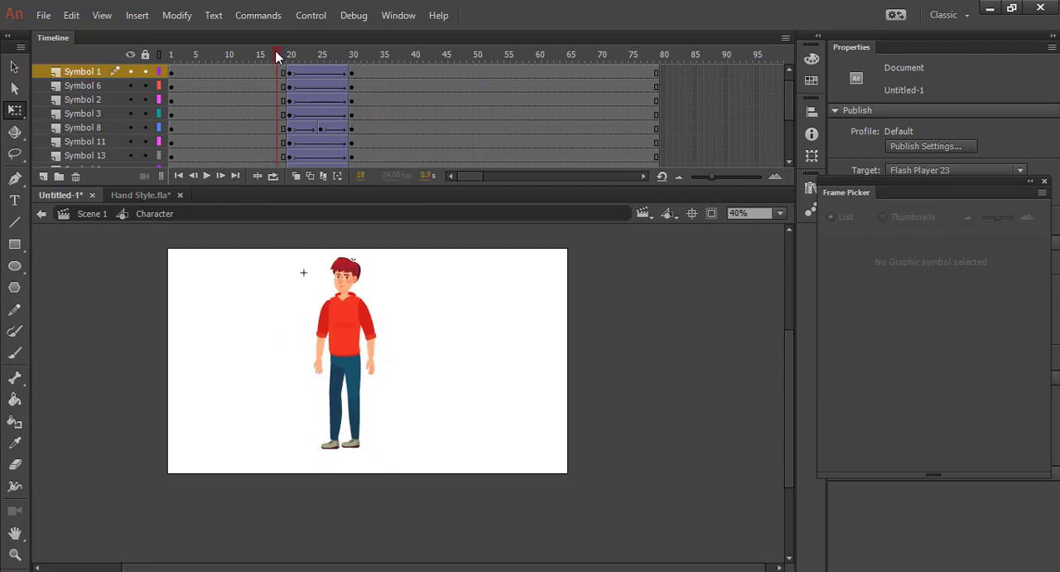
Turn on looped playback for frames 16 to 30 and play the pointing motion with the character centered in view
left_click(272, 176)
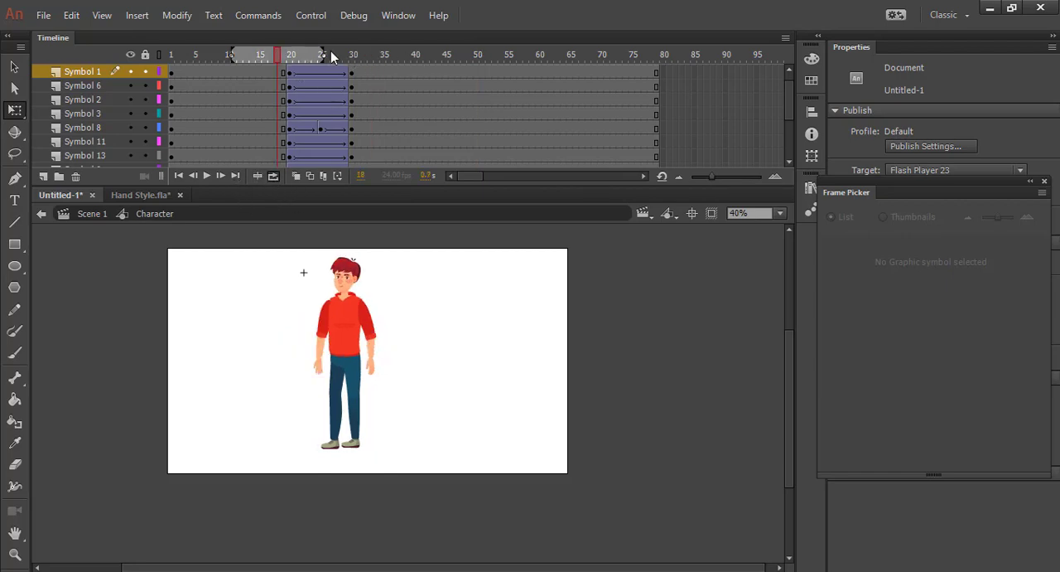
left_click_drag(340, 54, 360, 54)
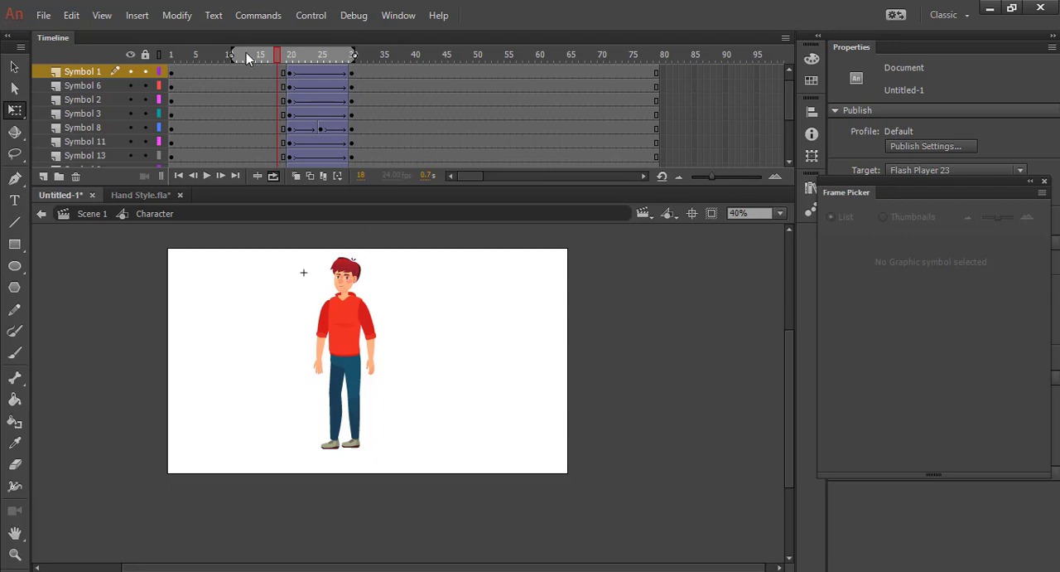
left_click_drag(232, 54, 263, 65)
left_click(204, 176)
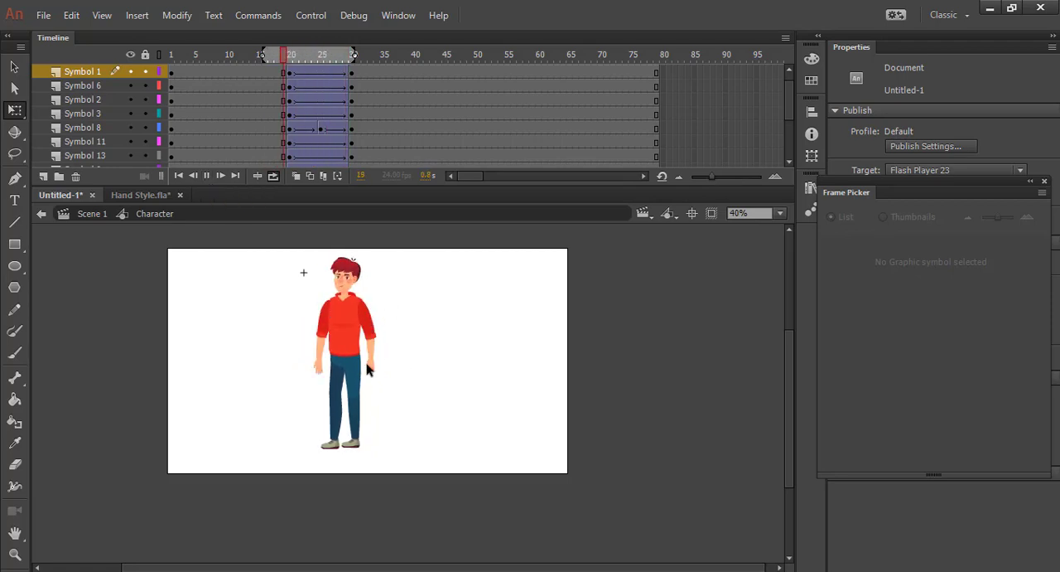
scroll(412, 360, "up", 2)
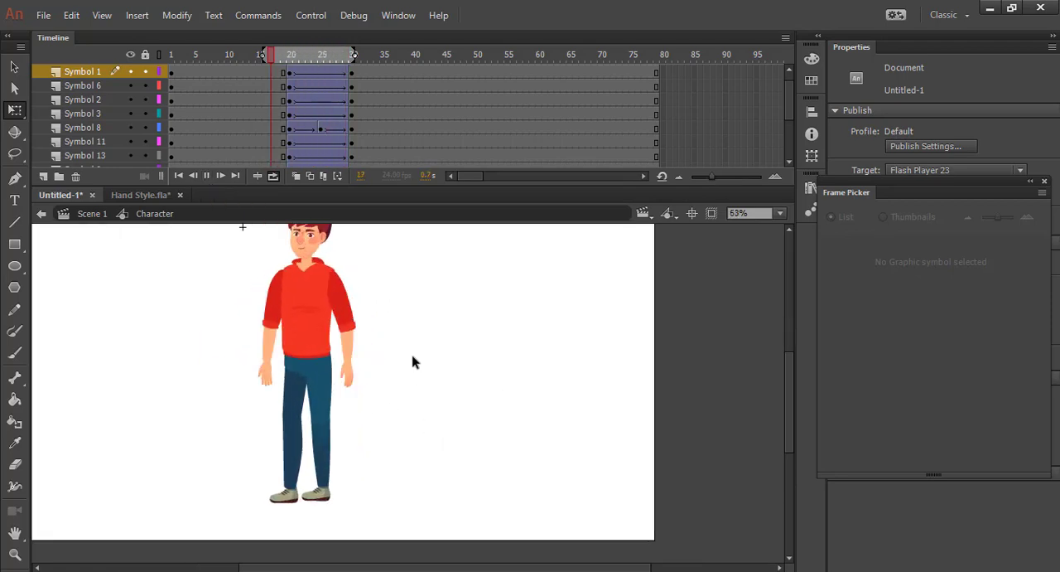
scroll(412, 357, "up", 1)
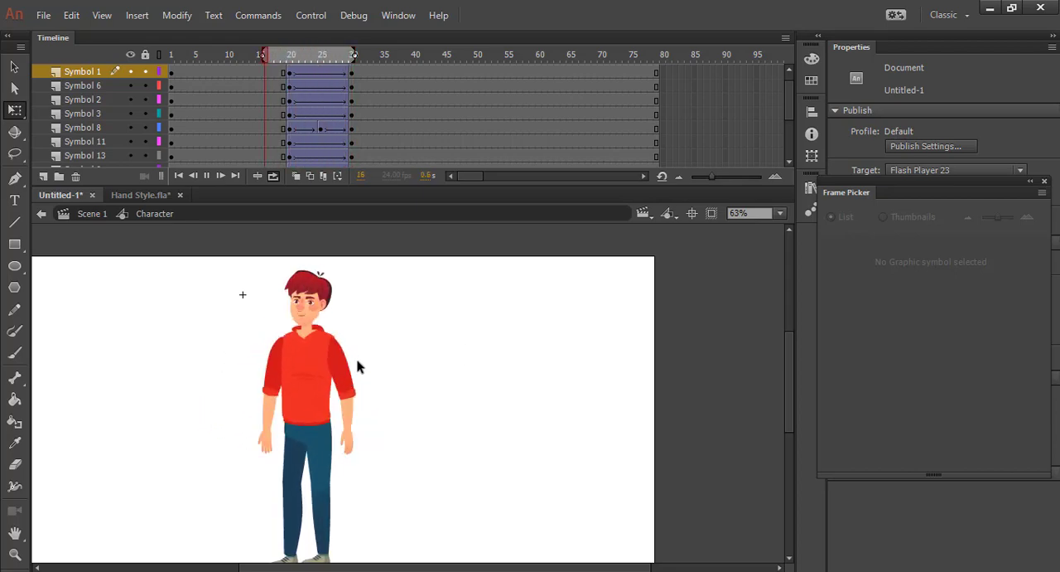
left_click_drag(358, 367, 433, 348)
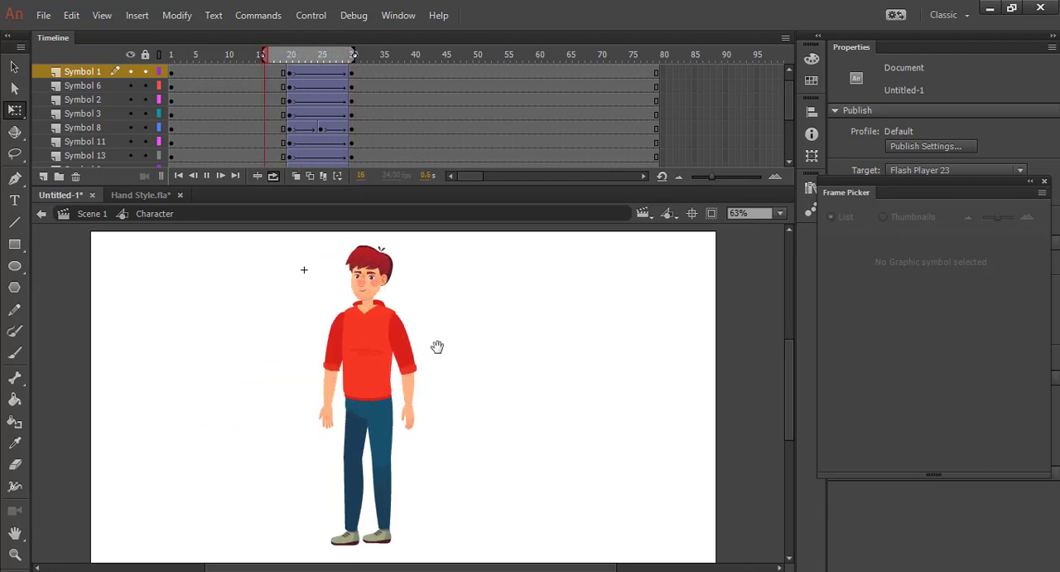